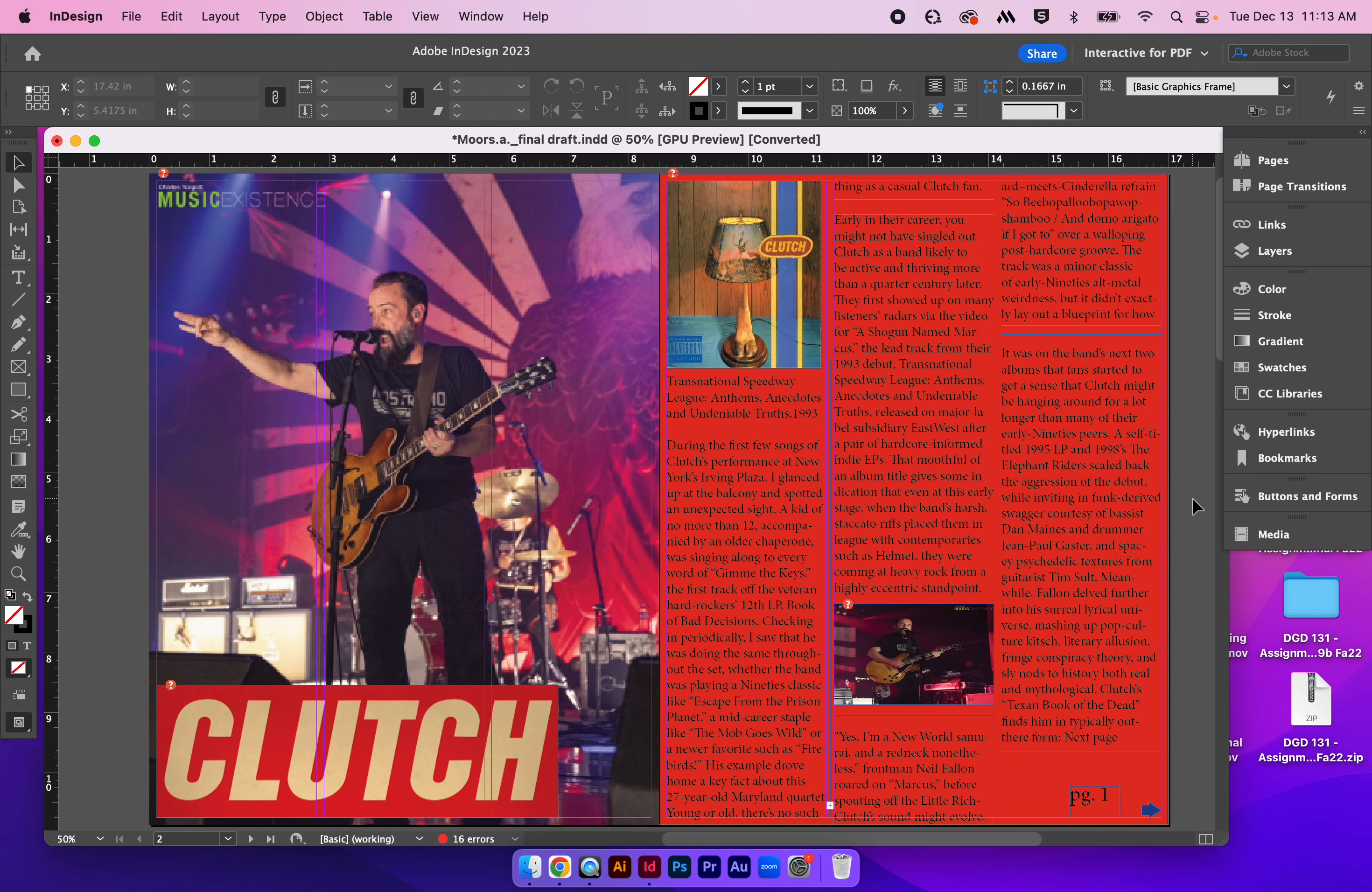
- Look through all three spreads of the magazine article, from the opening spread to the closing one
key("super+minus")
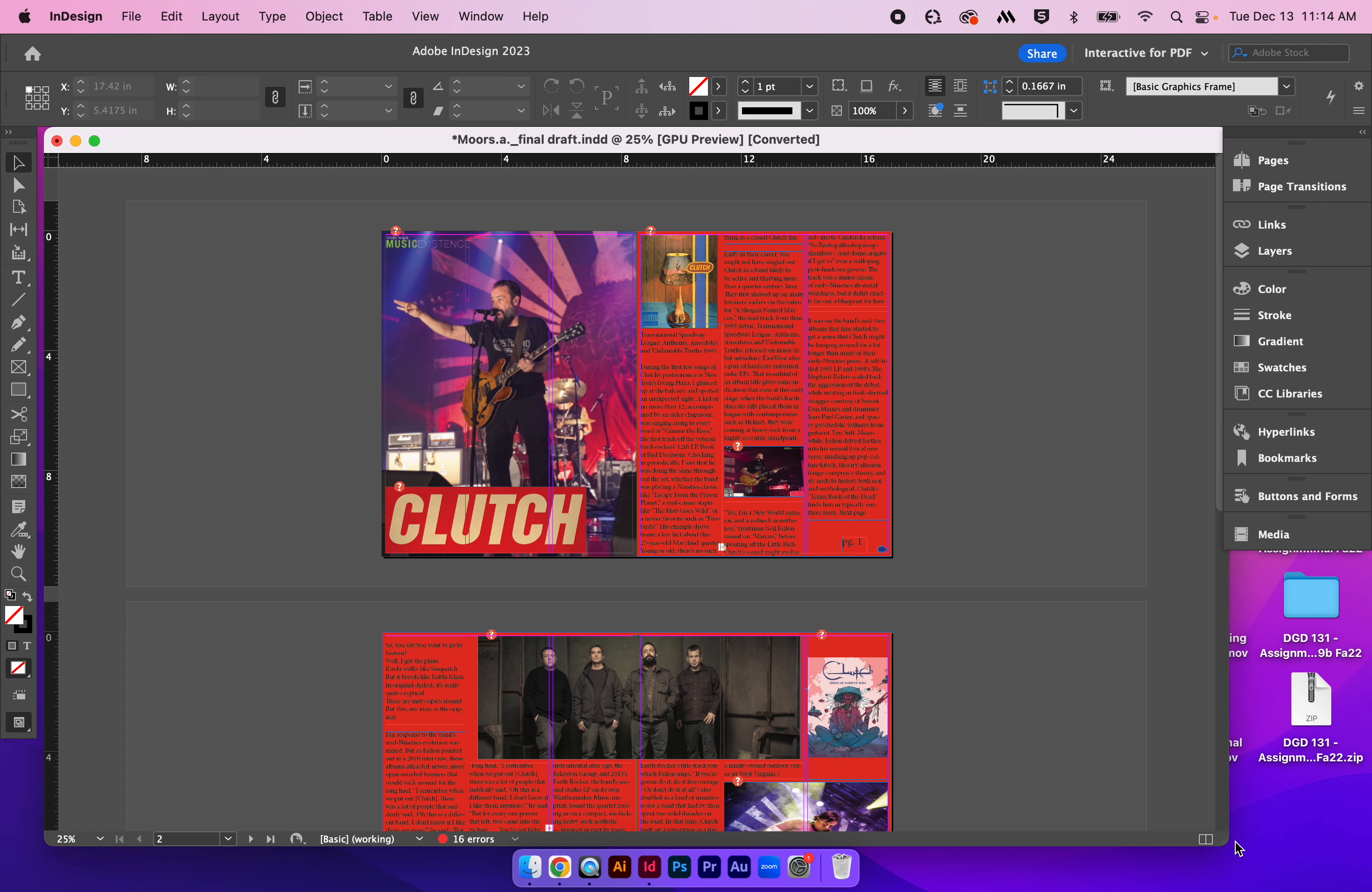
left_click_drag(1225, 843, 1221, 844)
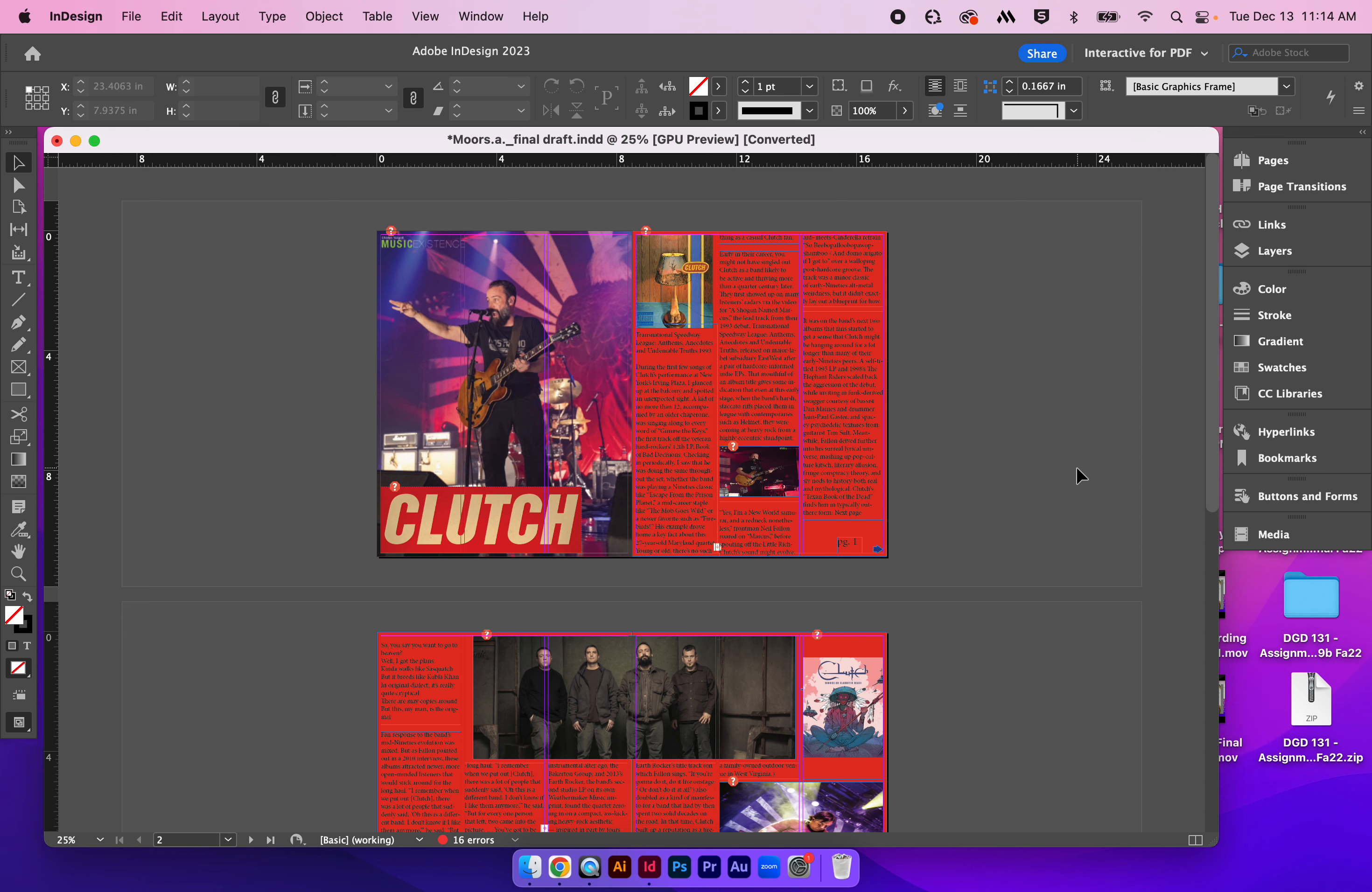
scroll(1216, 358, "down", 5)
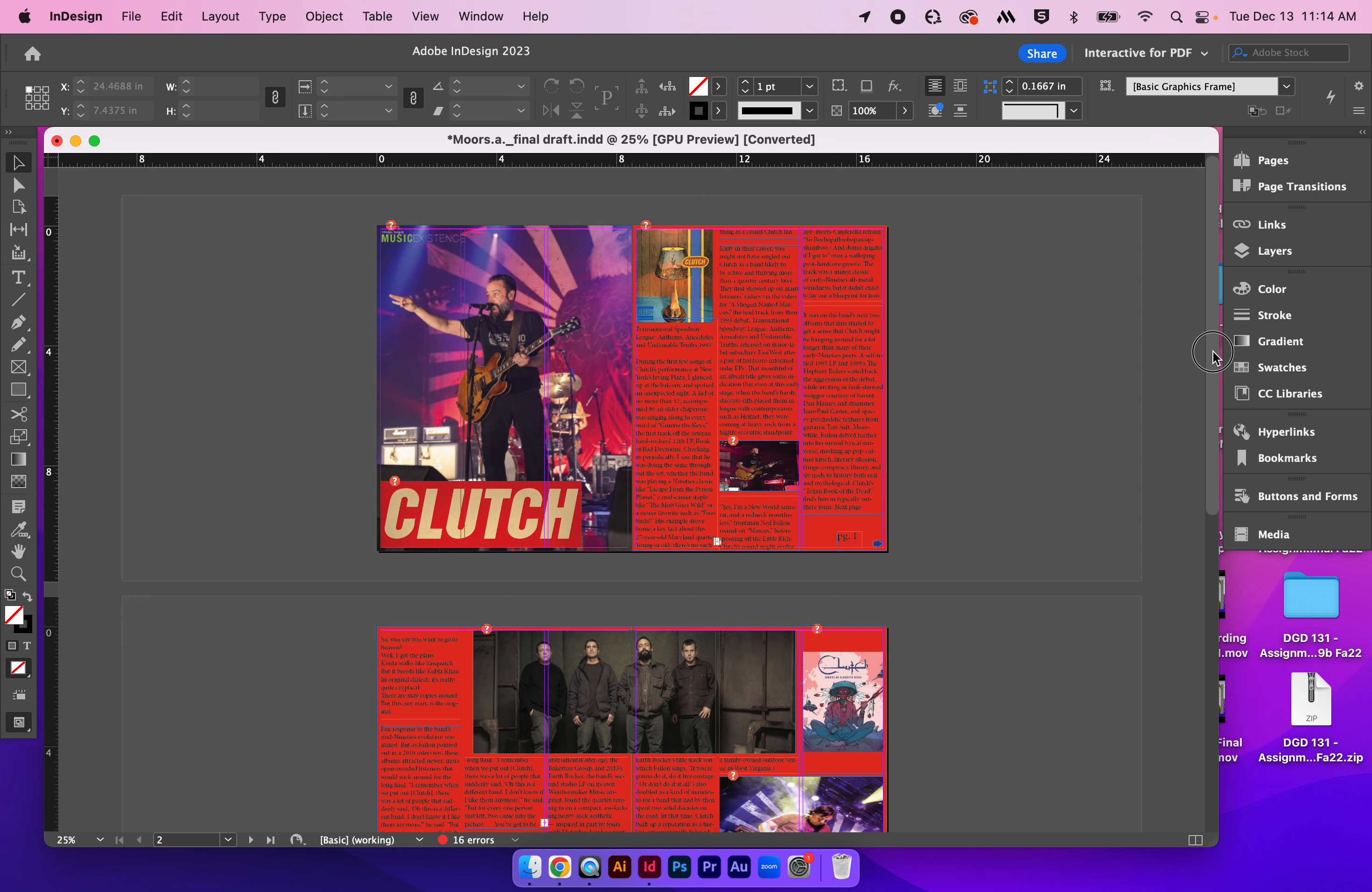
left_click_drag(1224, 423, 1229, 571)
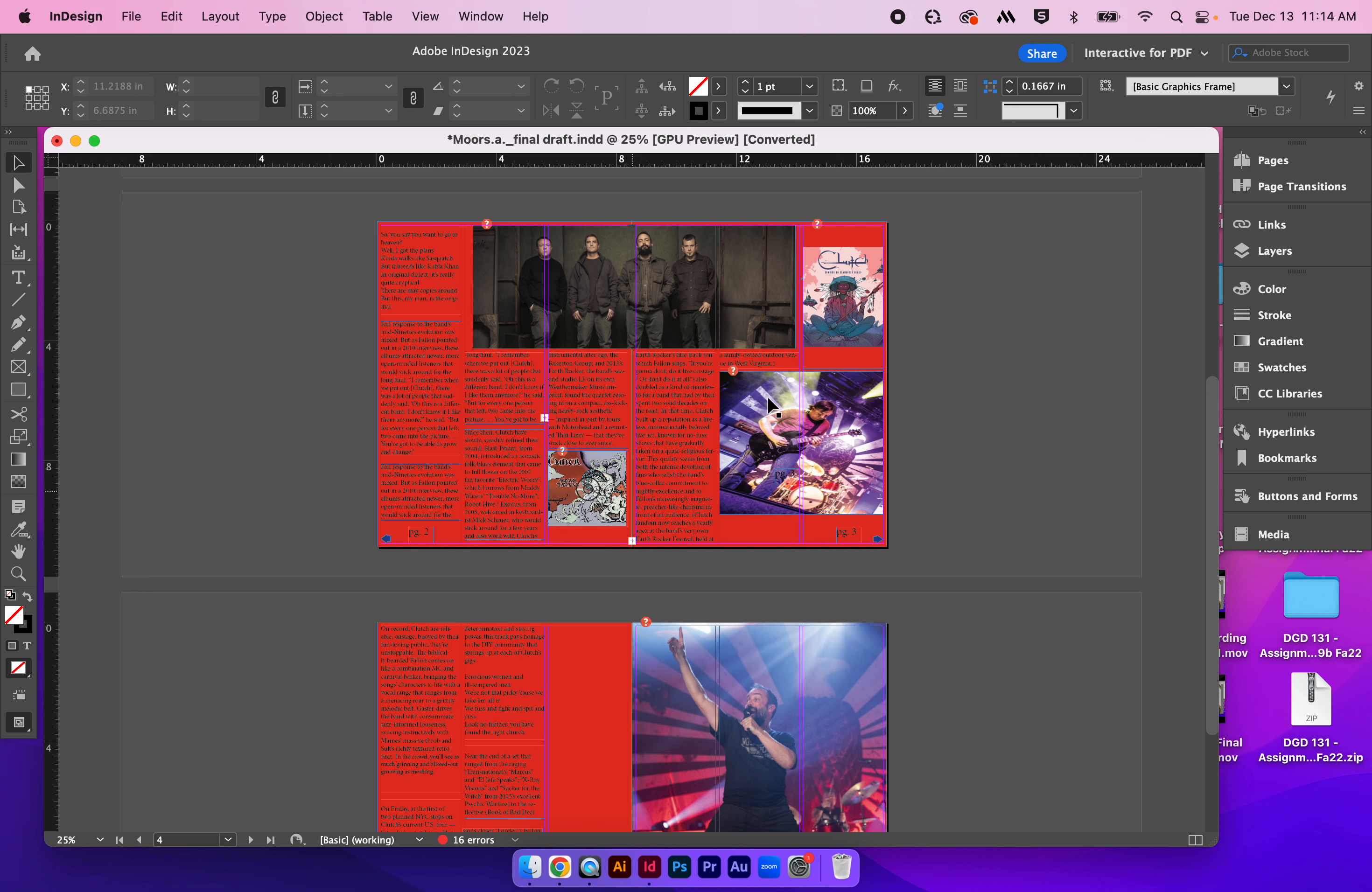
left_click_drag(1213, 426, 1188, 529)
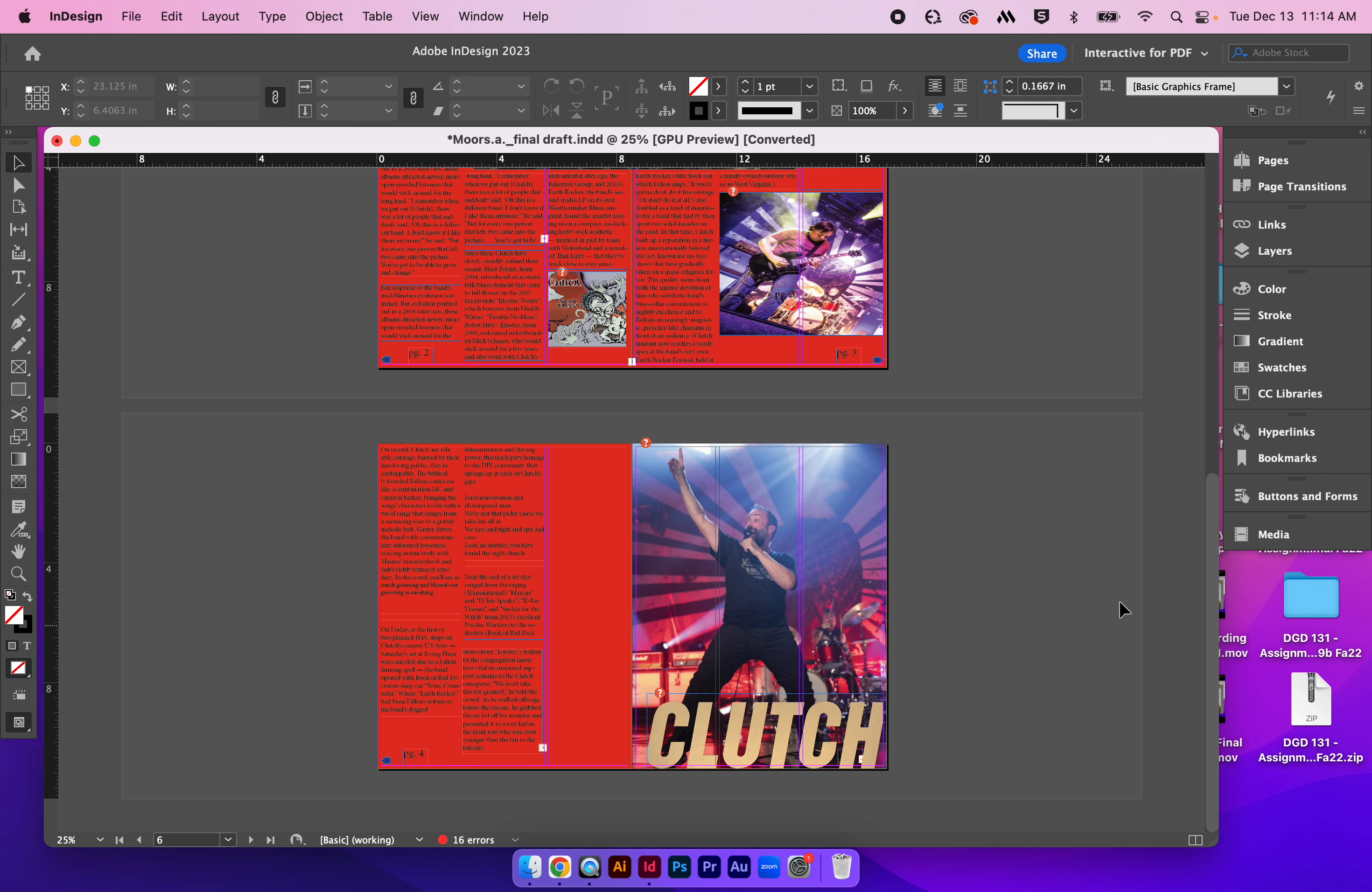
left_click_drag(1215, 515, 1194, 324)
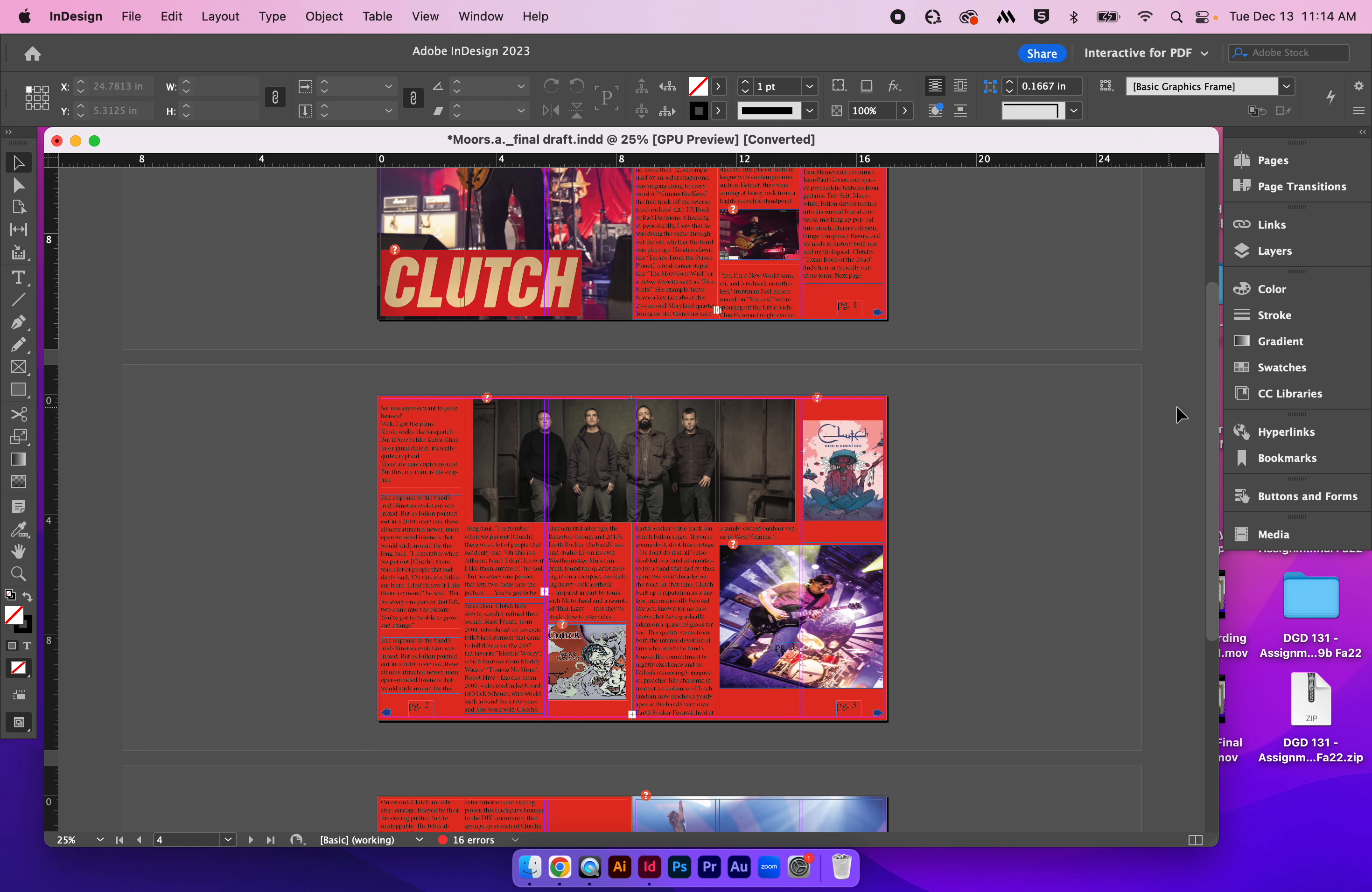
scroll(1201, 365, "up", 3)
scroll(1201, 365, "up", 6)
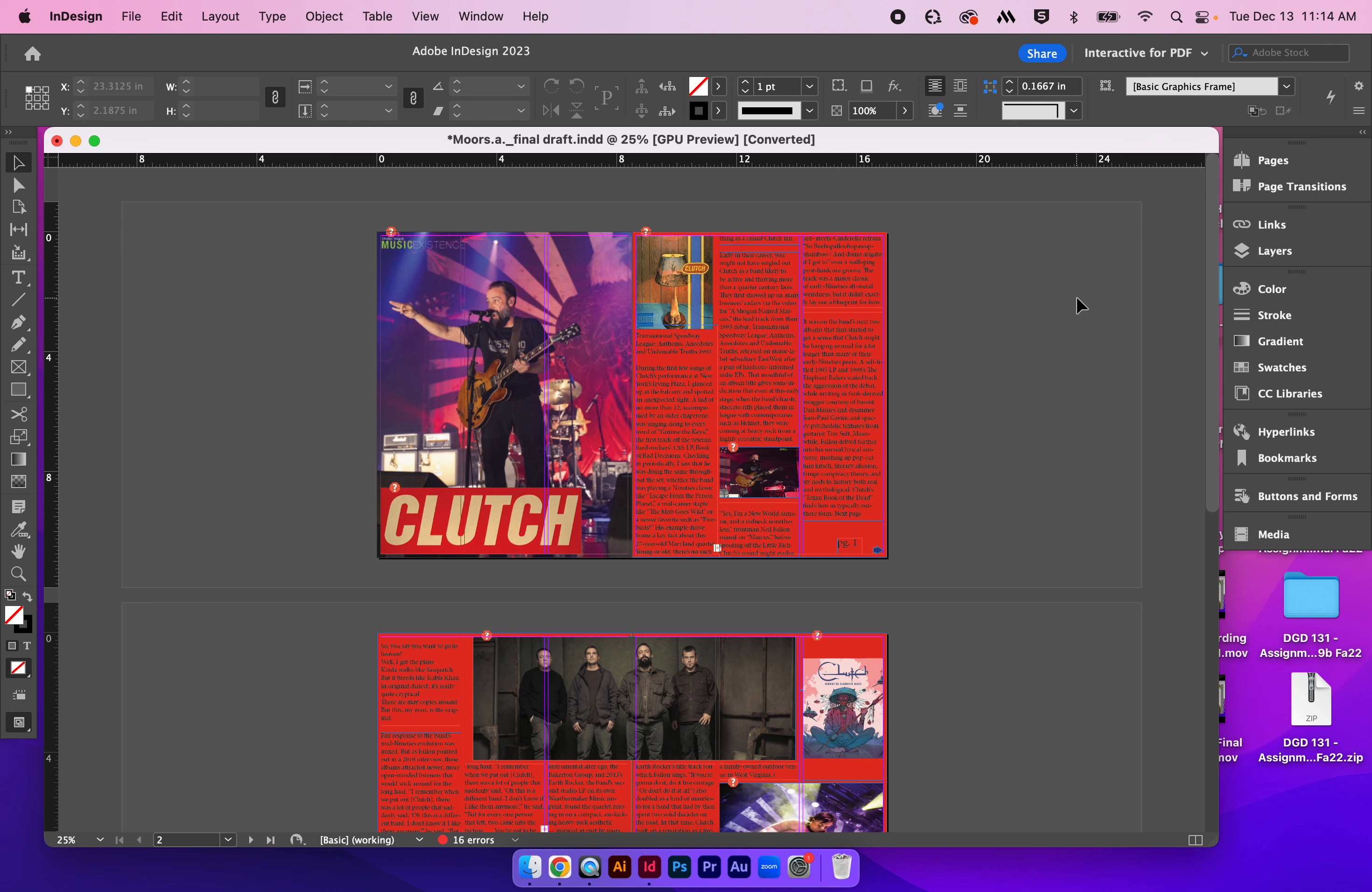
key("super+equal")
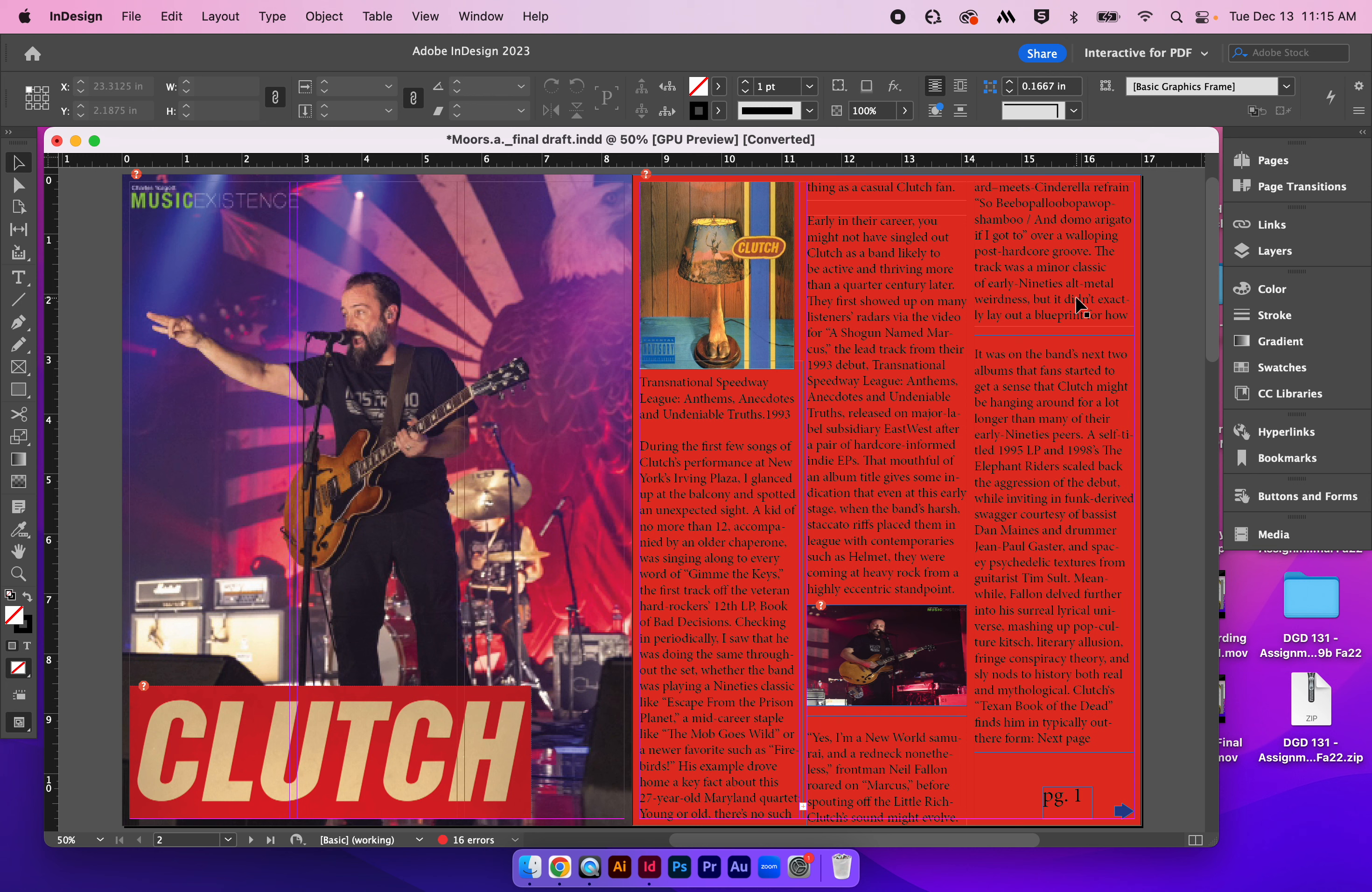
- Set the document's start page number to 32 and check the numbering of all its spreads
left_click(137, 19)
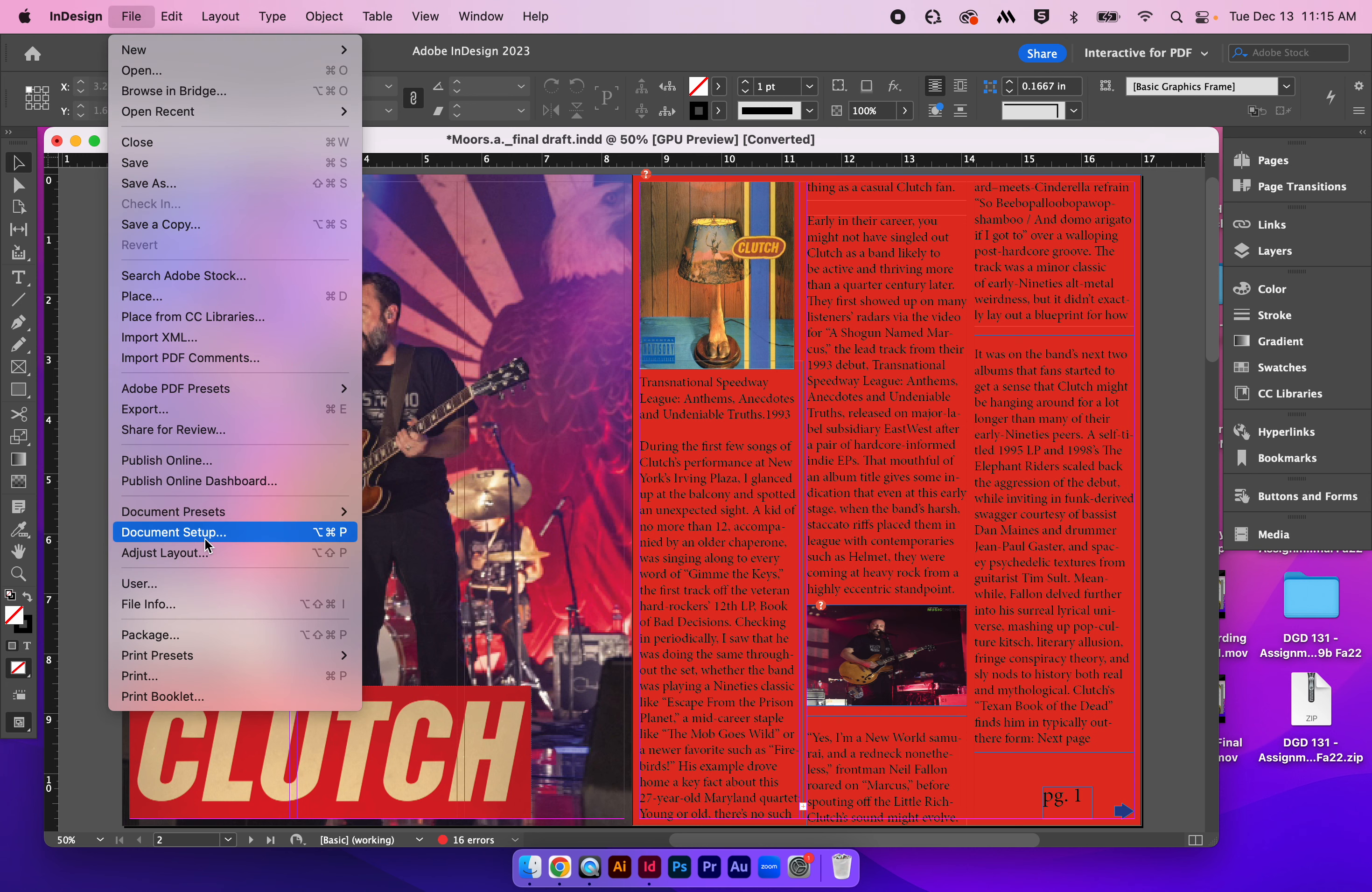
left_click(181, 533)
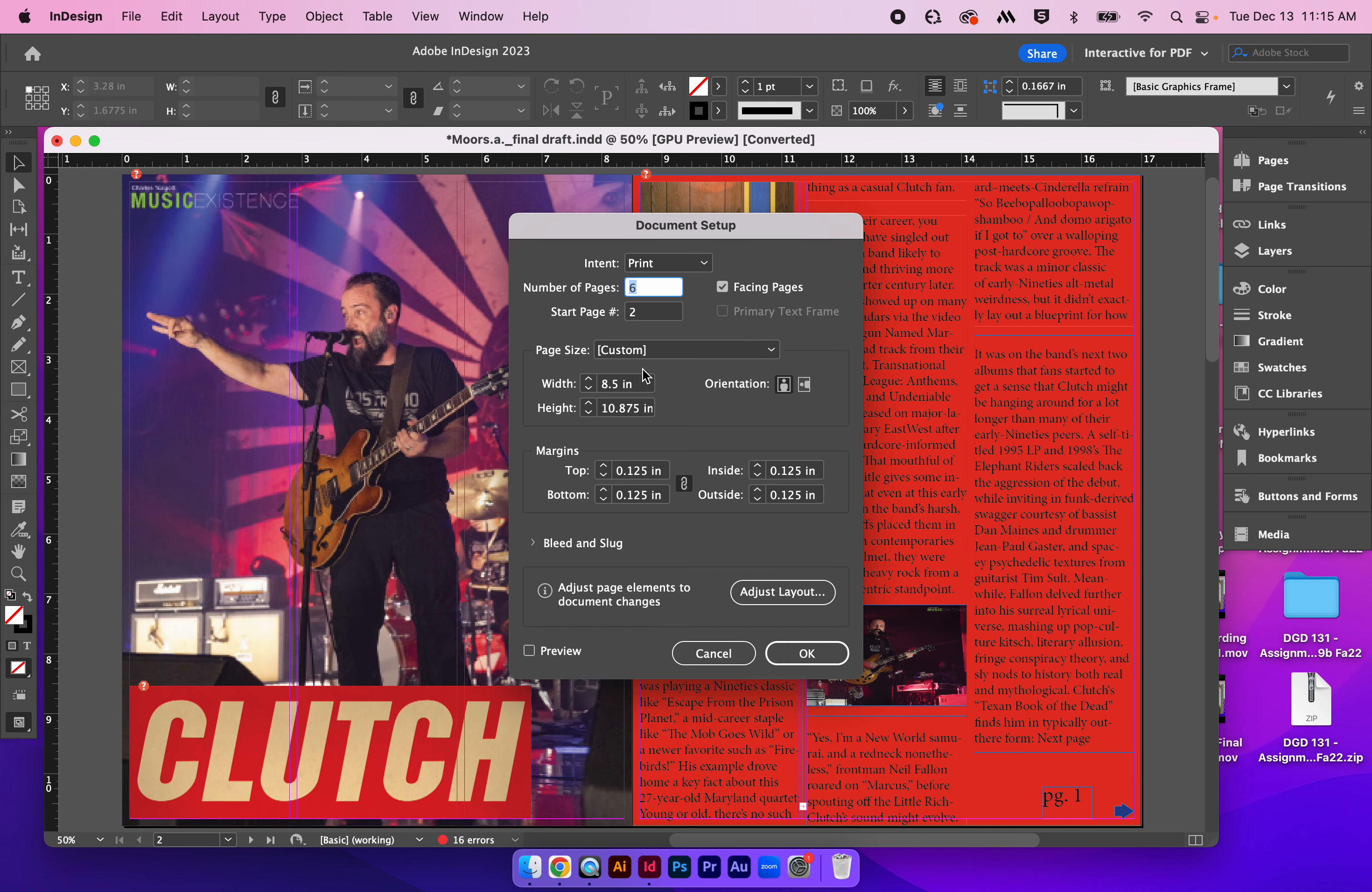
left_click(645, 317)
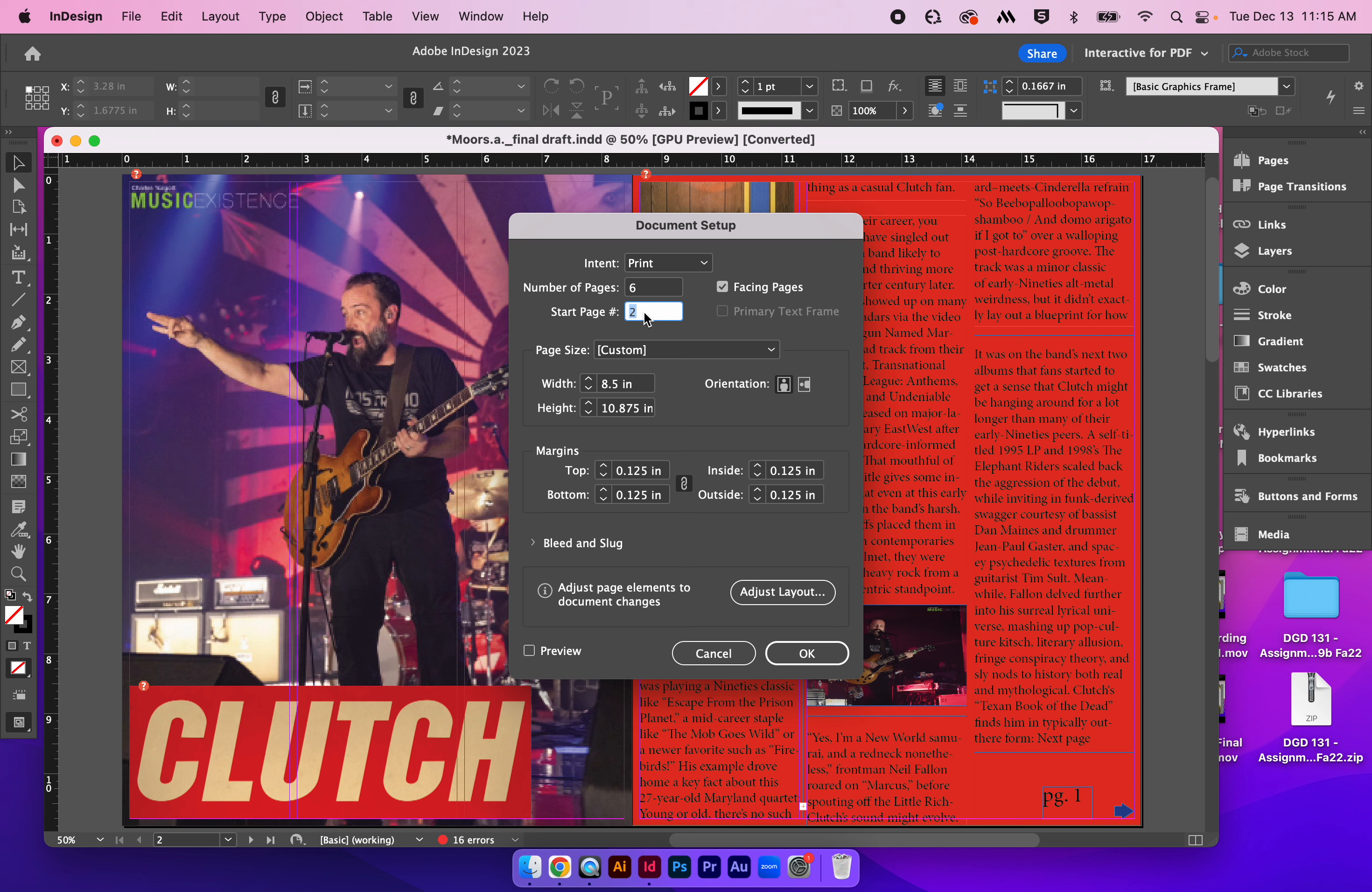
type("3")
key("Tab")
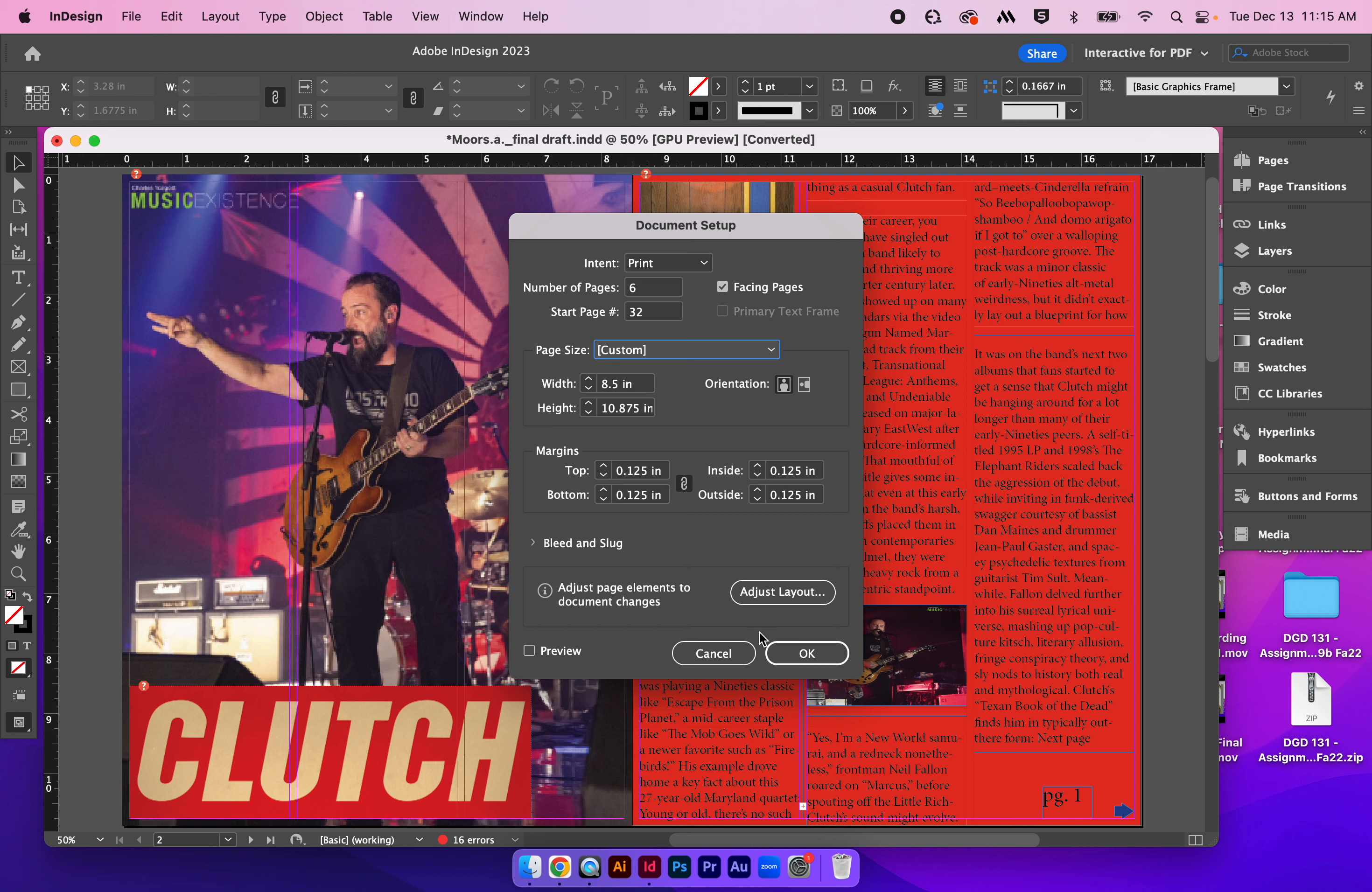
left_click(807, 653)
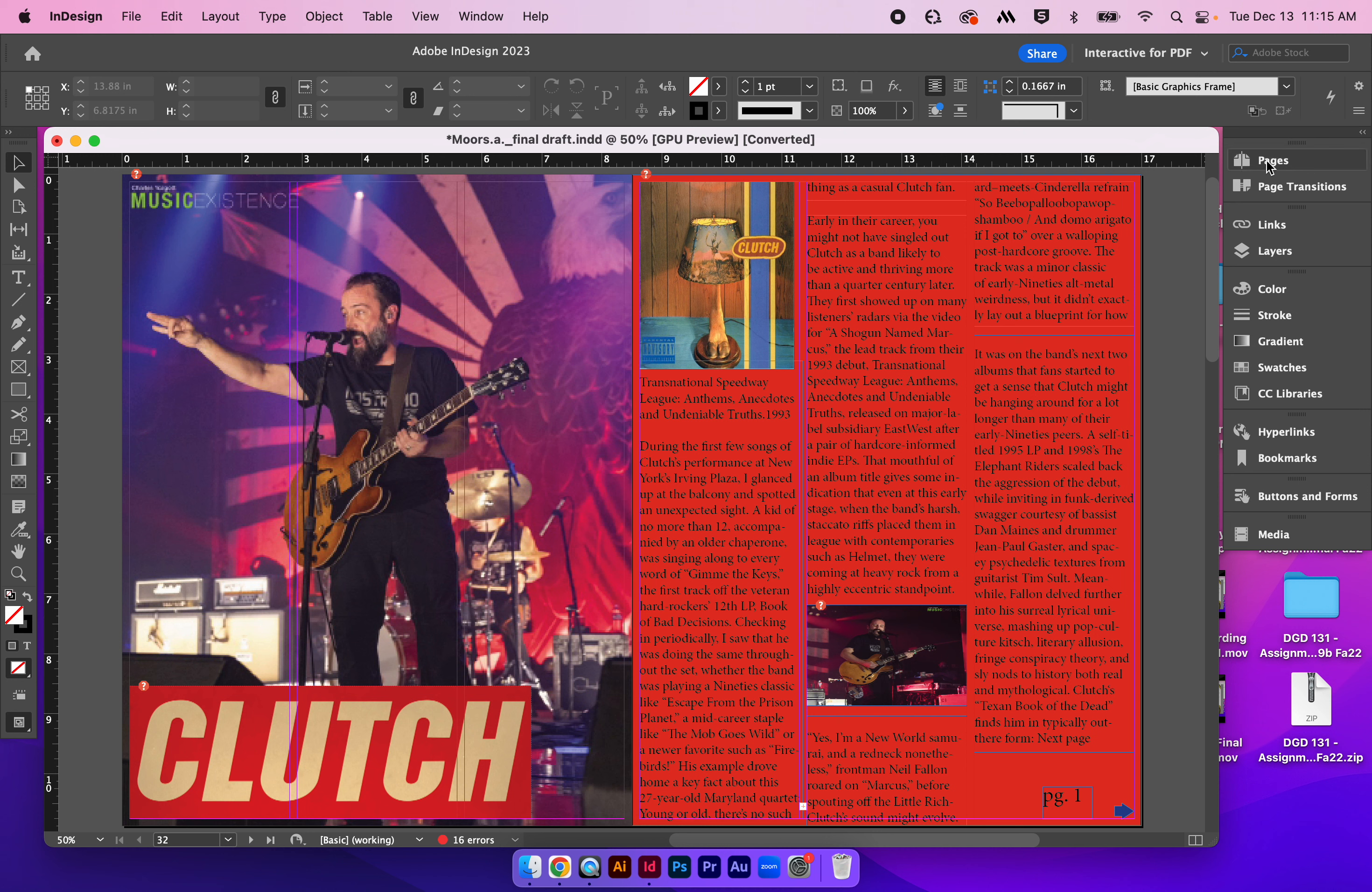
left_click(1315, 159)
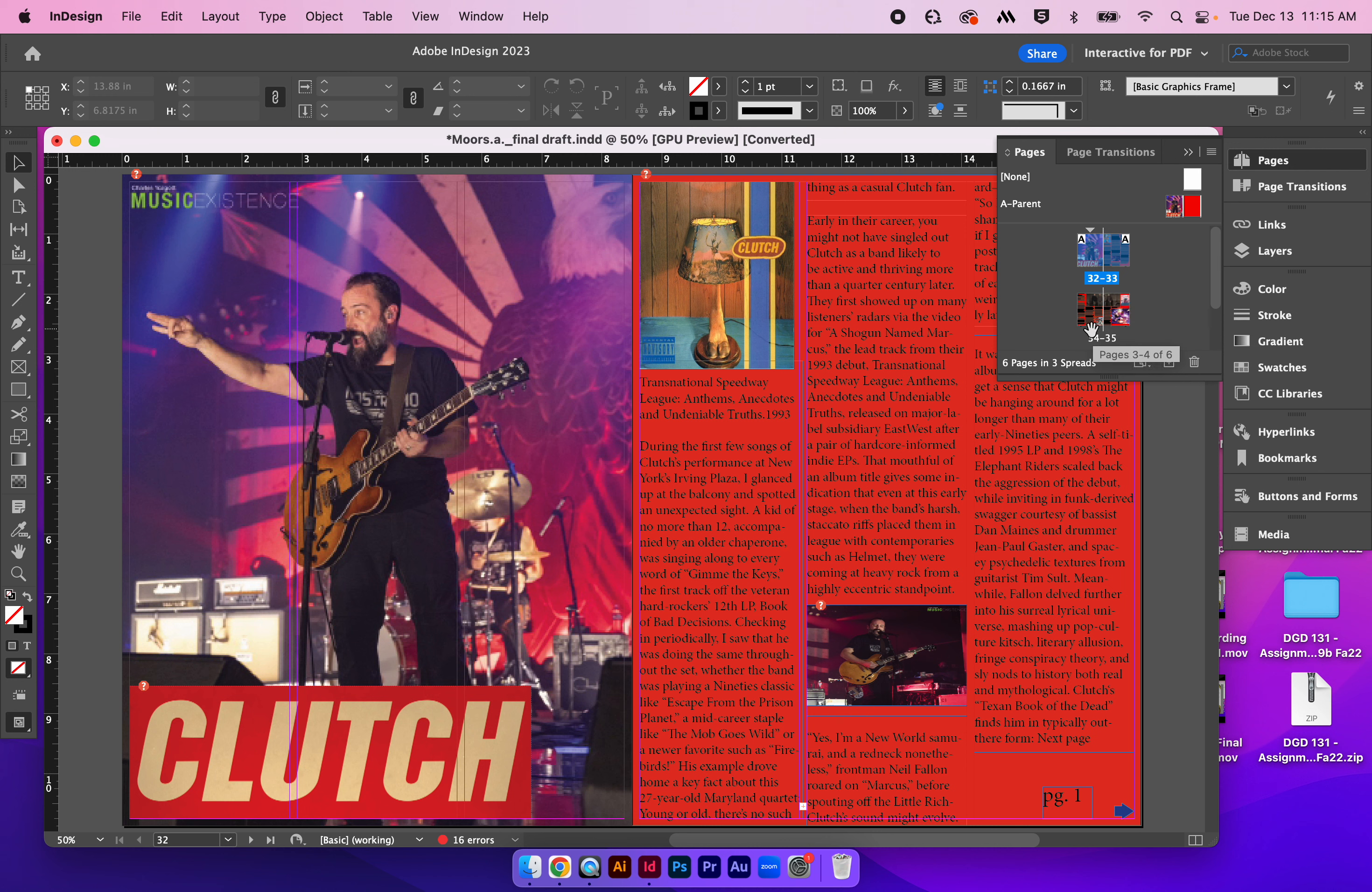
scroll(1156, 302, "down", 2)
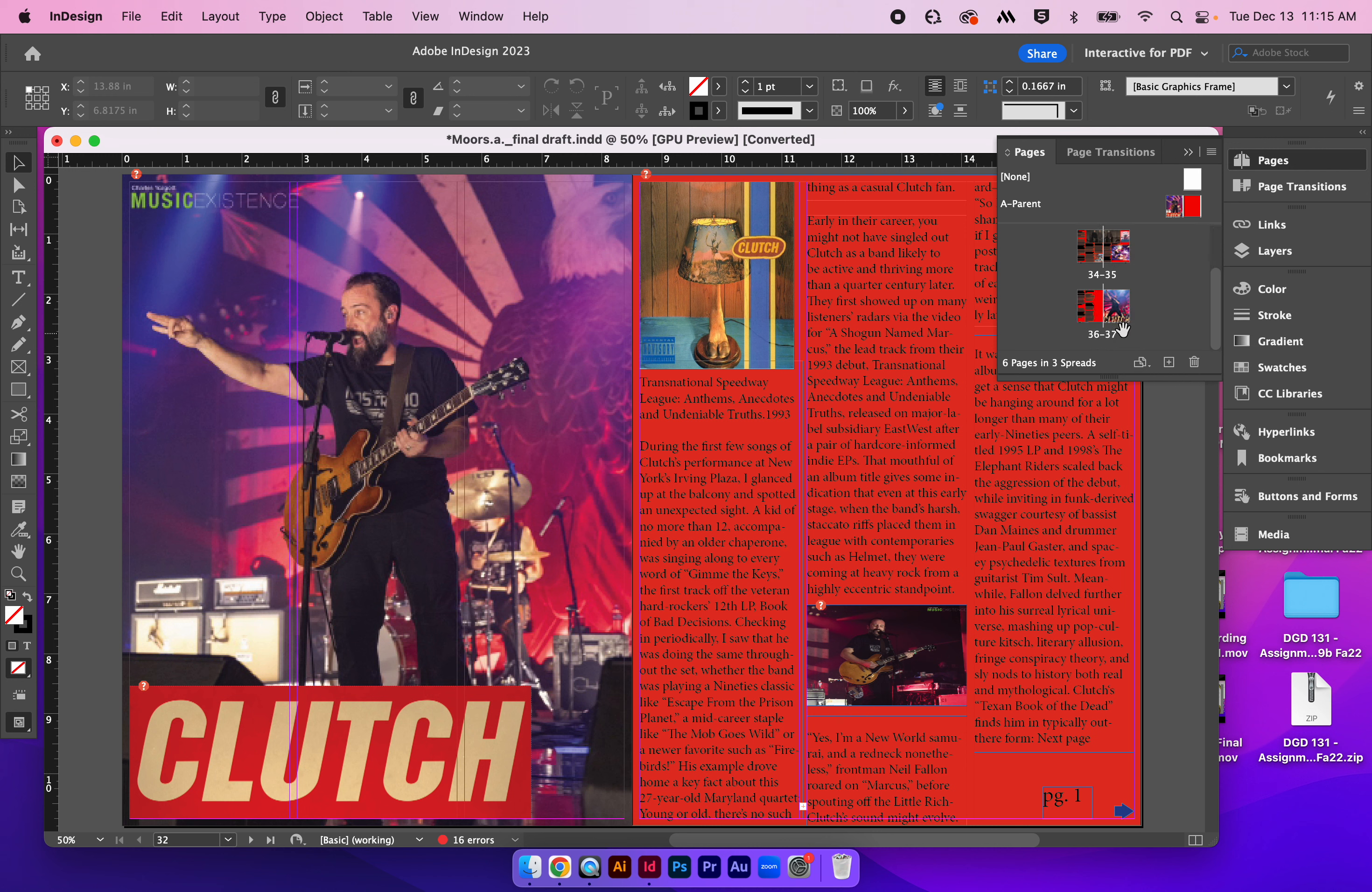
scroll(1101, 313, "up", 2)
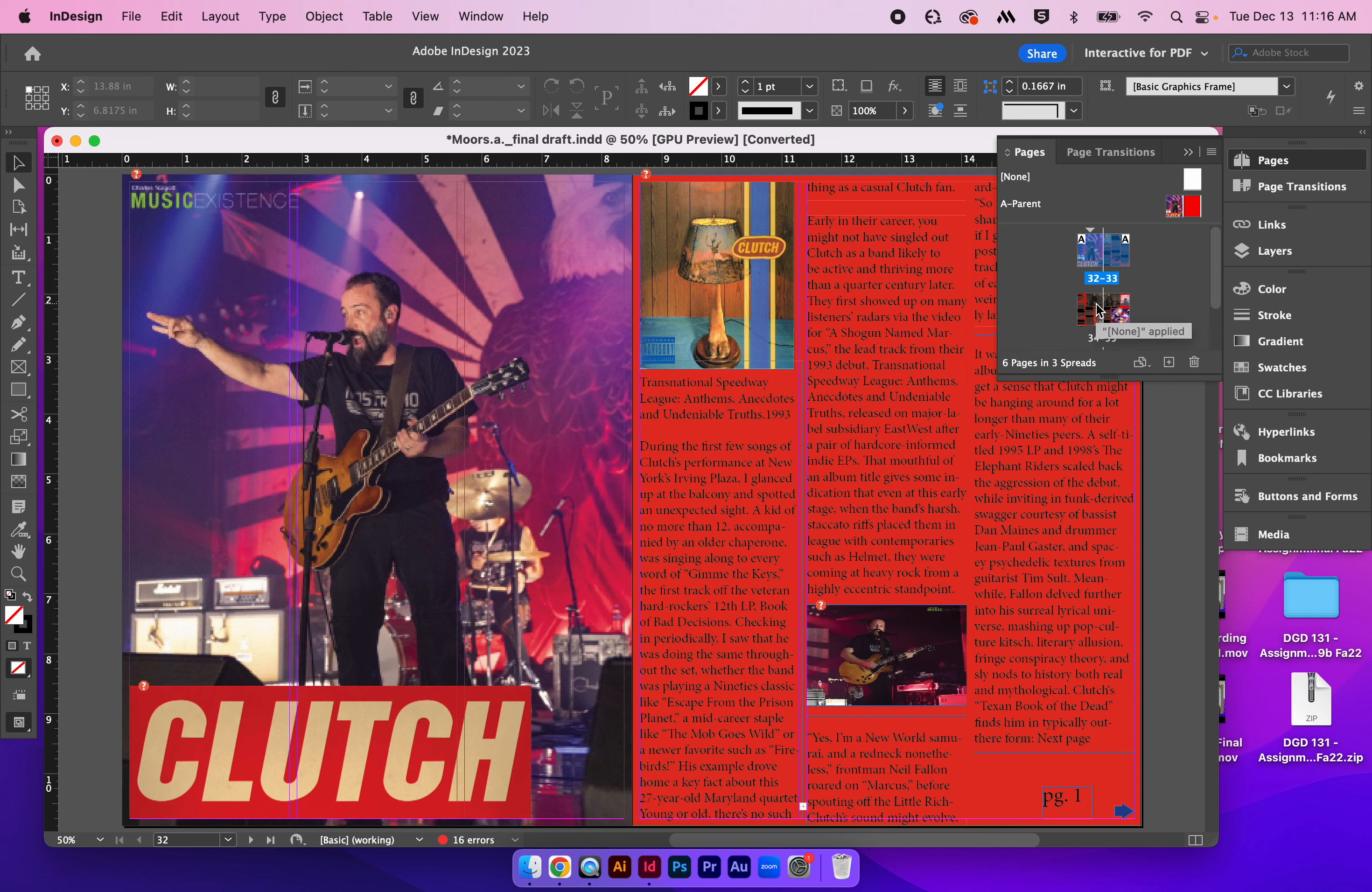
left_click(1311, 166)
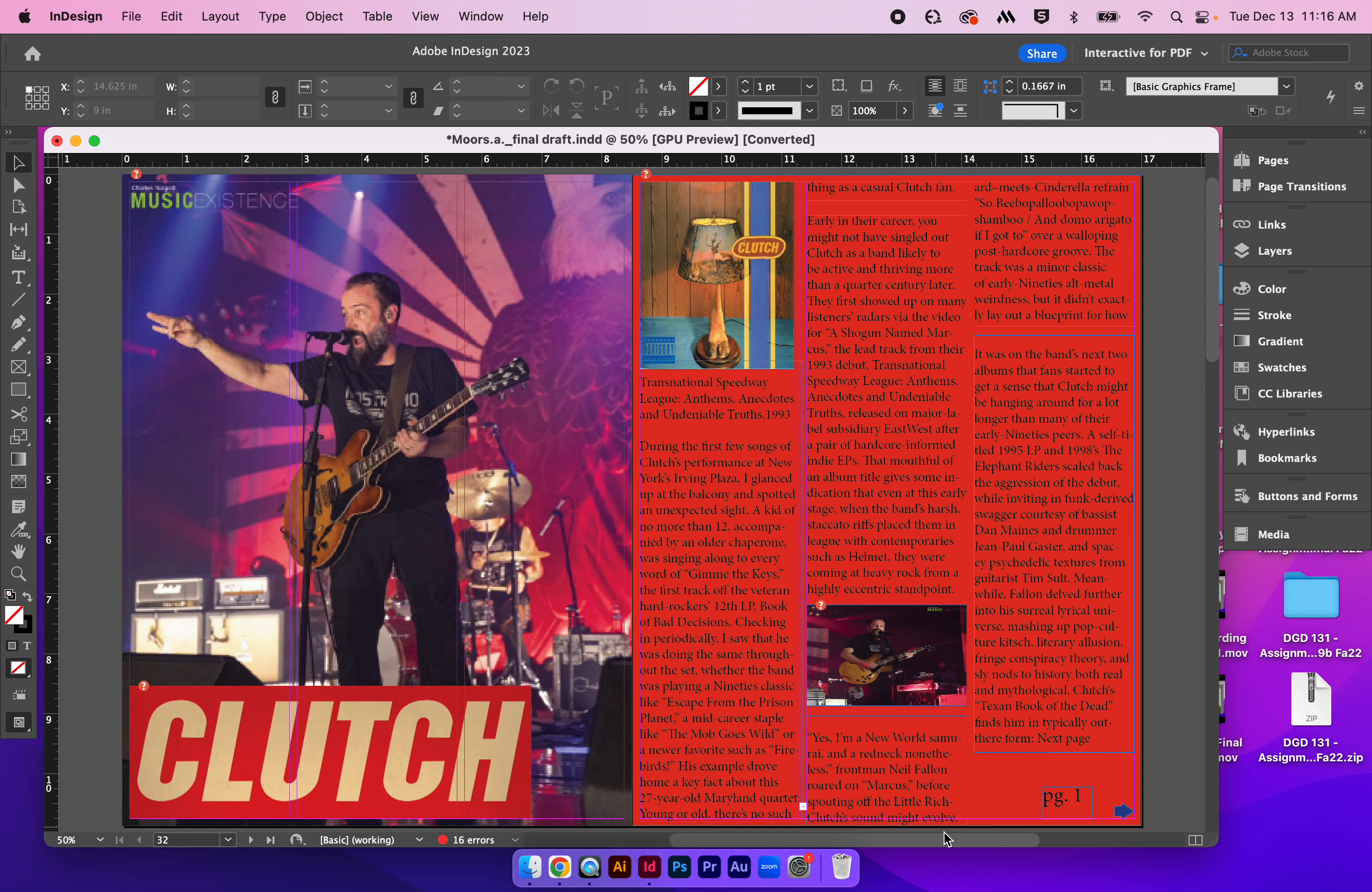
- Replace the typed 1 after "pg." on the first spread with a Current Page Number marker
left_click(1076, 804)
double_click(1076, 804)
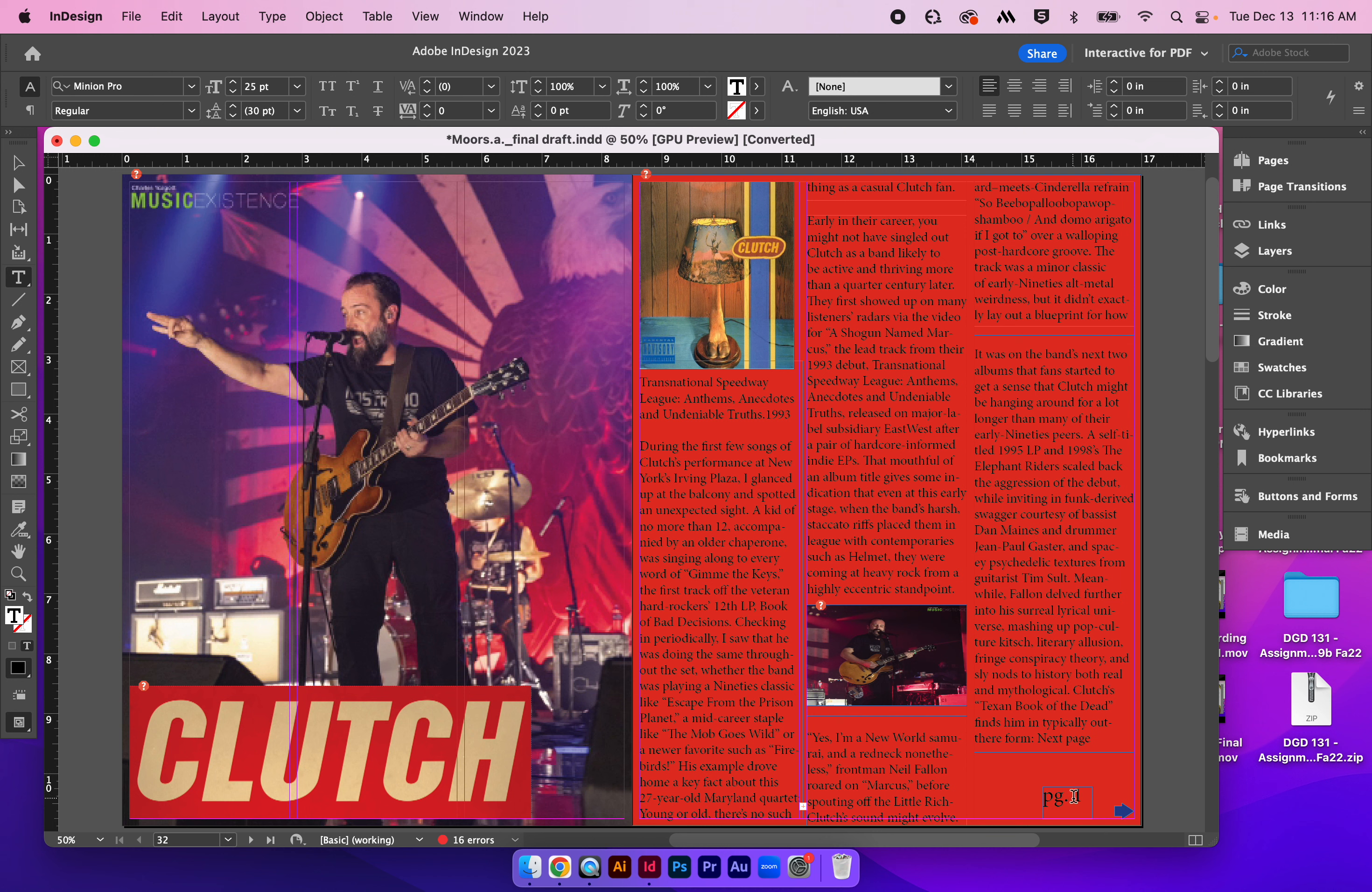
double_click(1091, 796)
left_click(276, 22)
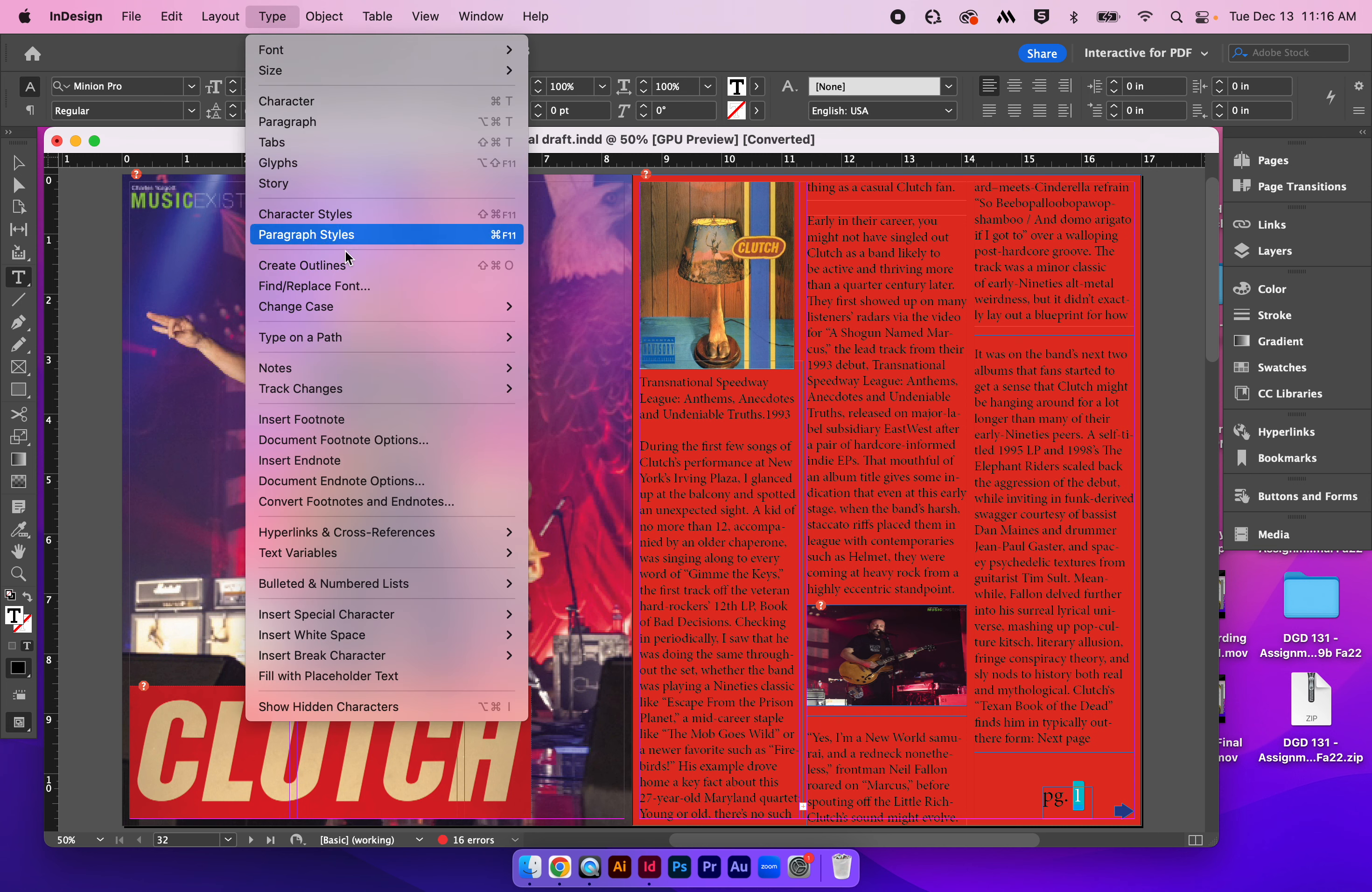
mouse_move(409, 615)
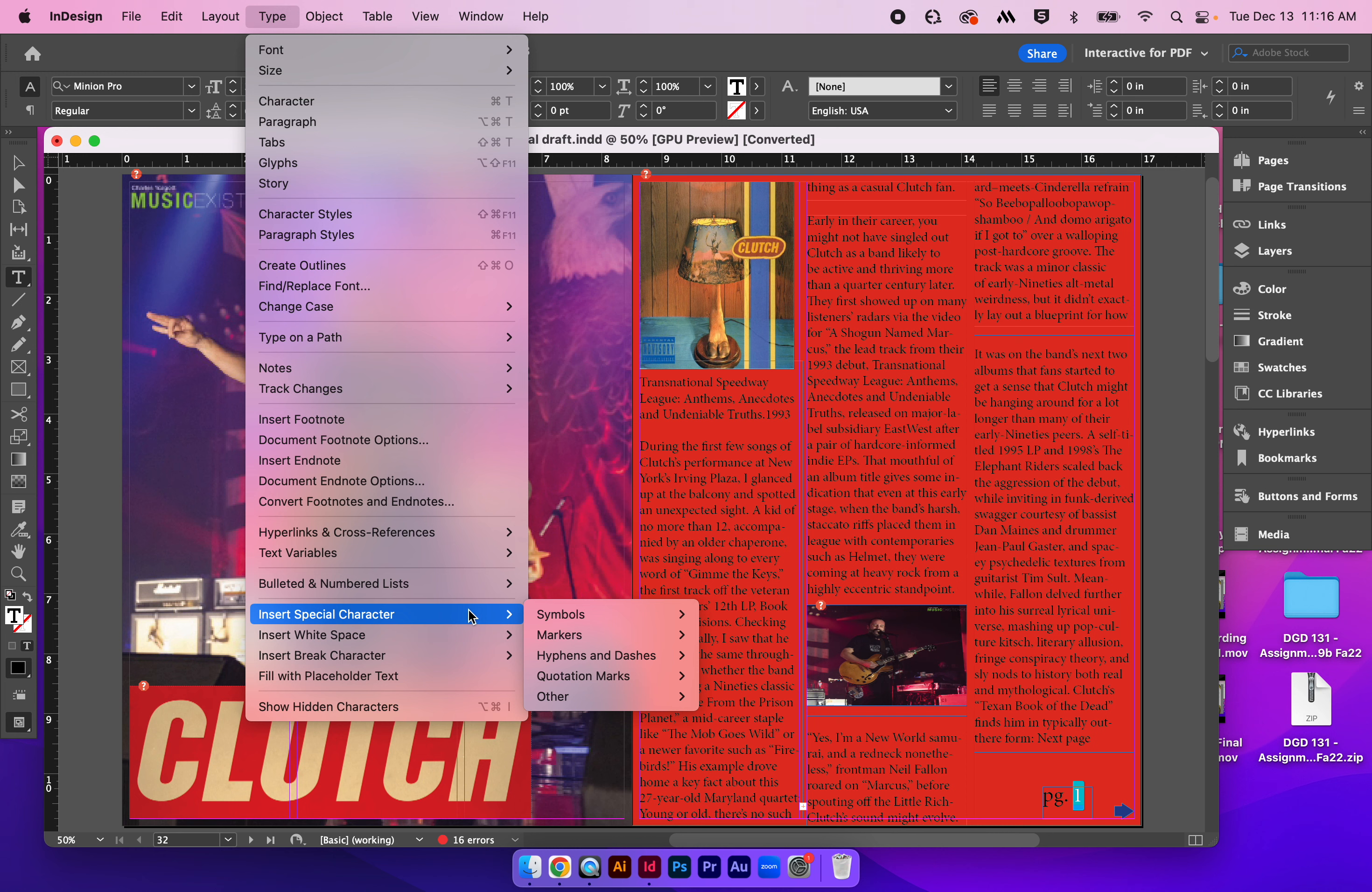
mouse_move(599, 637)
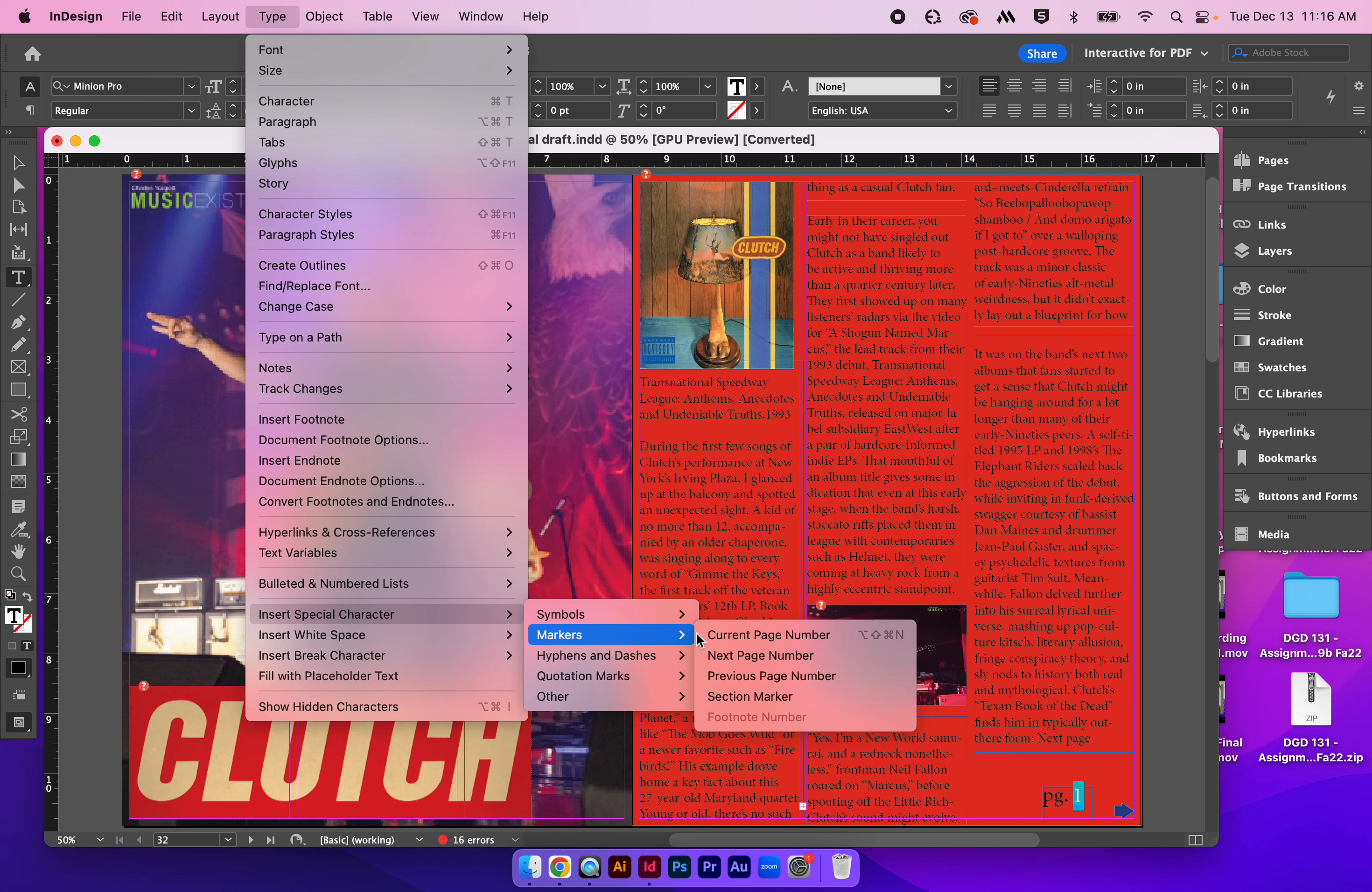
left_click(817, 635)
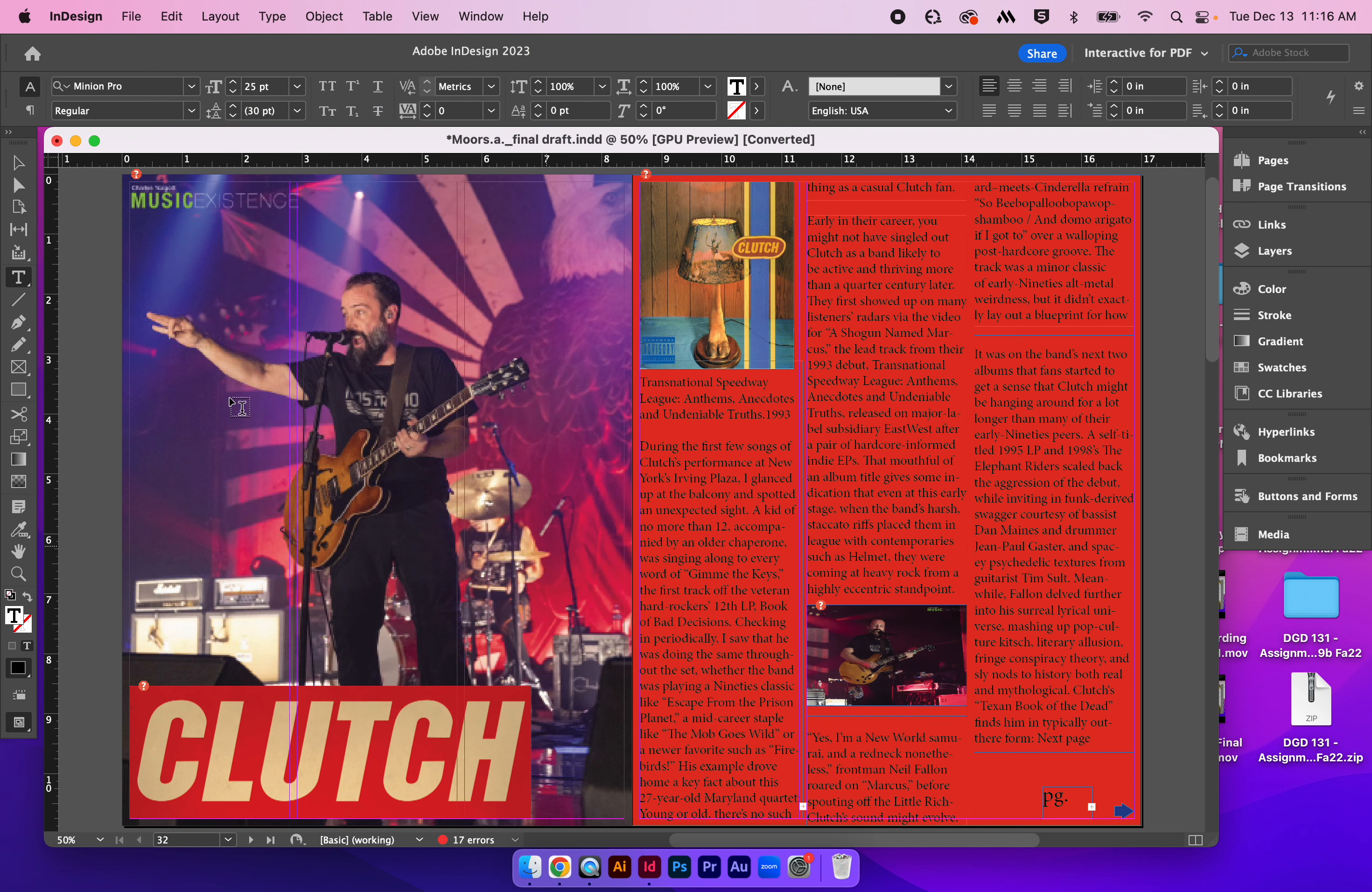
key("Escape")
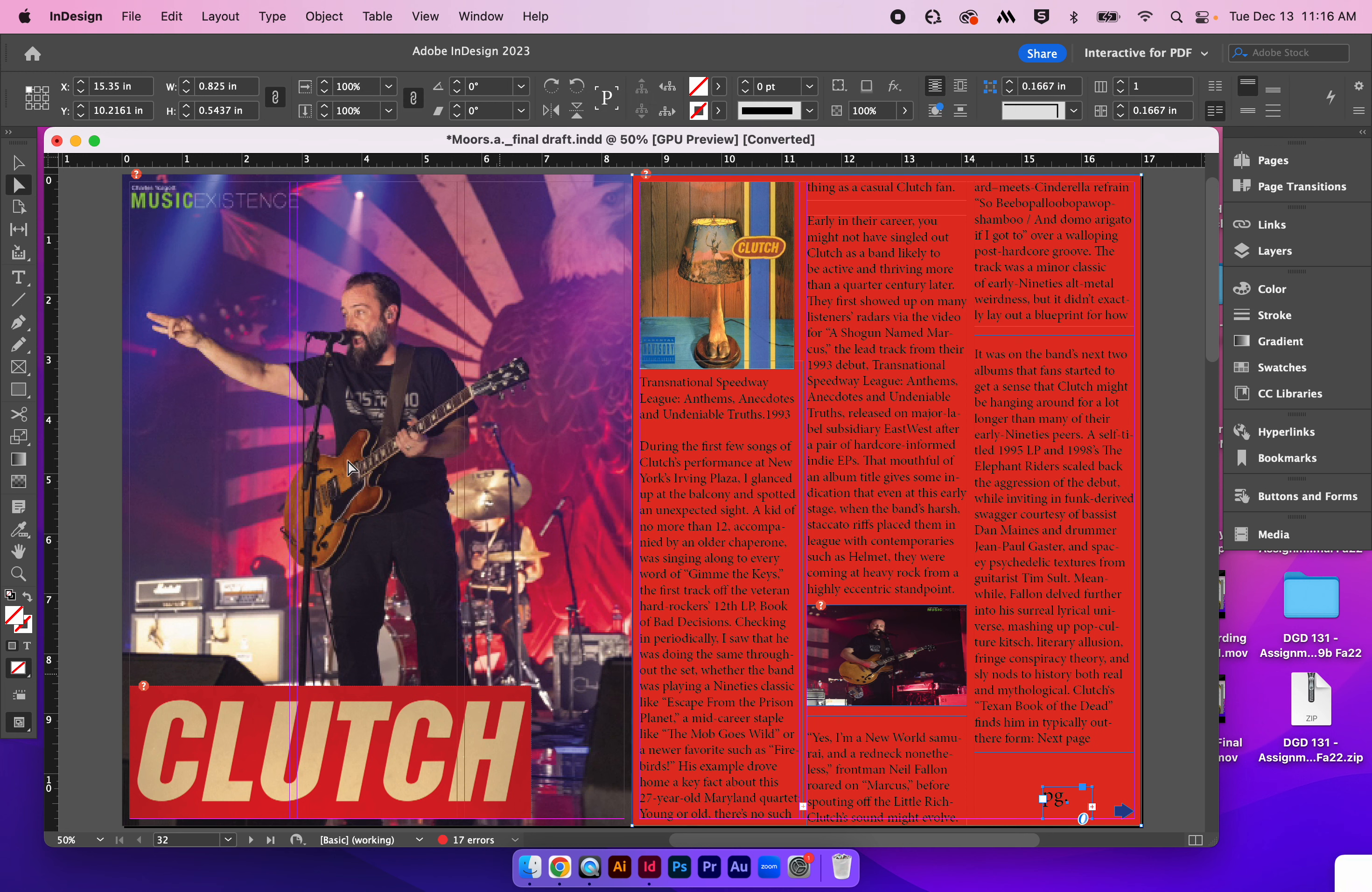
- Widen the page-number text frame on the first spread to about 1.26 in, extending its left edge
left_click(28, 168)
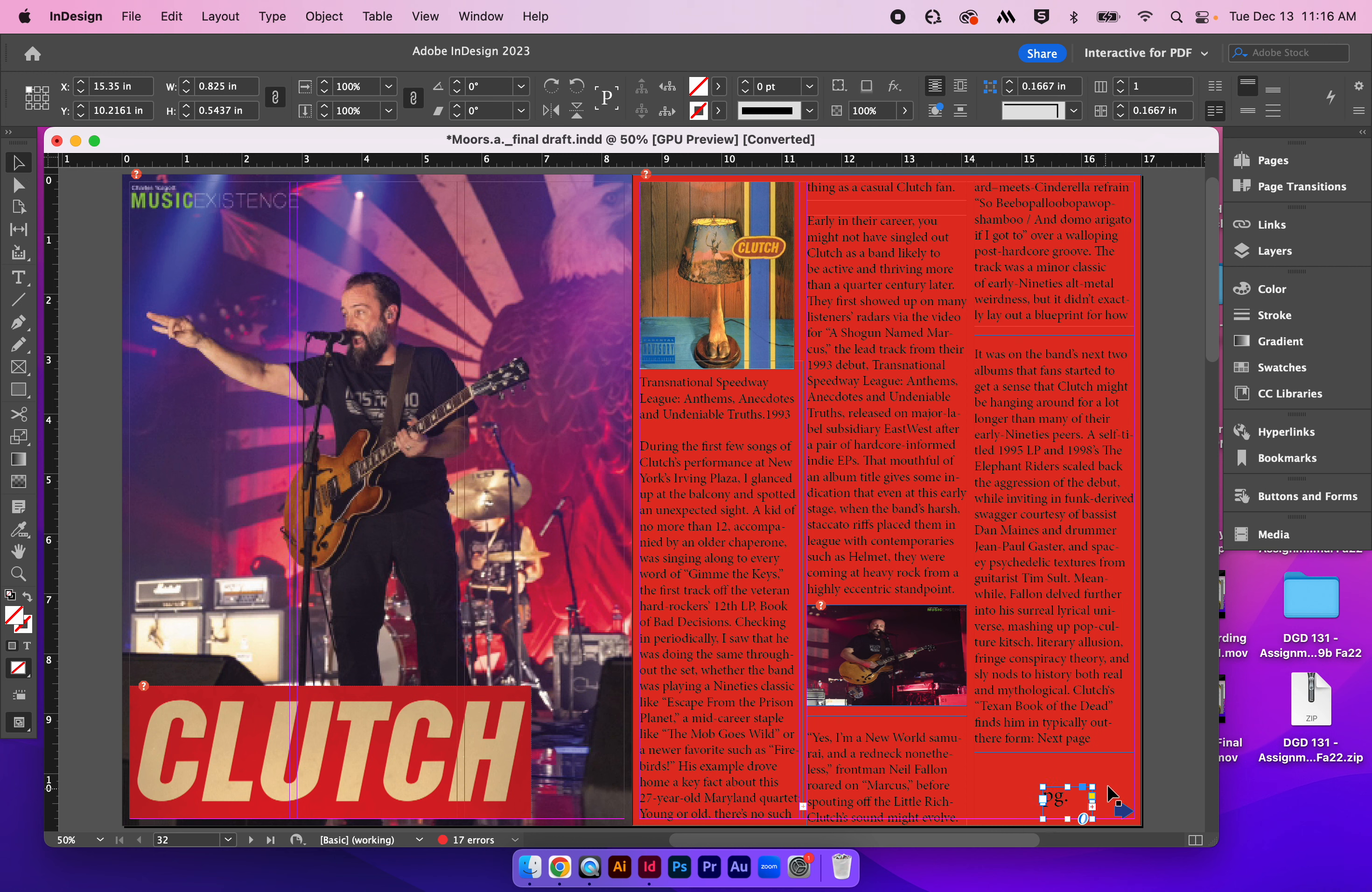
left_click(1156, 776)
left_click(1069, 805)
double_click(1042, 803)
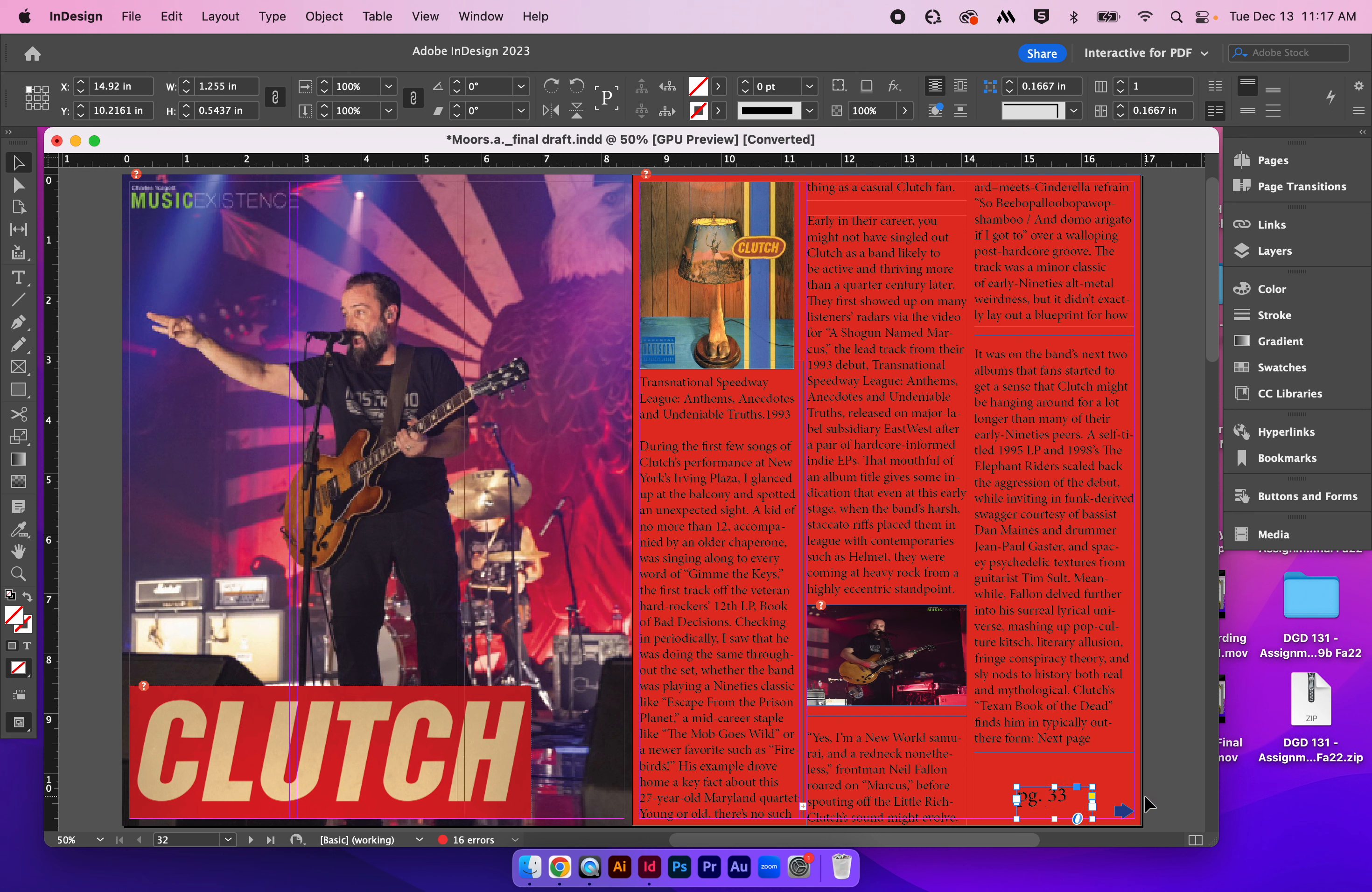
left_click(1204, 794)
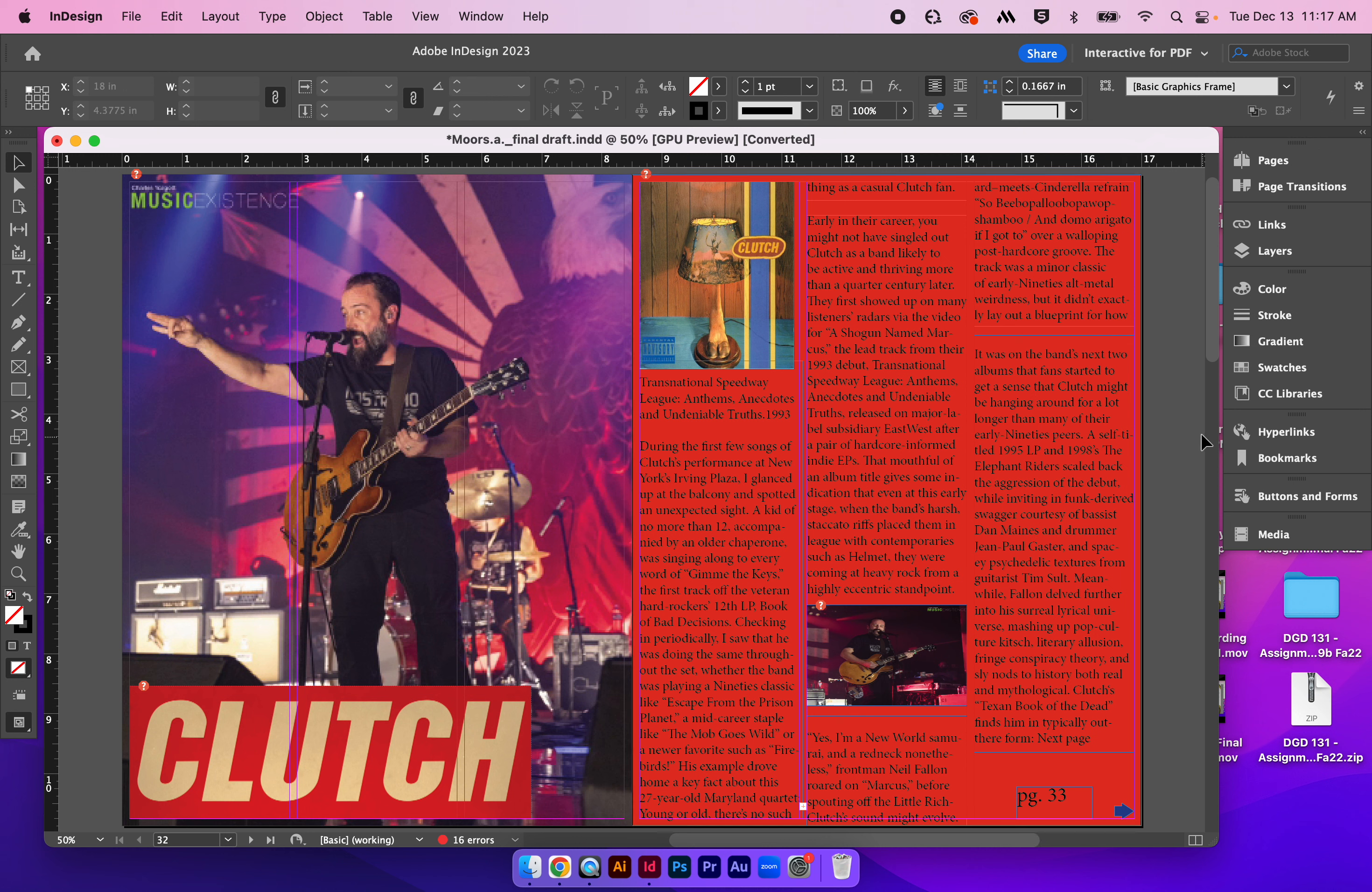
- Examine the page-number labels at the foot of each spread, comparing the first with those on the following spreads
left_click_drag(1216, 299, 1238, 561)
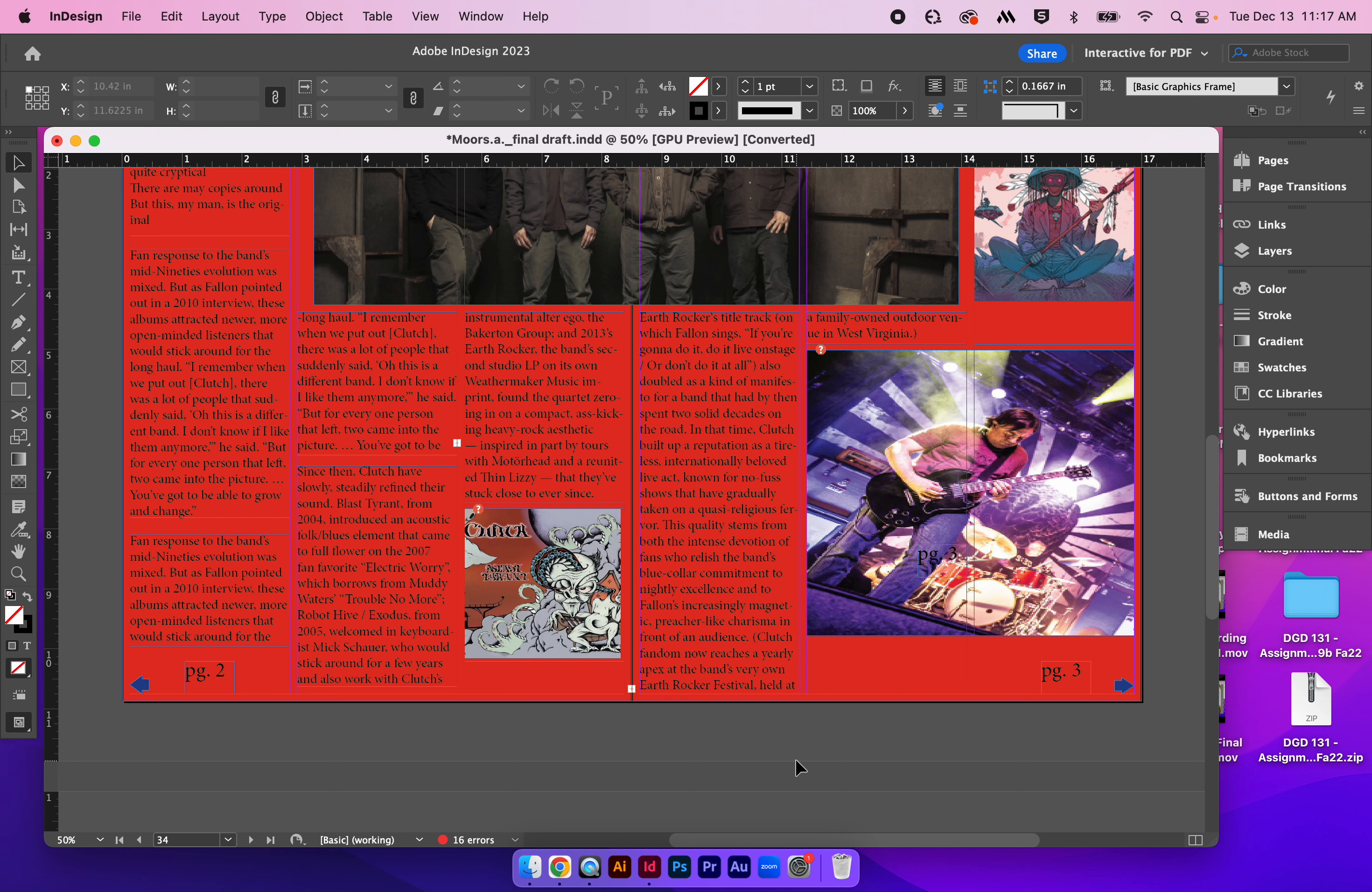
scroll(797, 747, "down", 5)
scroll(799, 753, "down", 8)
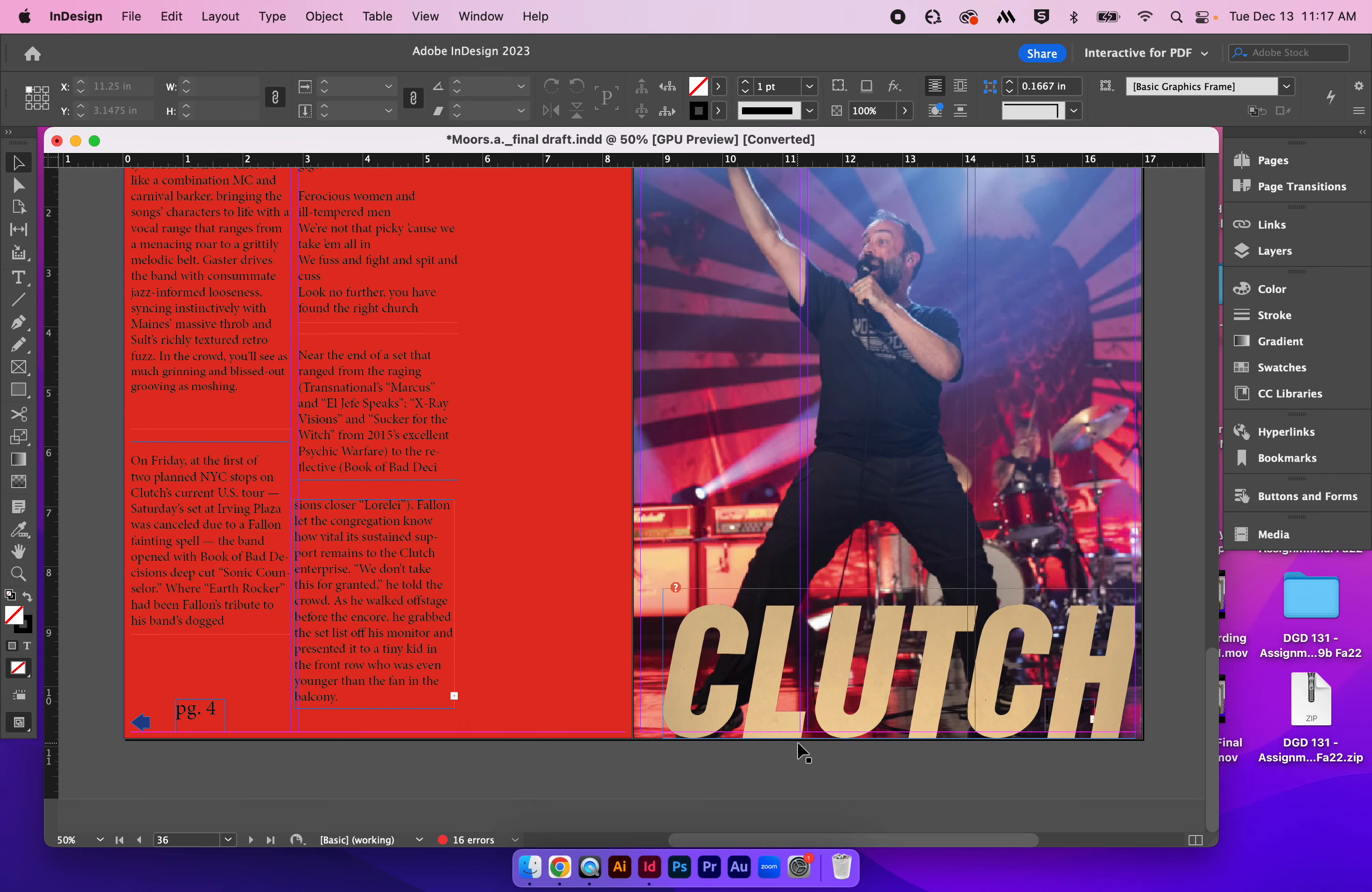
scroll(365, 559, "up", 10)
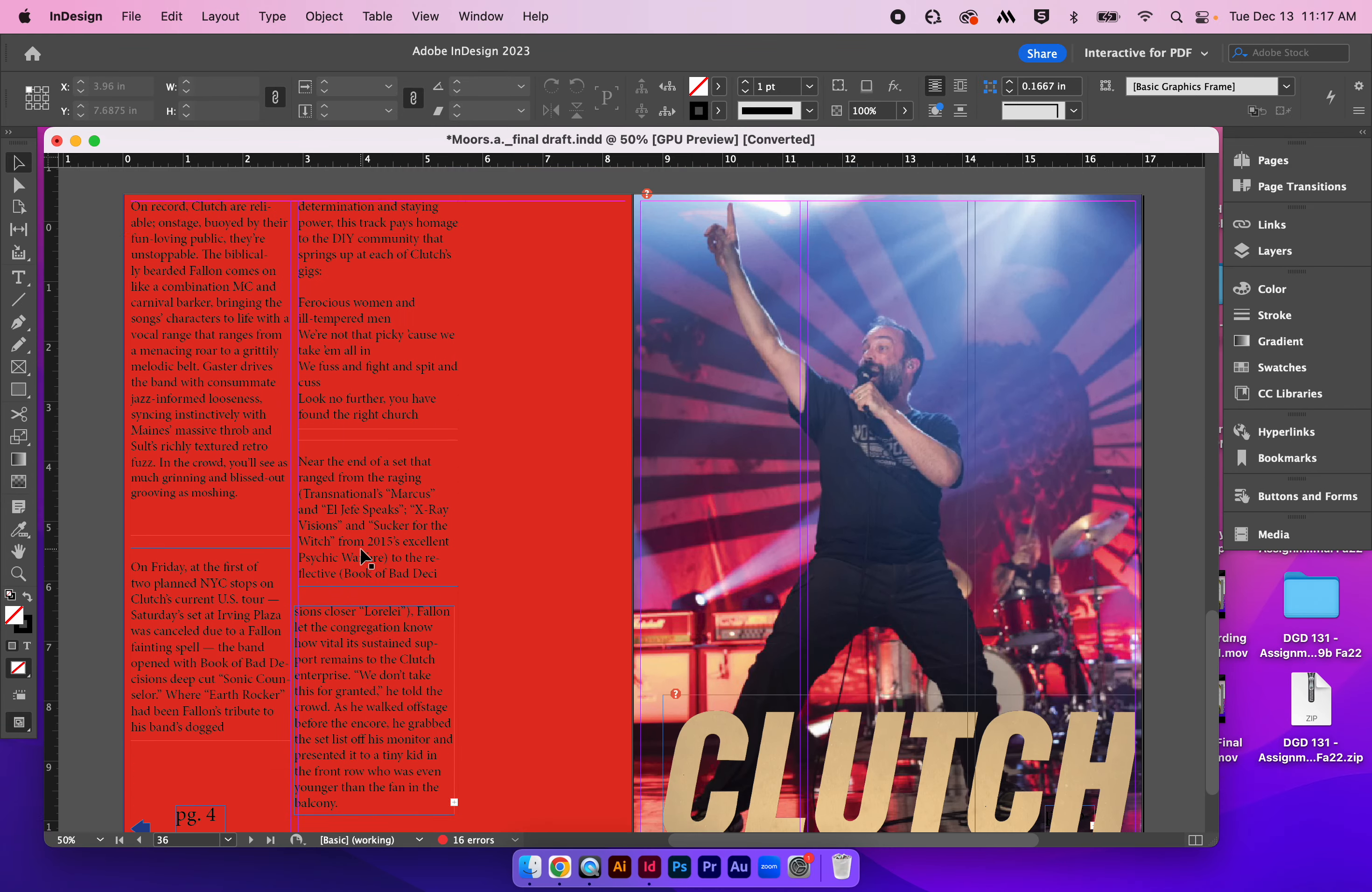
scroll(365, 559, "up", 1)
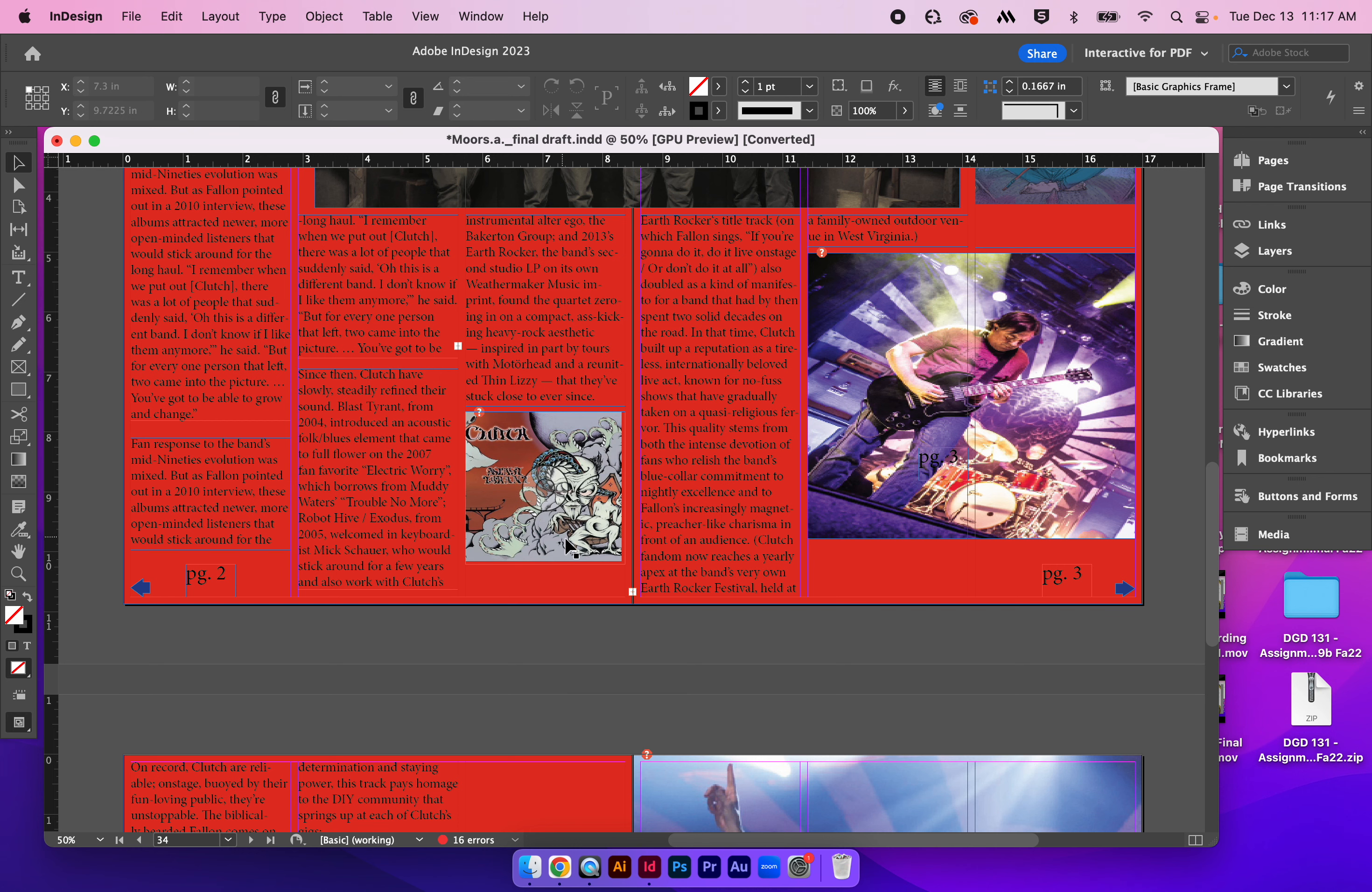
scroll(564, 541, "up", 3)
scroll(565, 547, "up", 7)
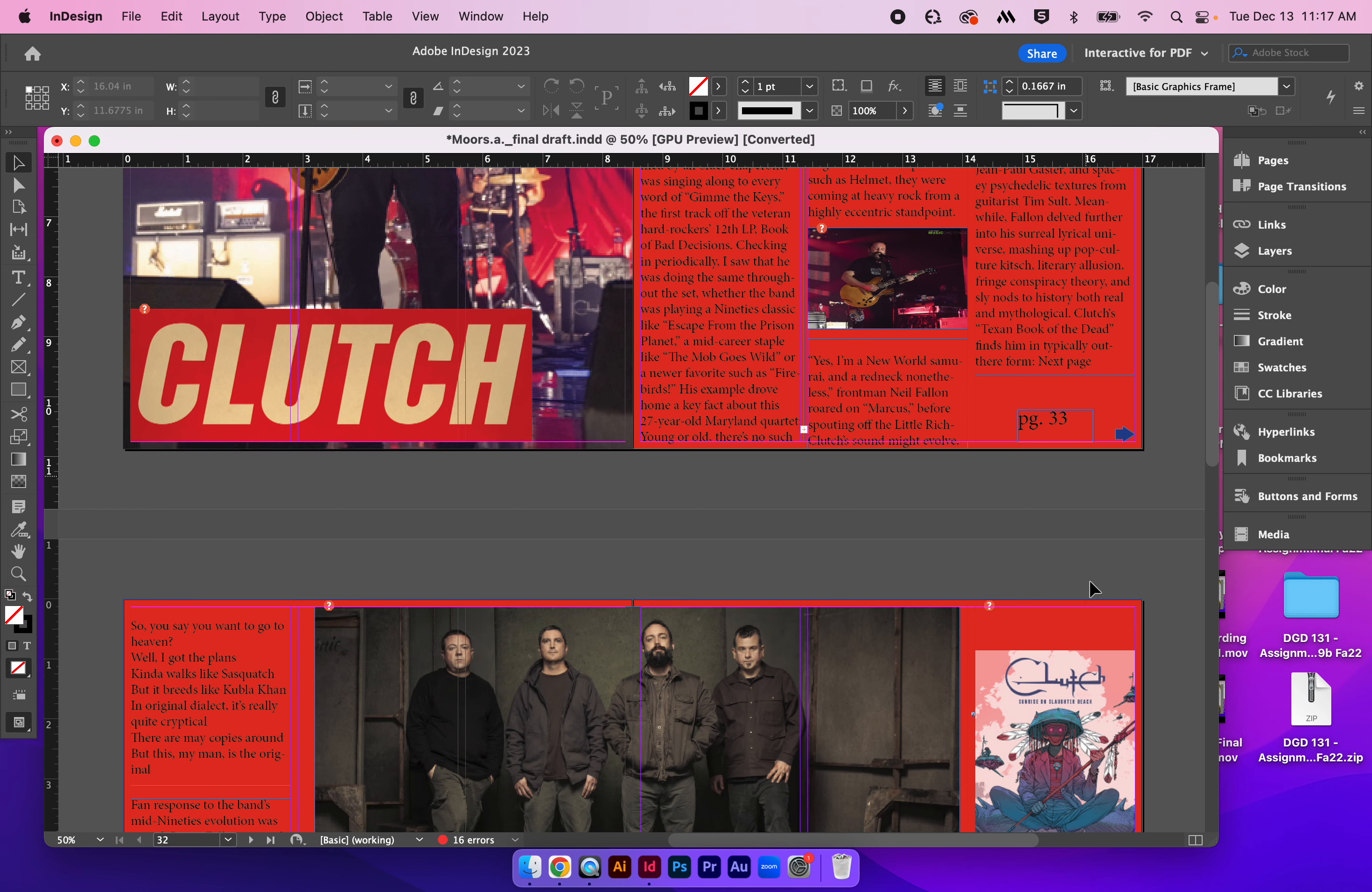
scroll(1074, 667, "down", 14)
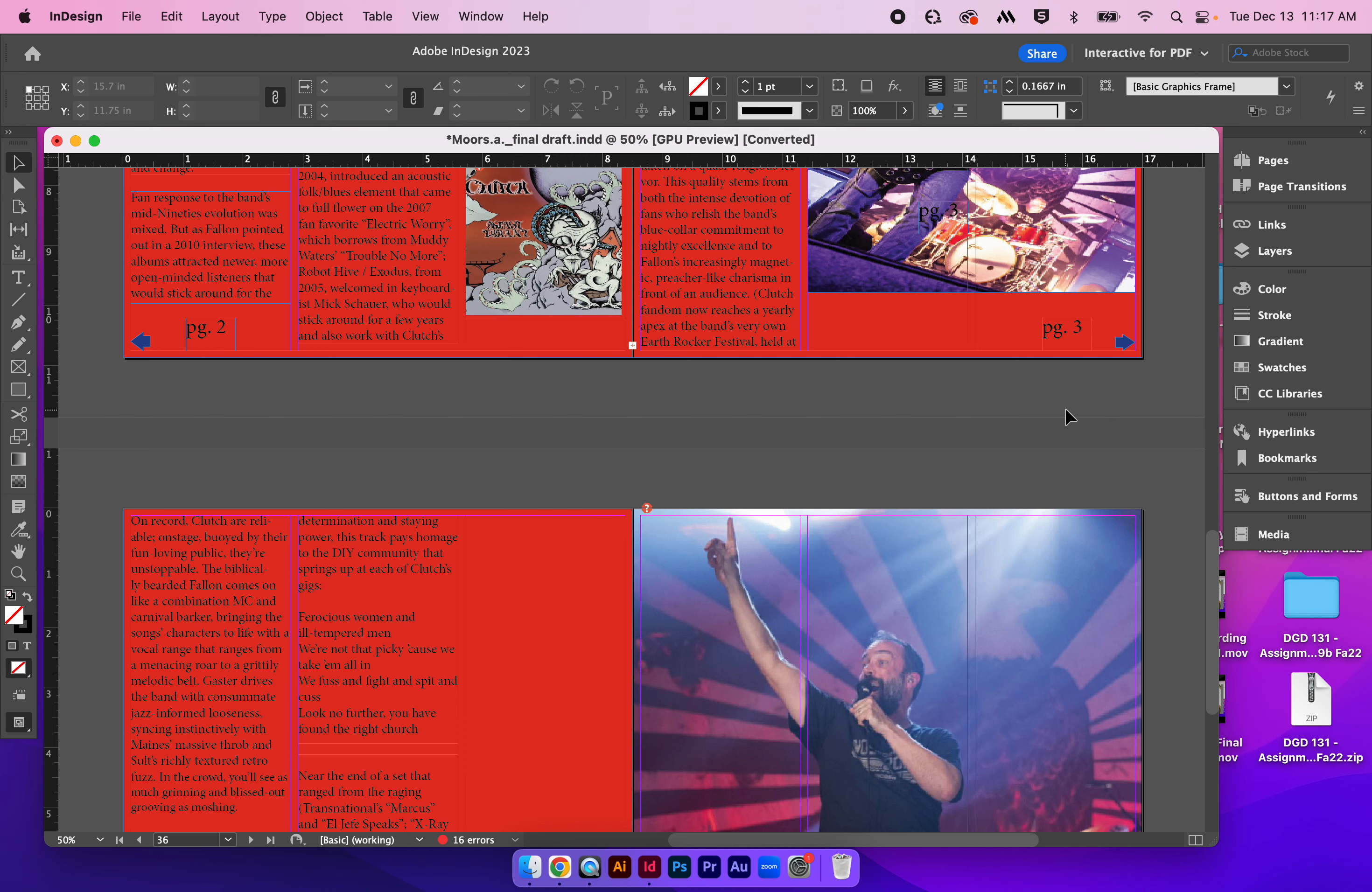
scroll(1068, 405, "up", 5)
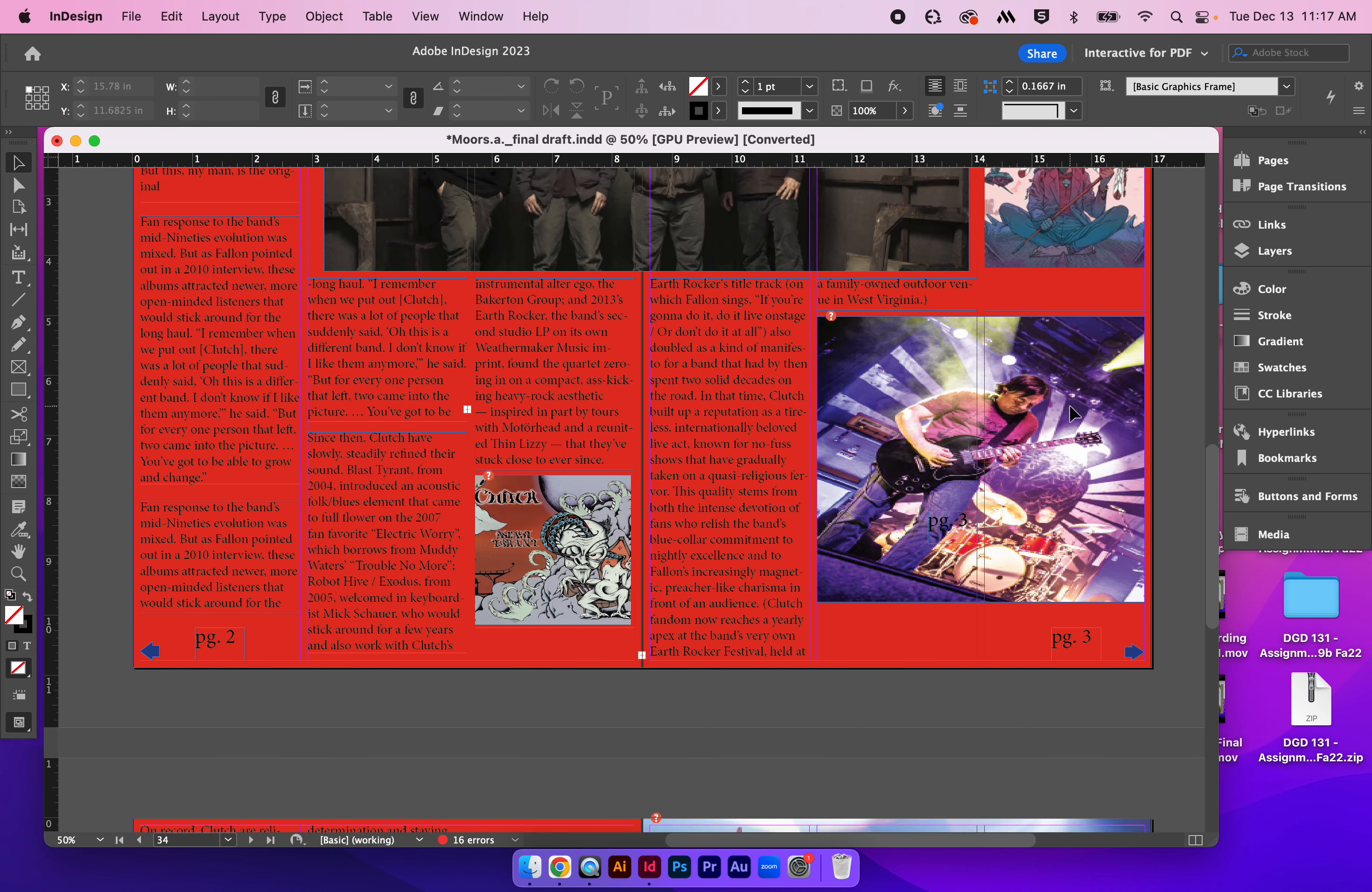
scroll(1072, 413, "up", 13)
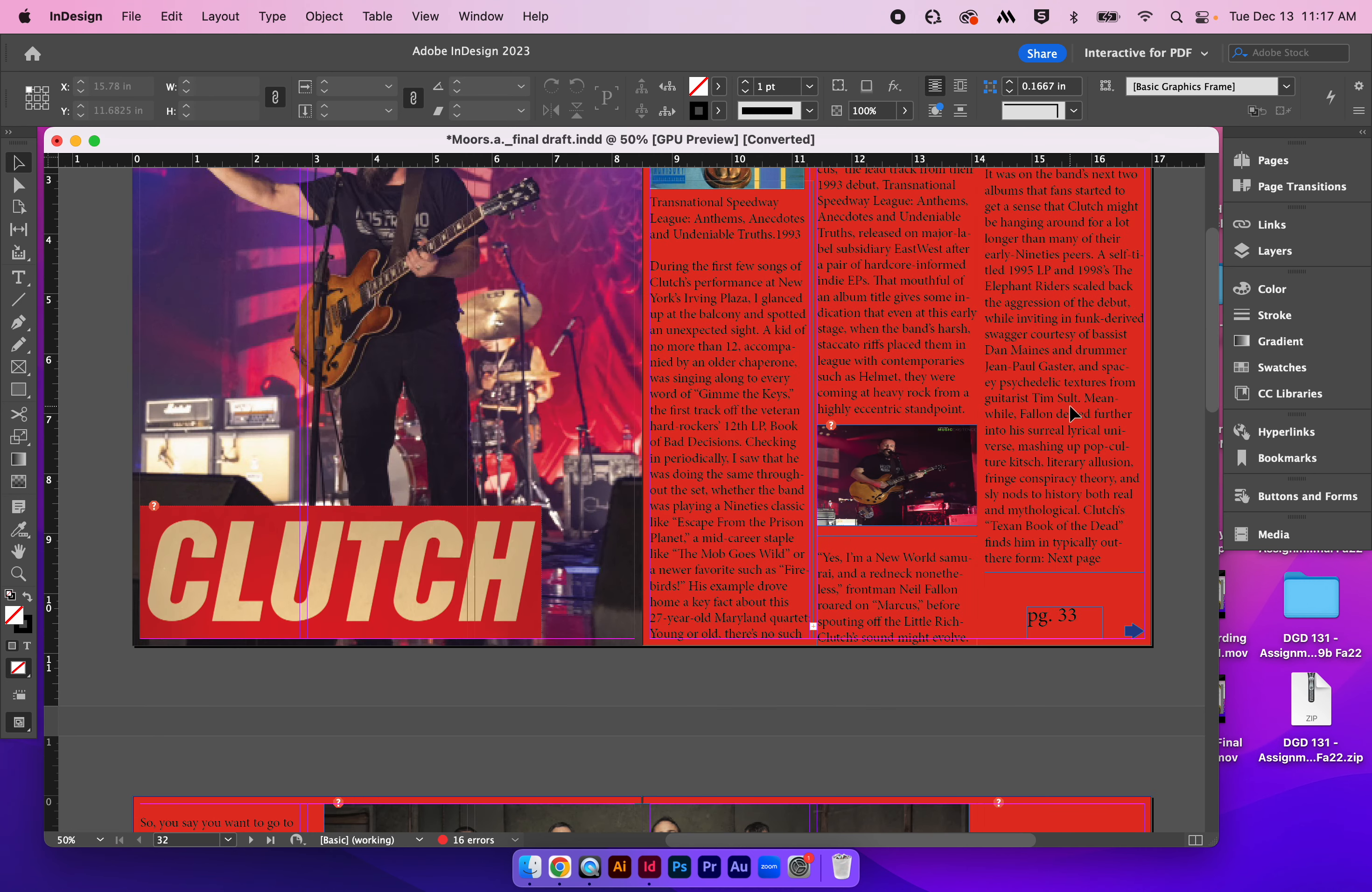
scroll(1069, 407, "up", 3)
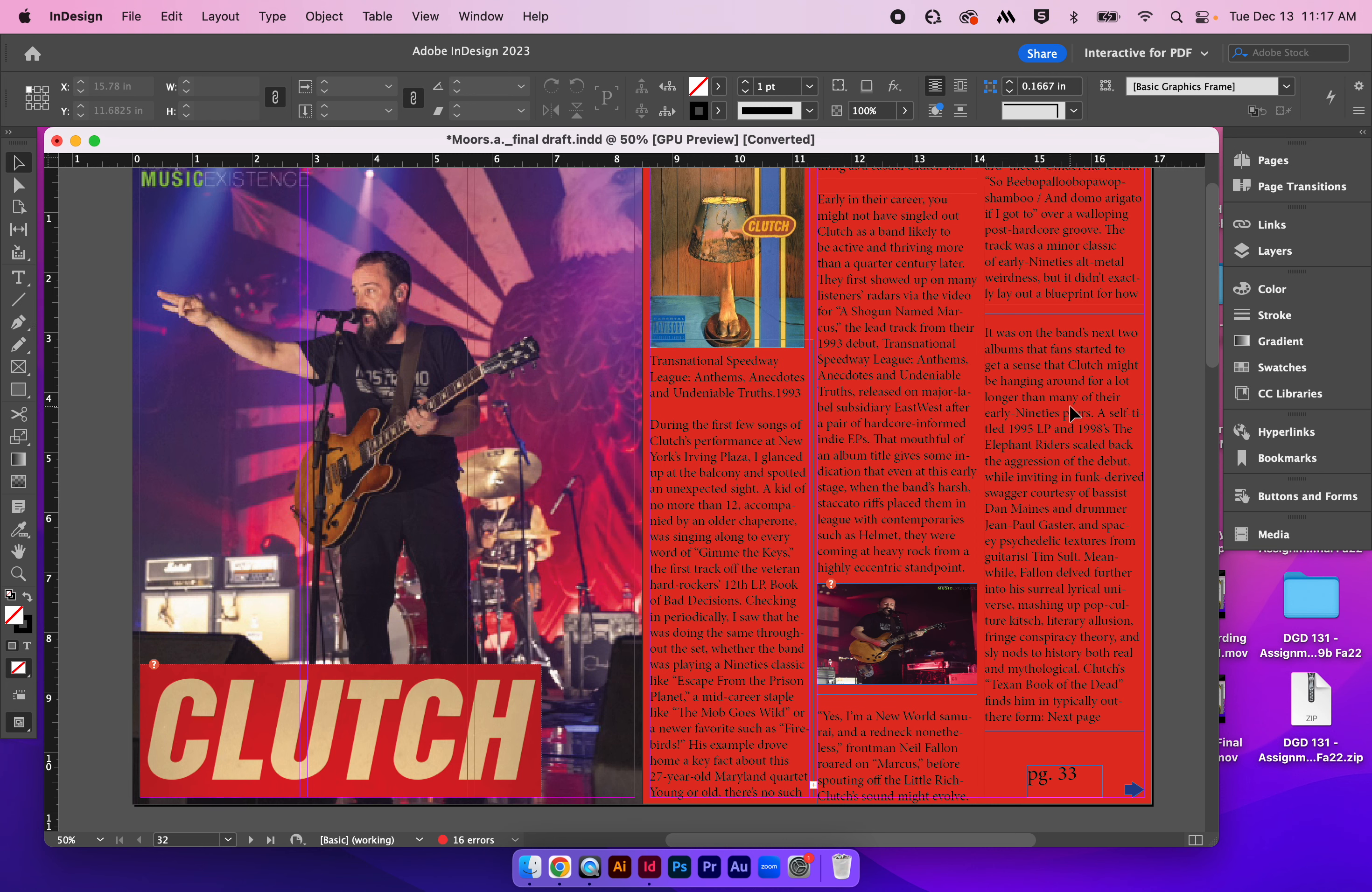
scroll(1070, 413, "up", 1)
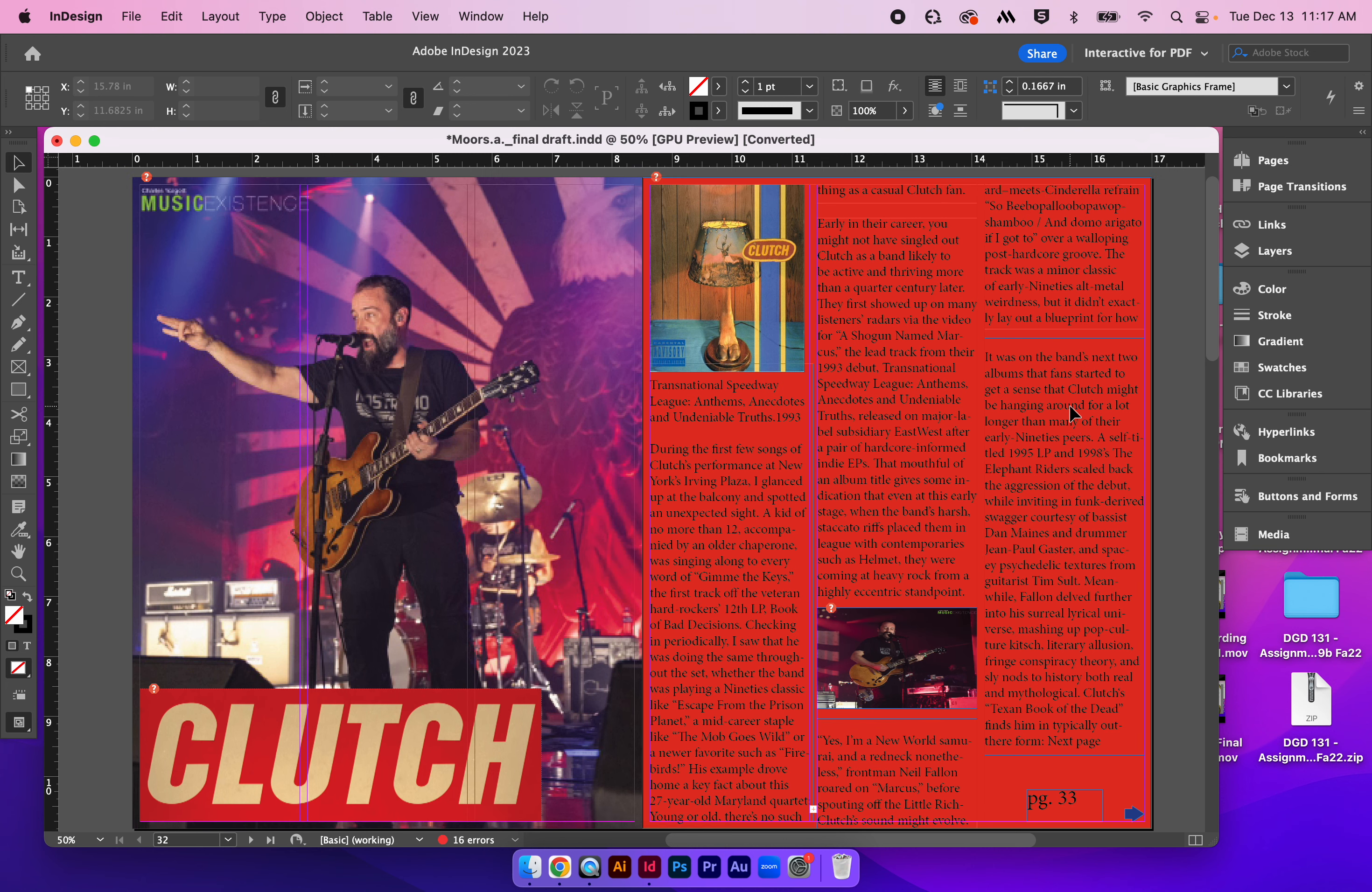
scroll(1166, 461, "down", 3)
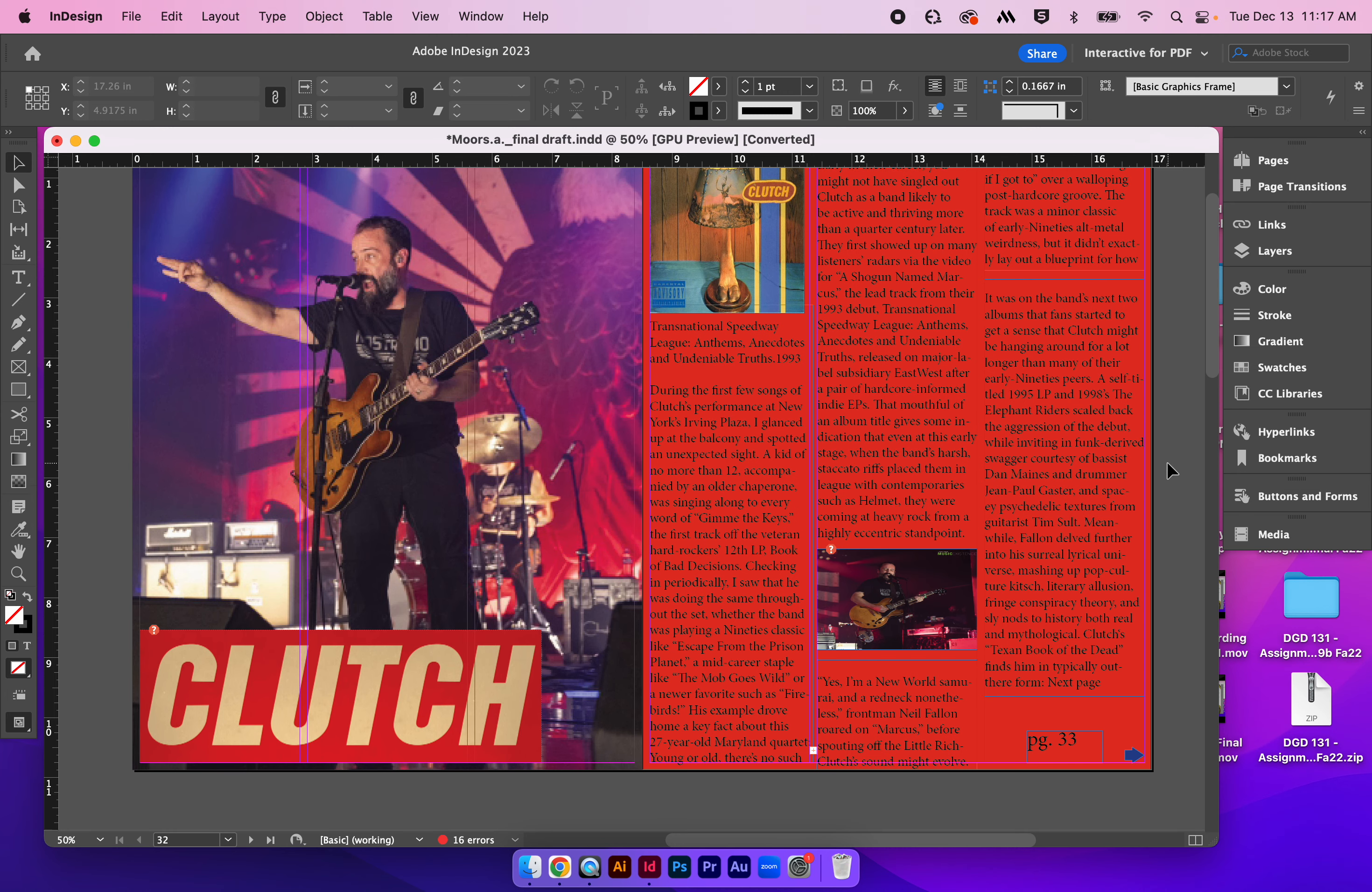
scroll(1166, 462, "down", 1)
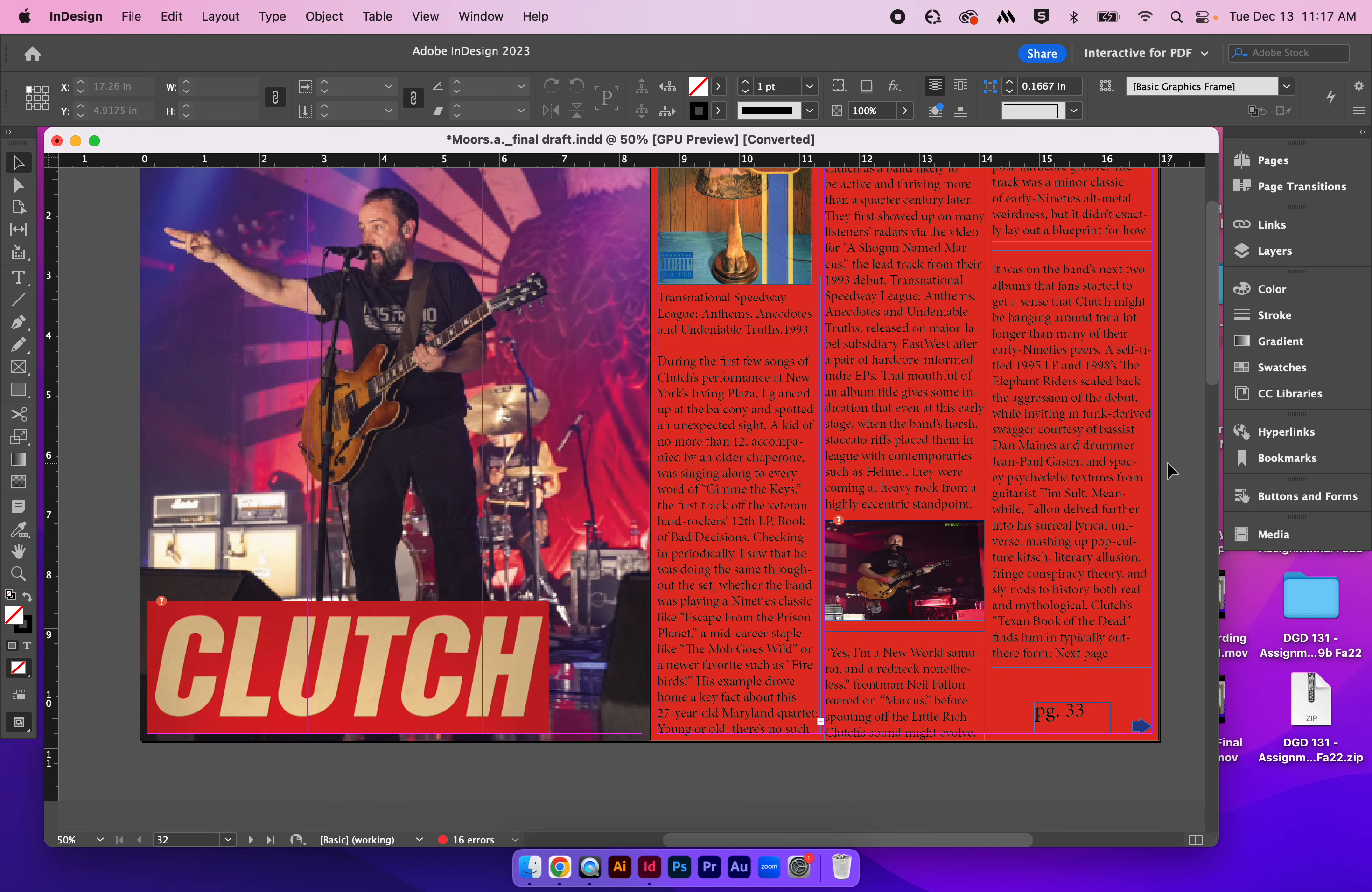
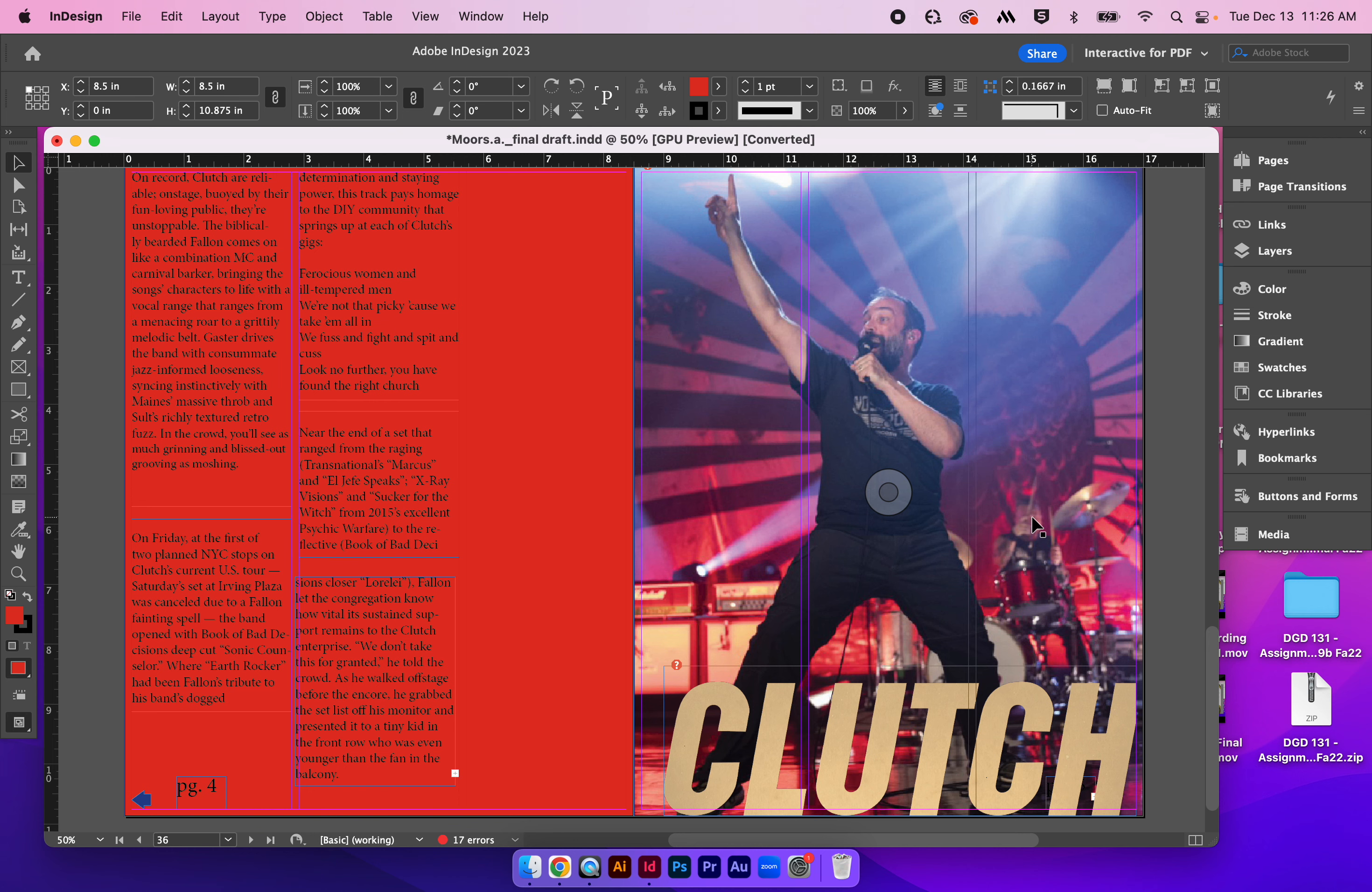
- Examine the overall layout of the article's spreads at 25% zoom, comparing the middle spread with the first and last
key("super+minus")
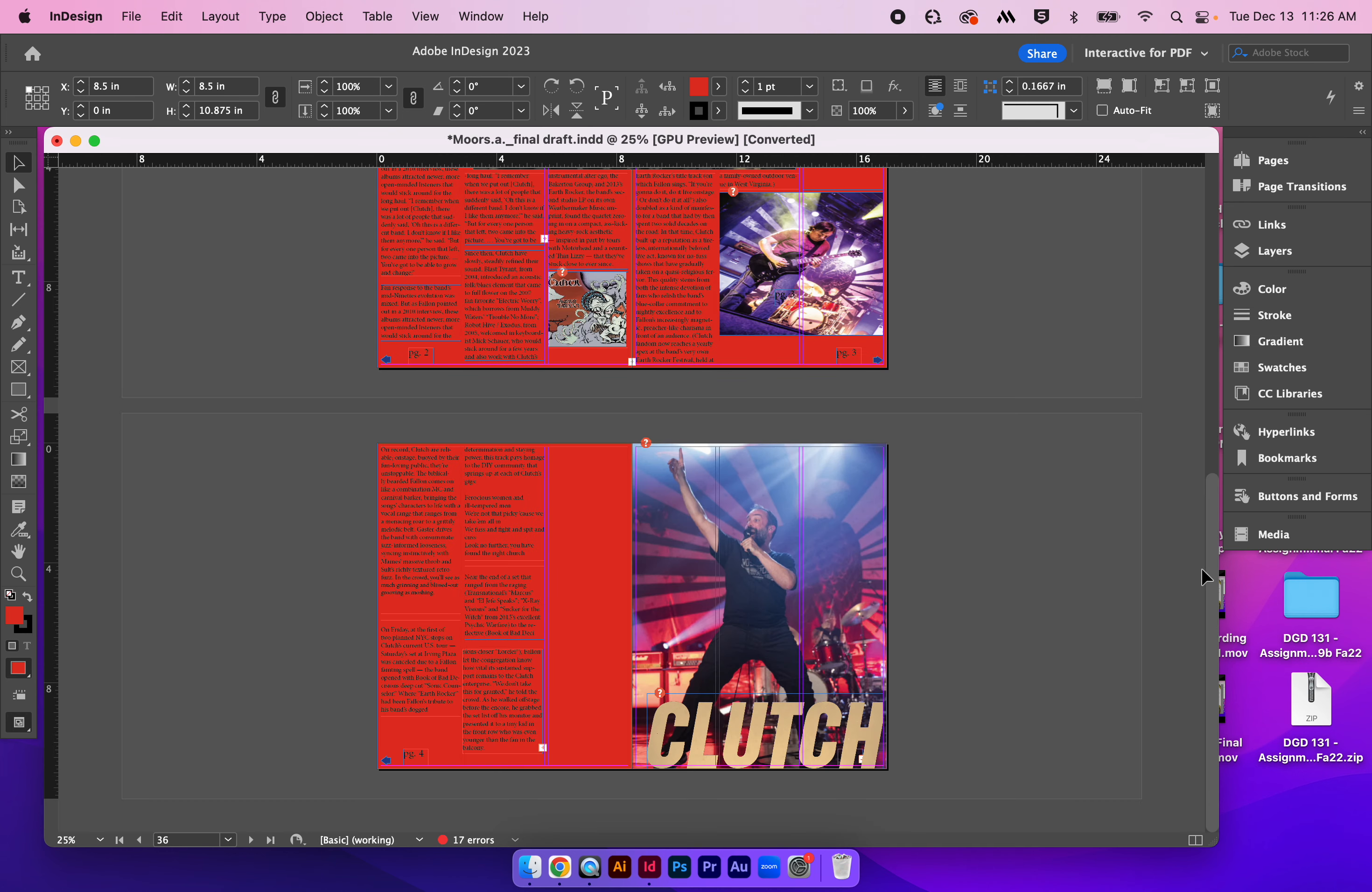
scroll(1188, 559, "up", 5)
scroll(1183, 553, "up", 2)
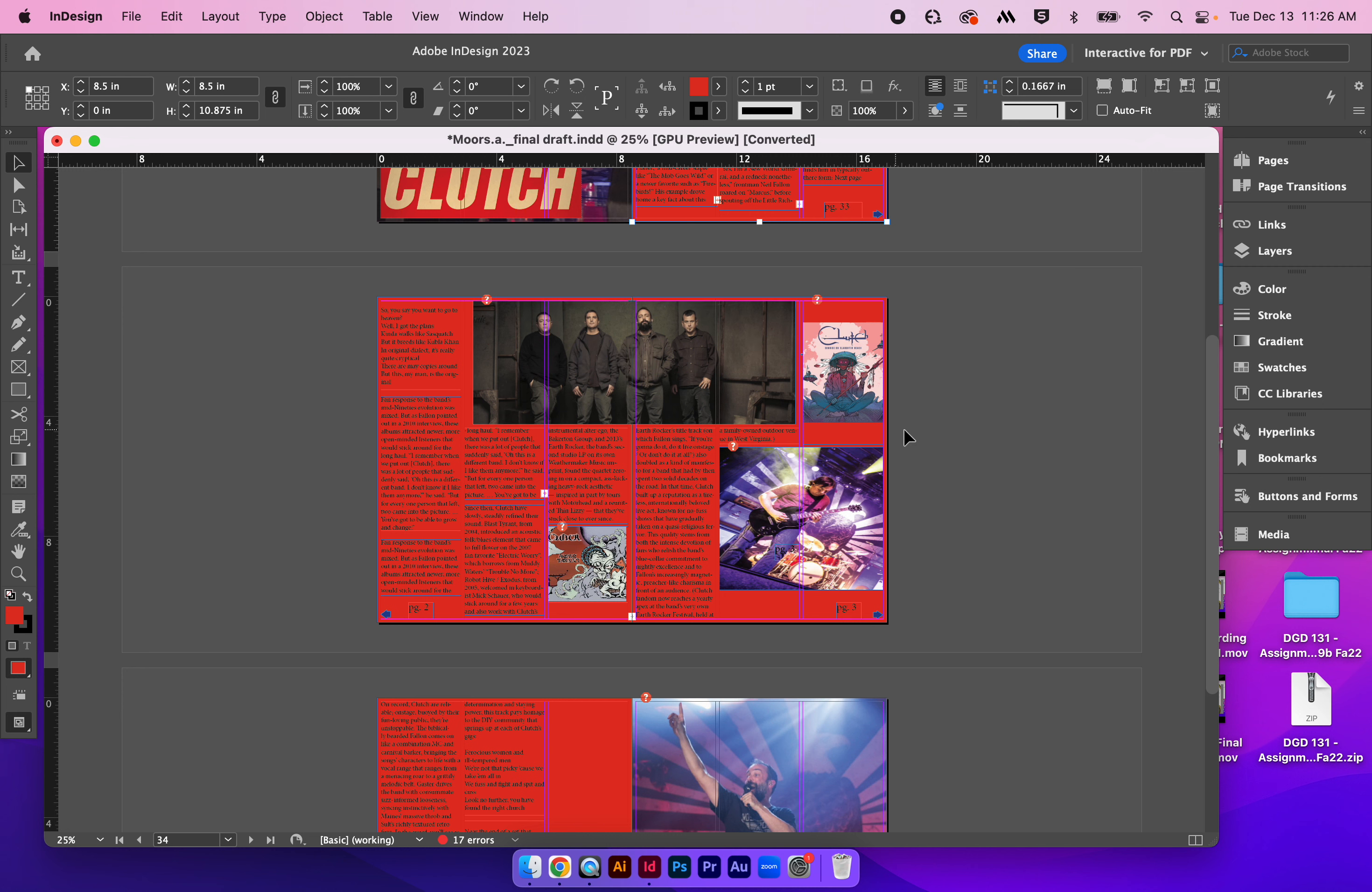
scroll(999, 510, "down", 2)
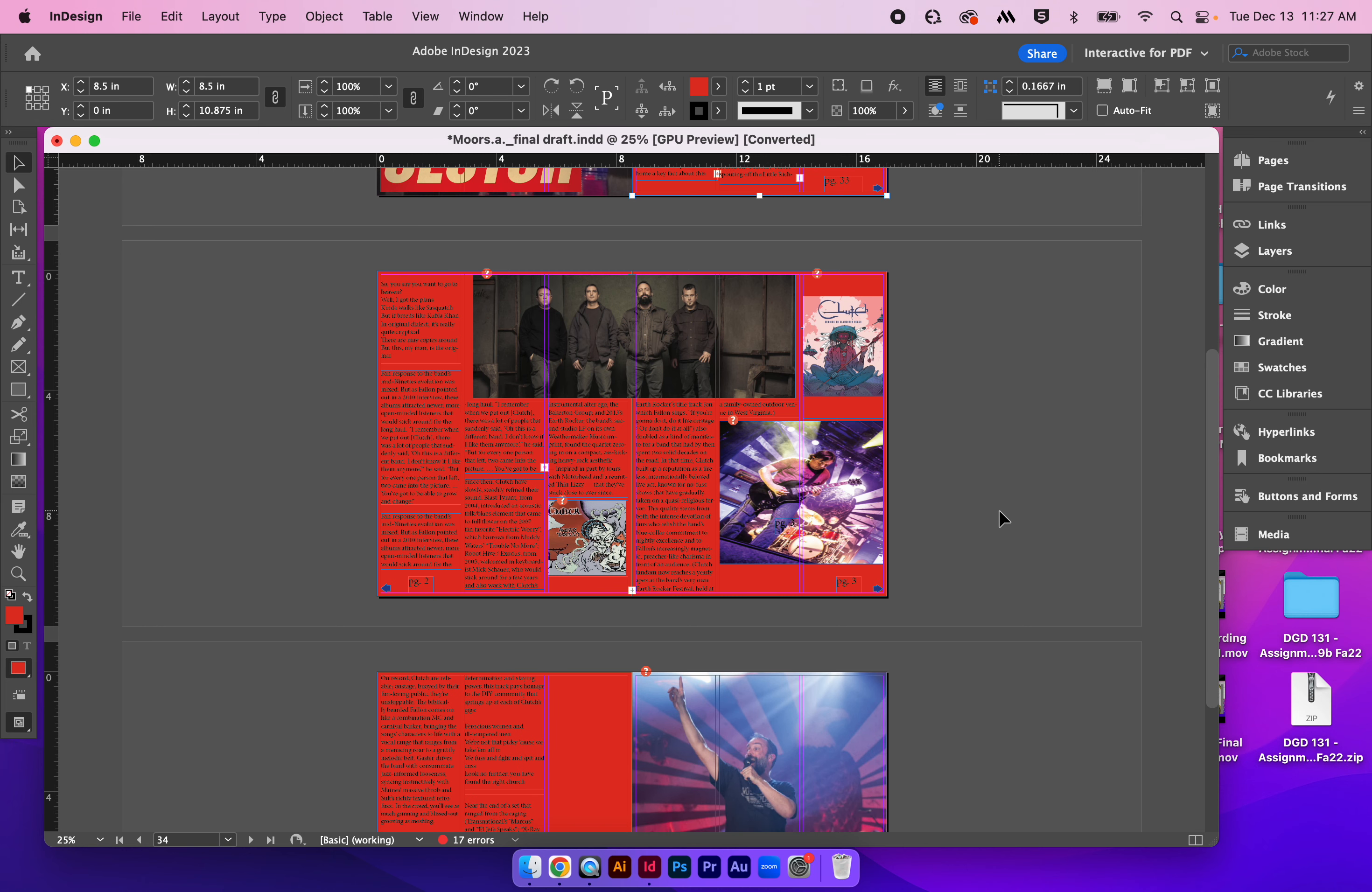
scroll(999, 509, "down", 3)
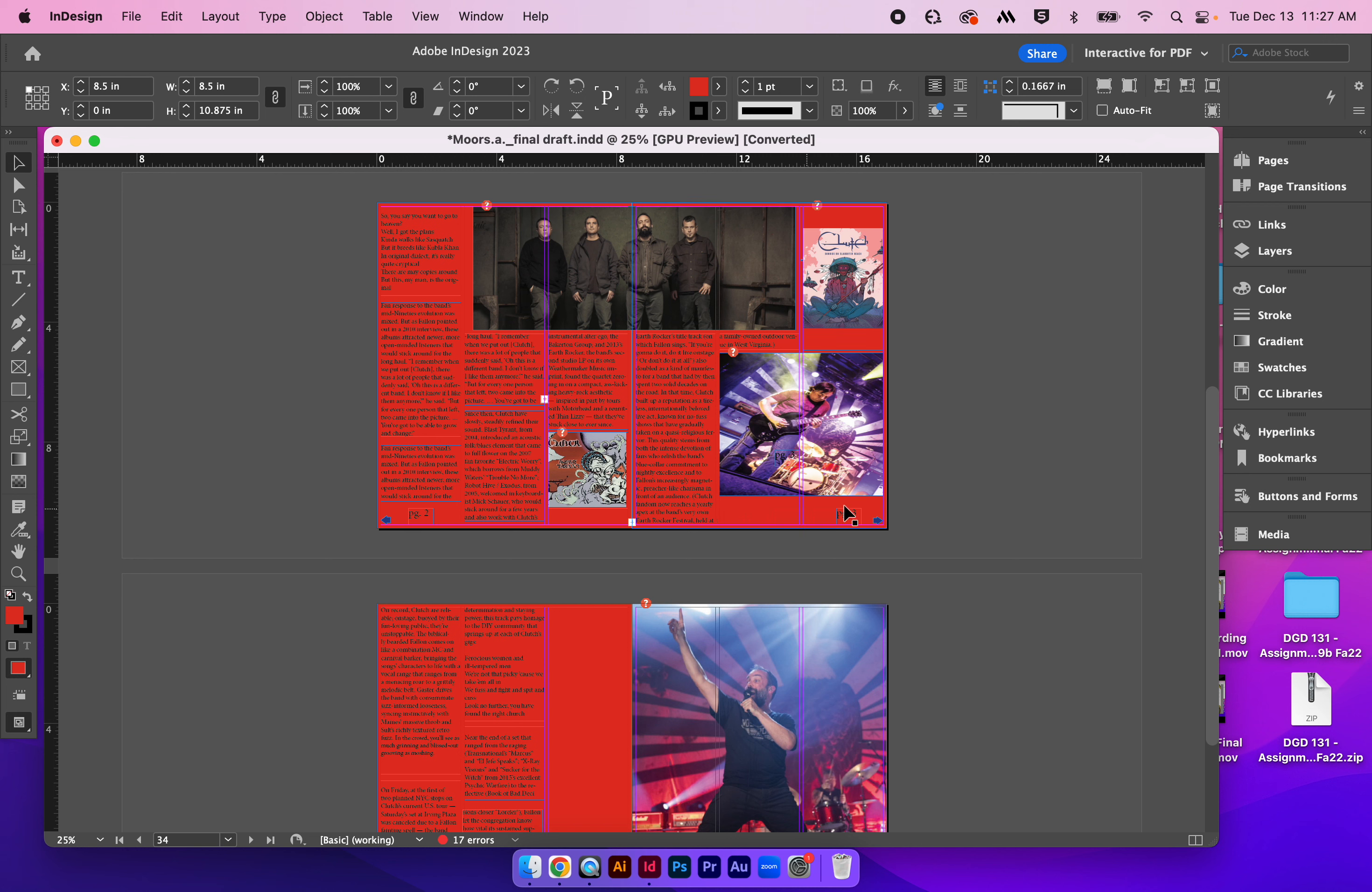
scroll(956, 452, "up", 3)
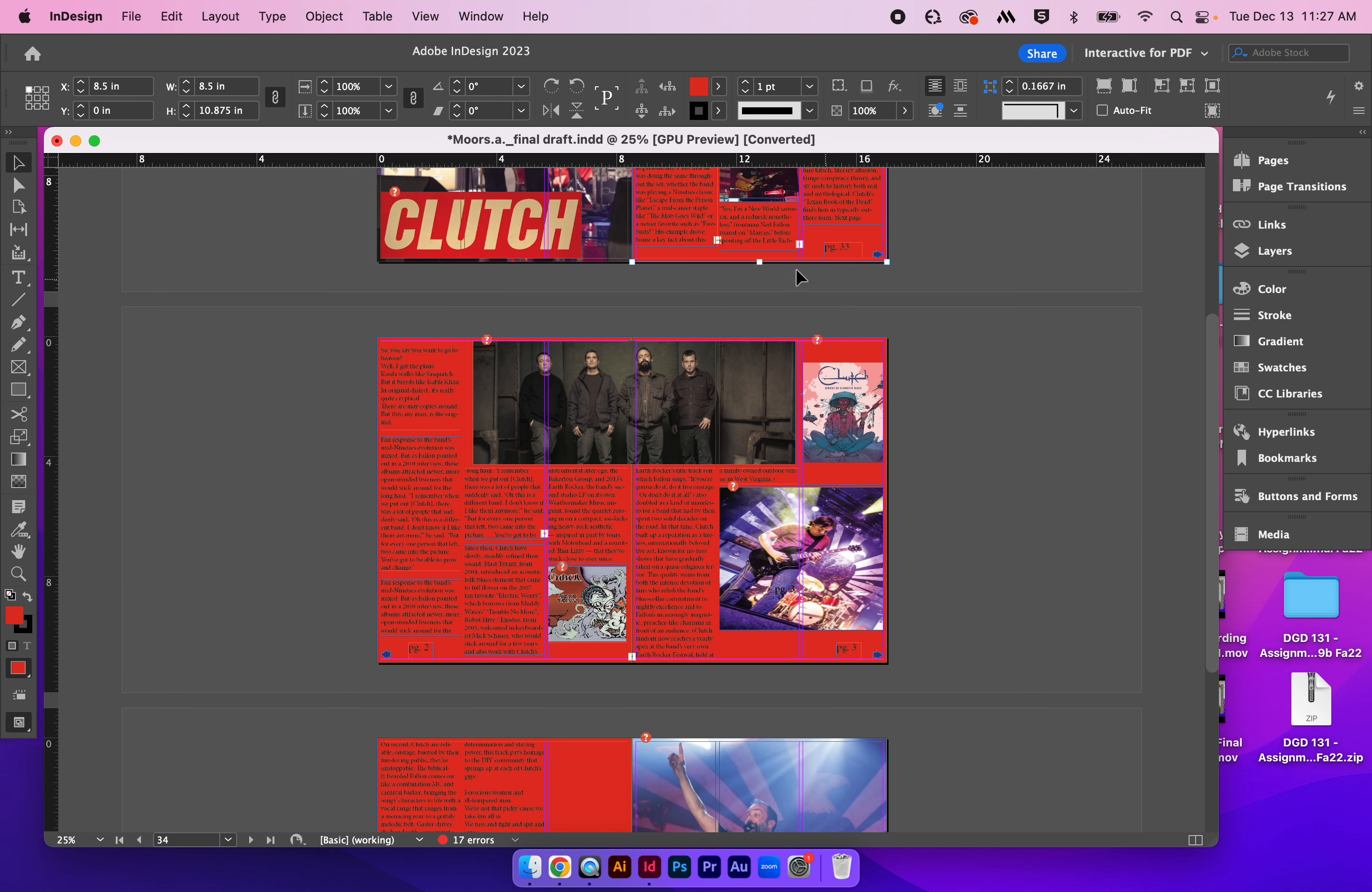
scroll(1004, 494, "down", 2)
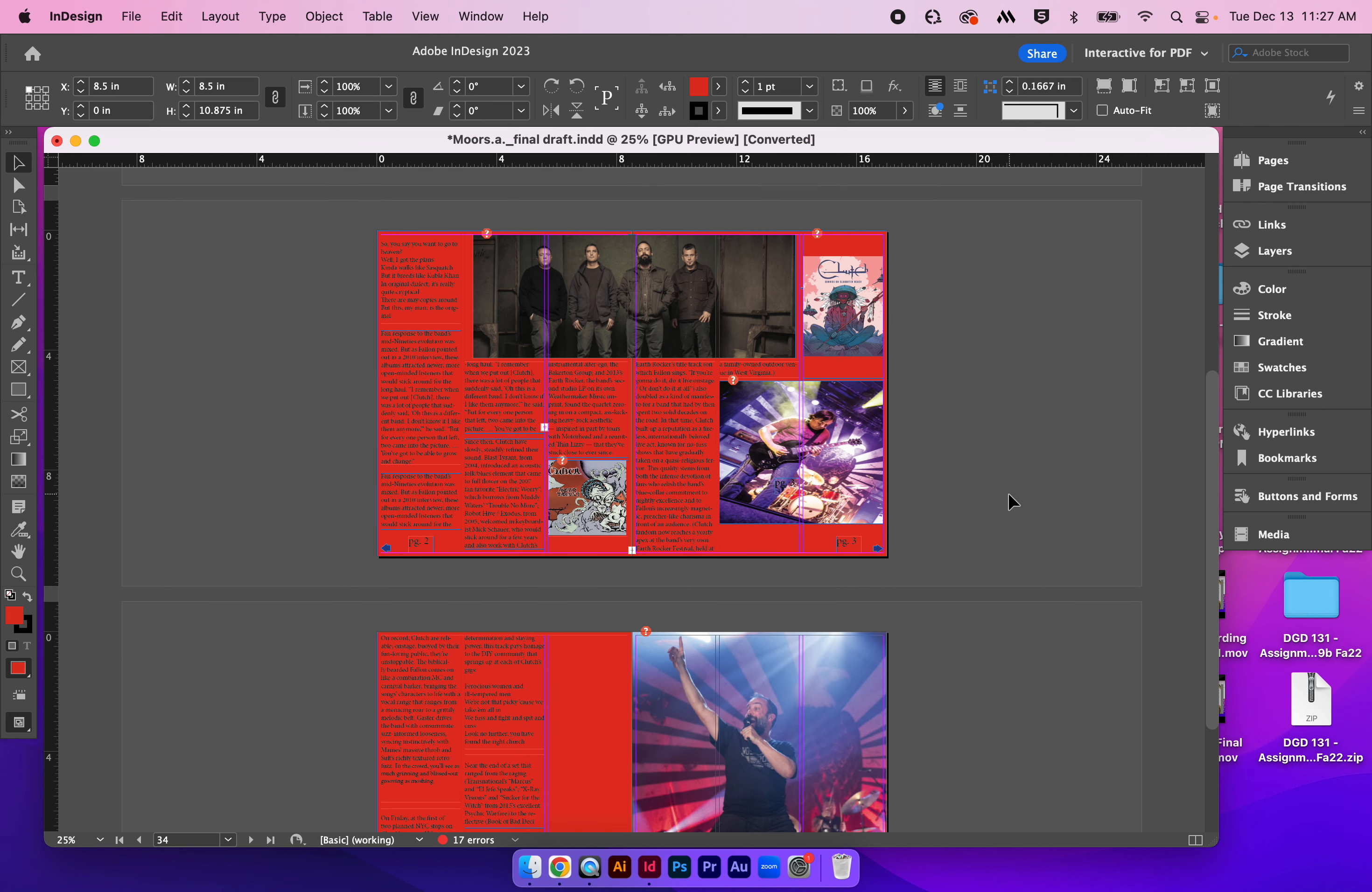
scroll(1009, 492, "down", 1)
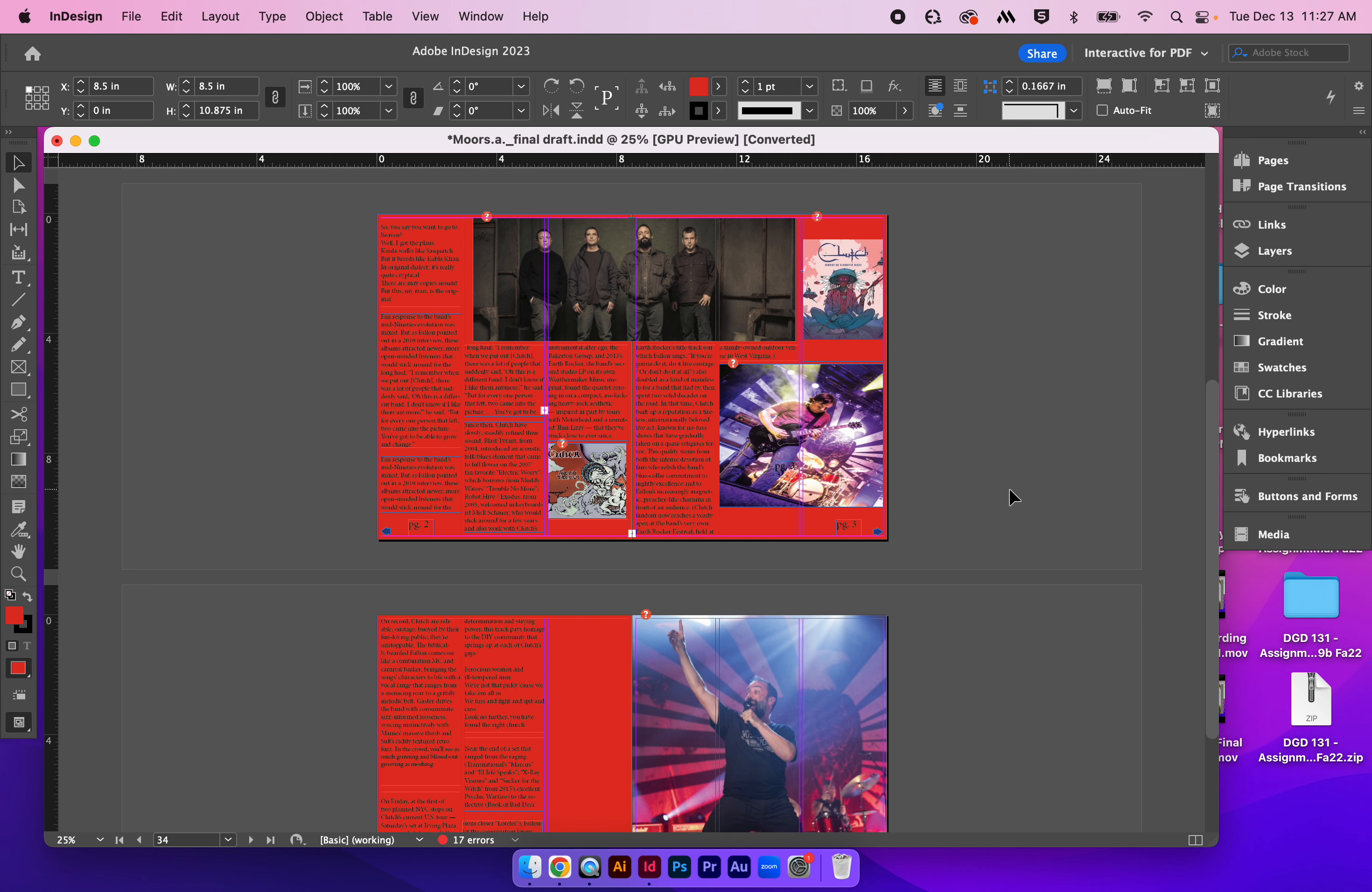
scroll(1012, 496, "down", 3)
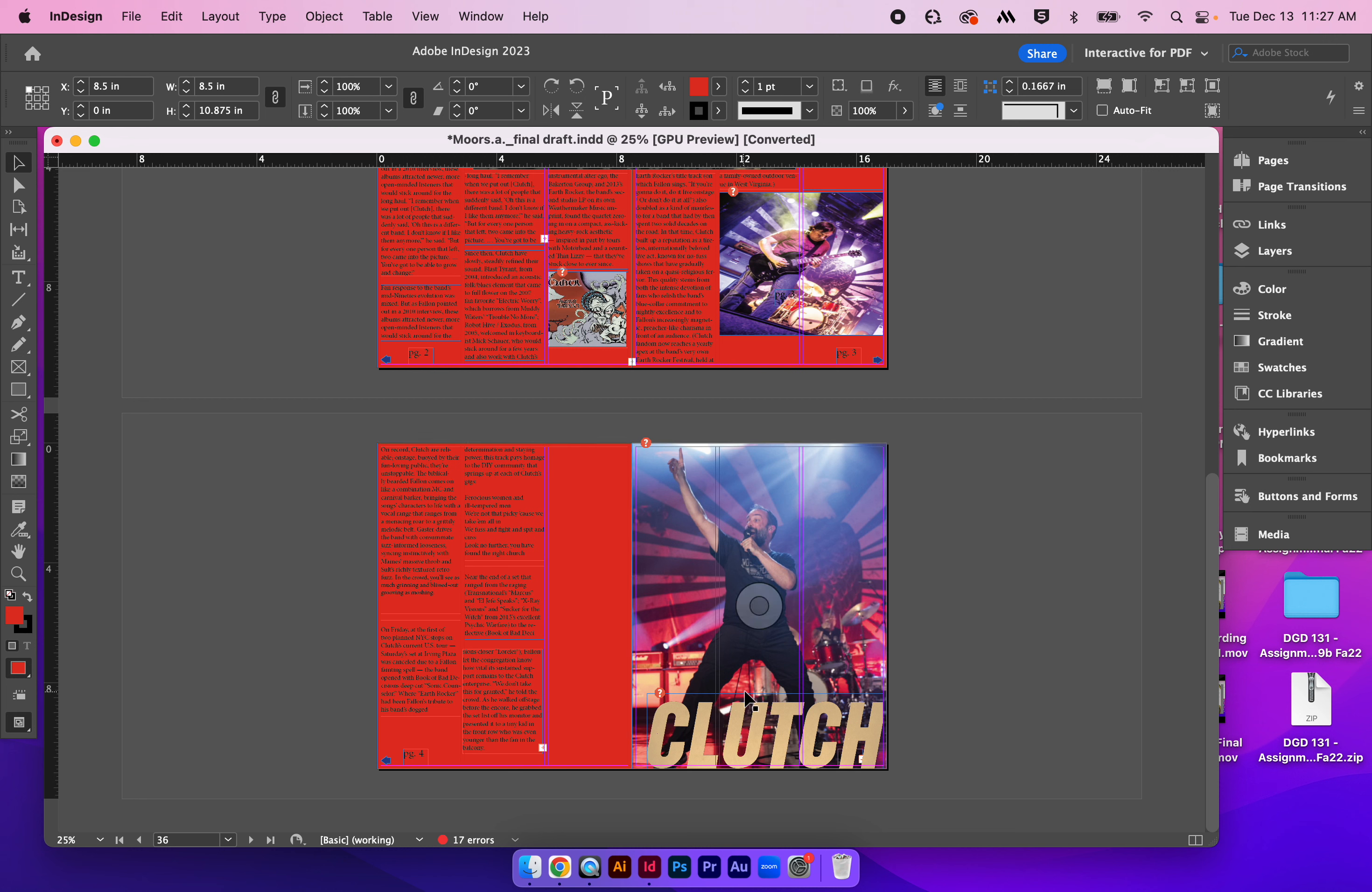
- Enlarge the CLUTCH title frame on the last spread across both pages to about 14.31 × 3.34 in and fill it proportionally
left_click(742, 747)
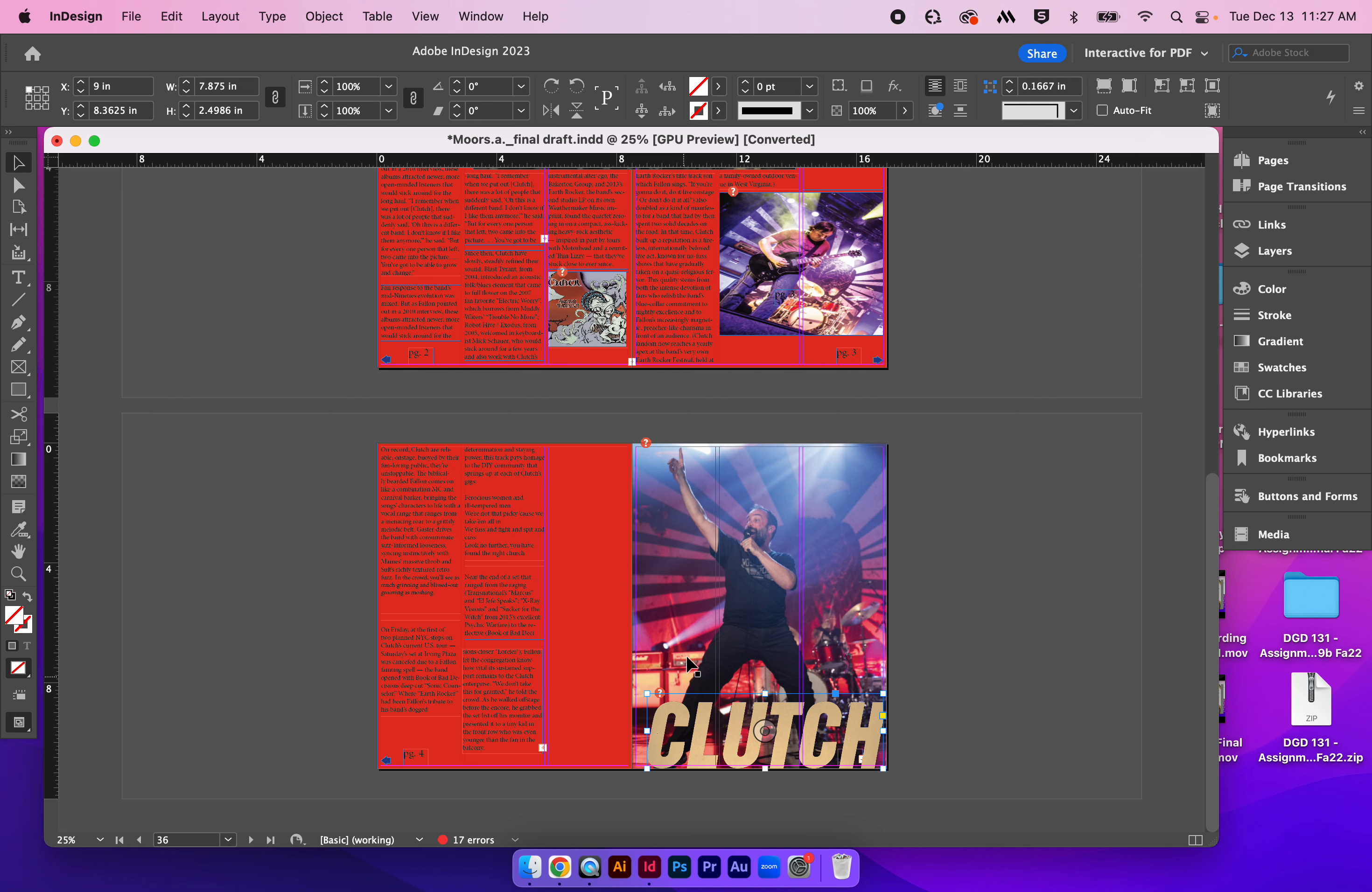
scroll(753, 463, "up", 4)
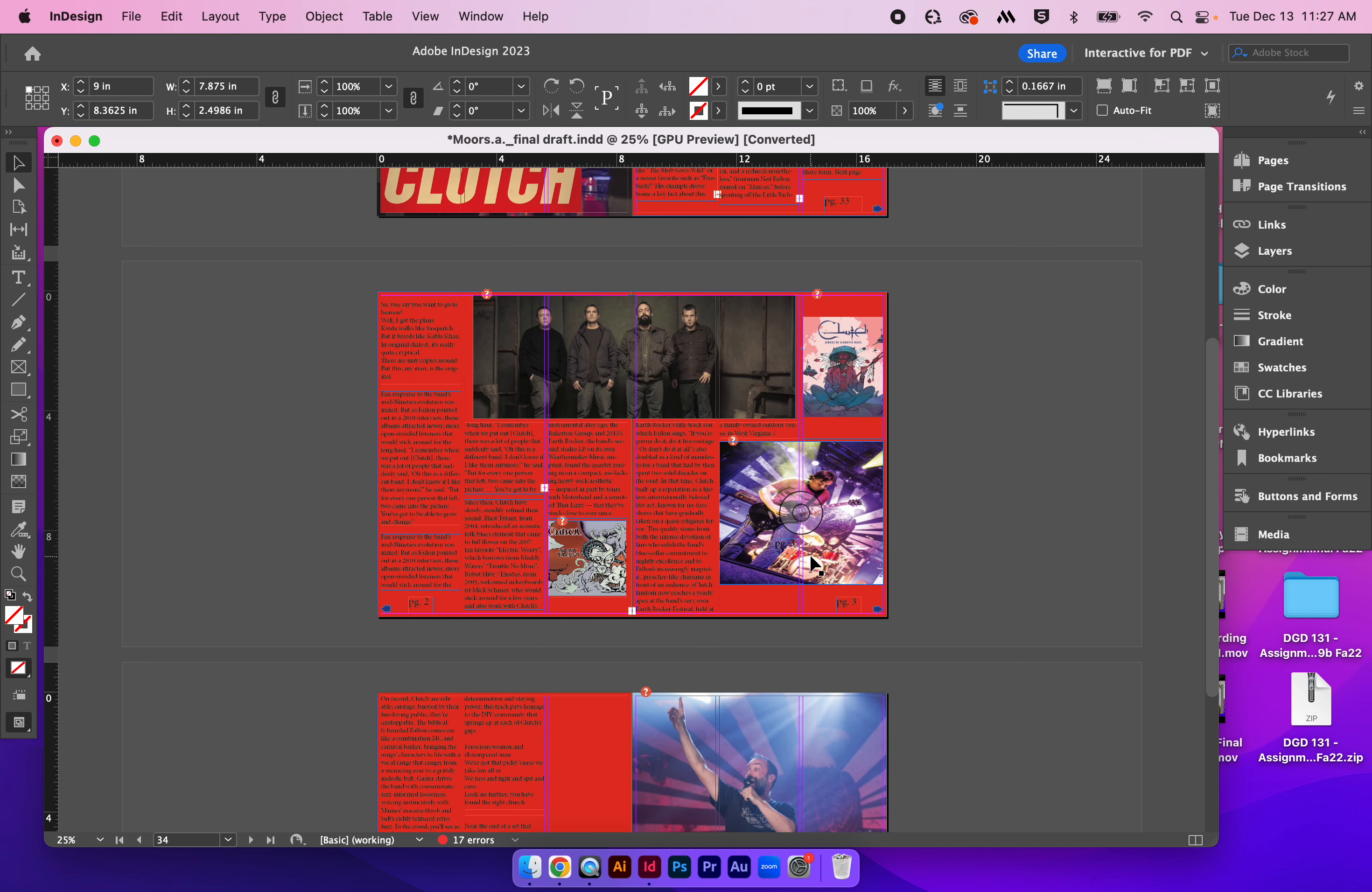
scroll(810, 554, "down", 4)
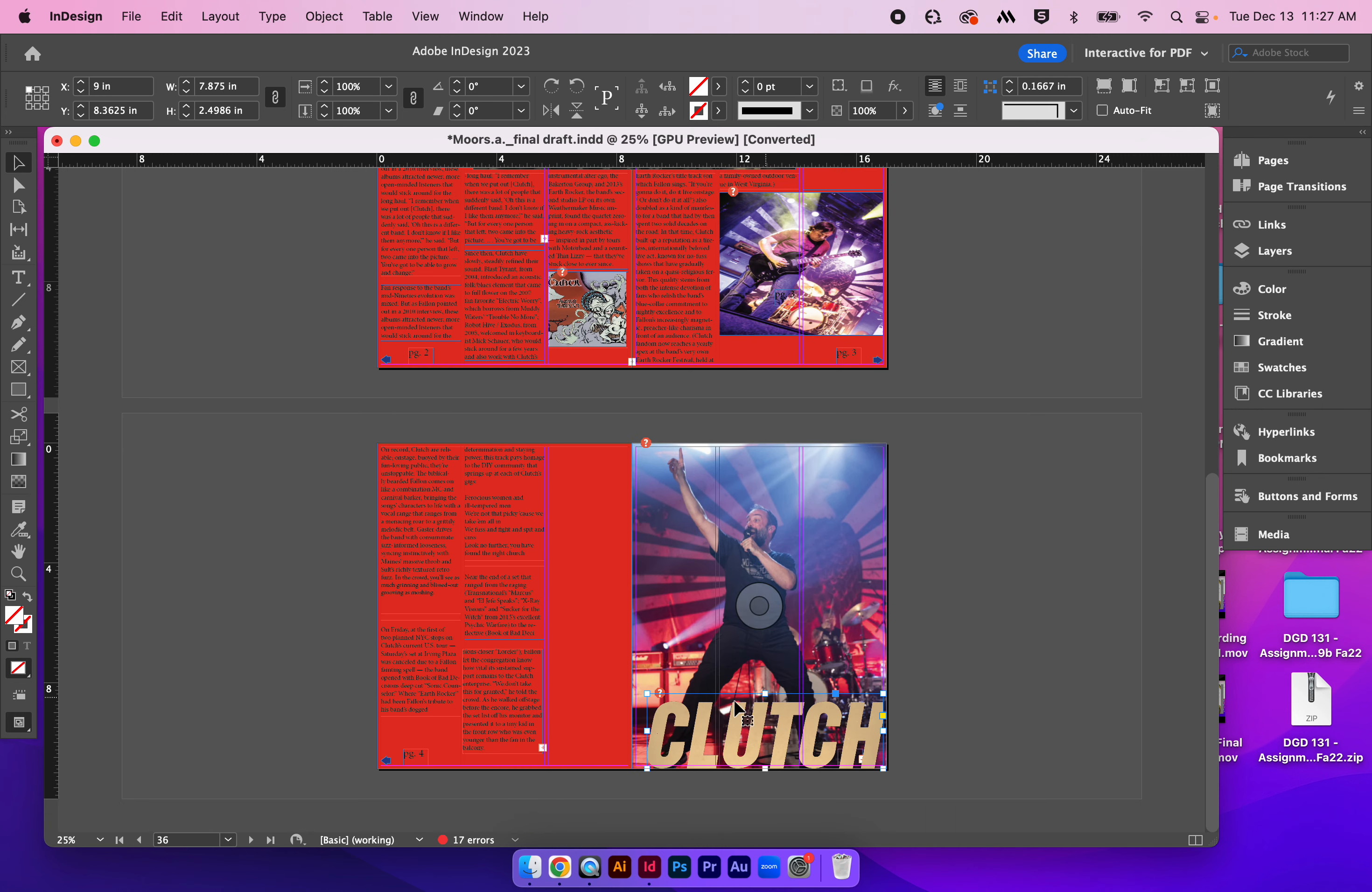
left_click_drag(647, 693, 454, 668)
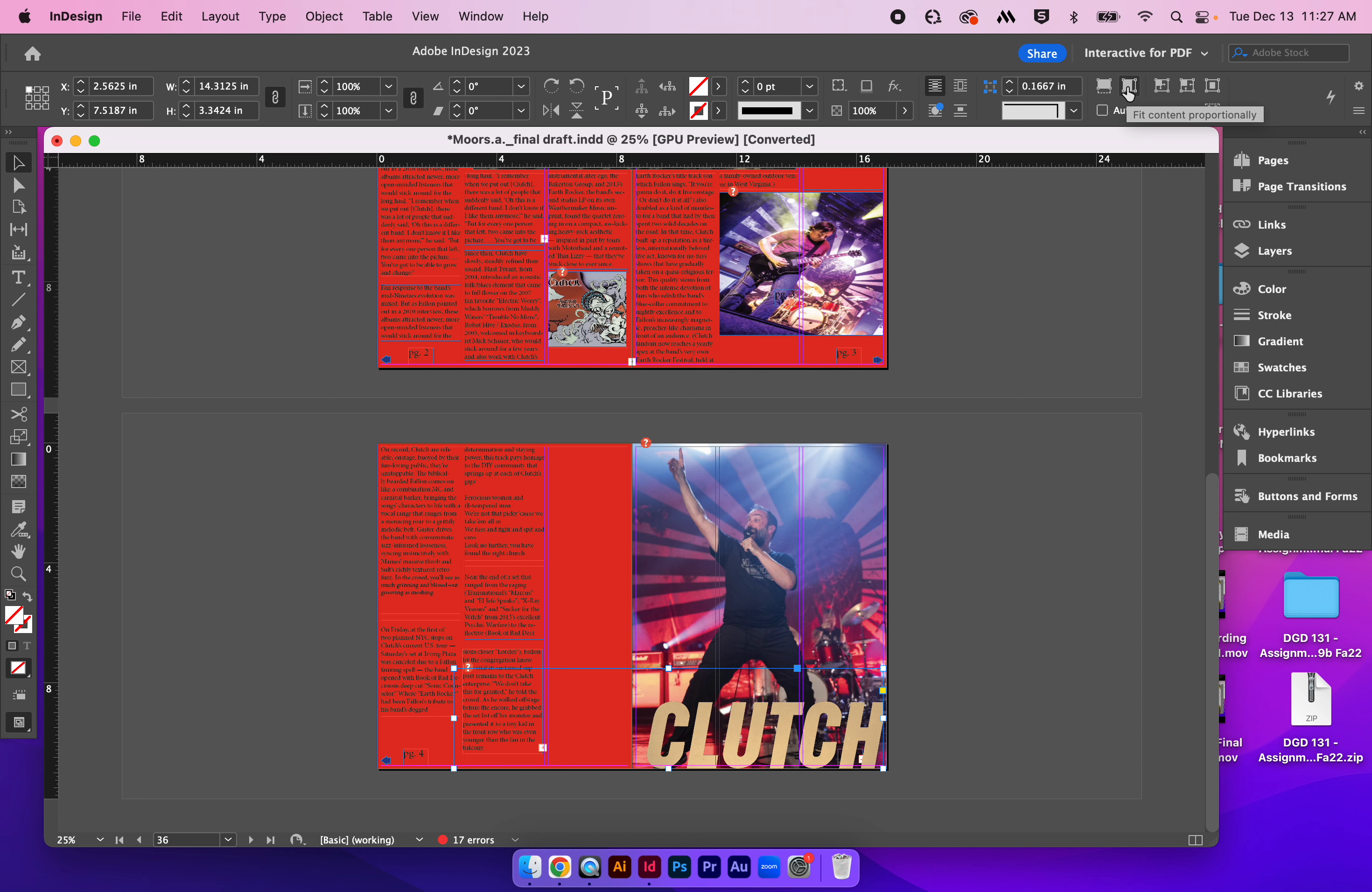
left_click(1105, 87)
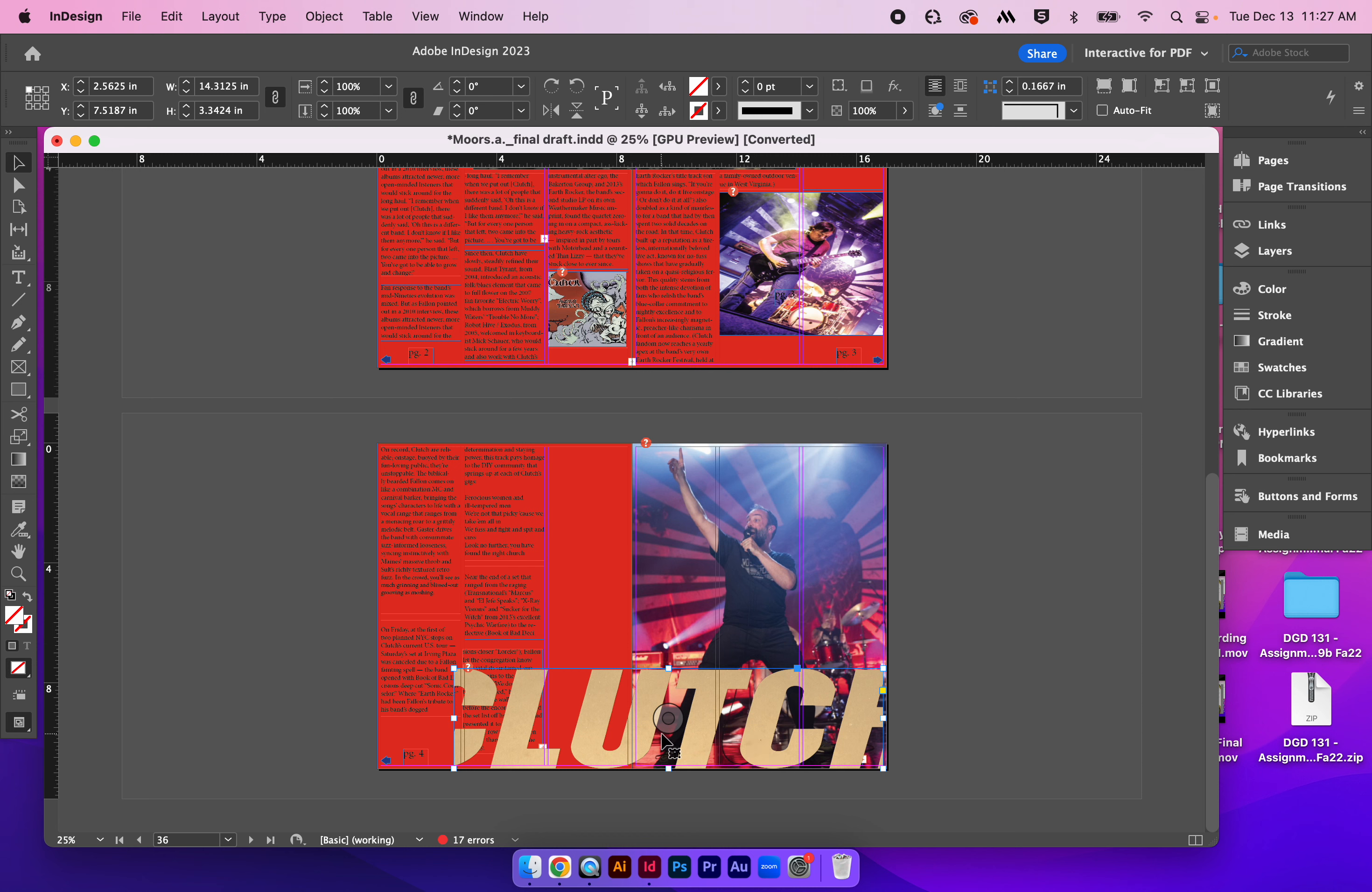
- Scale the CLUTCH title image down inside its frame to about 43.8% and reposition it so the whole word fits
left_click(668, 718)
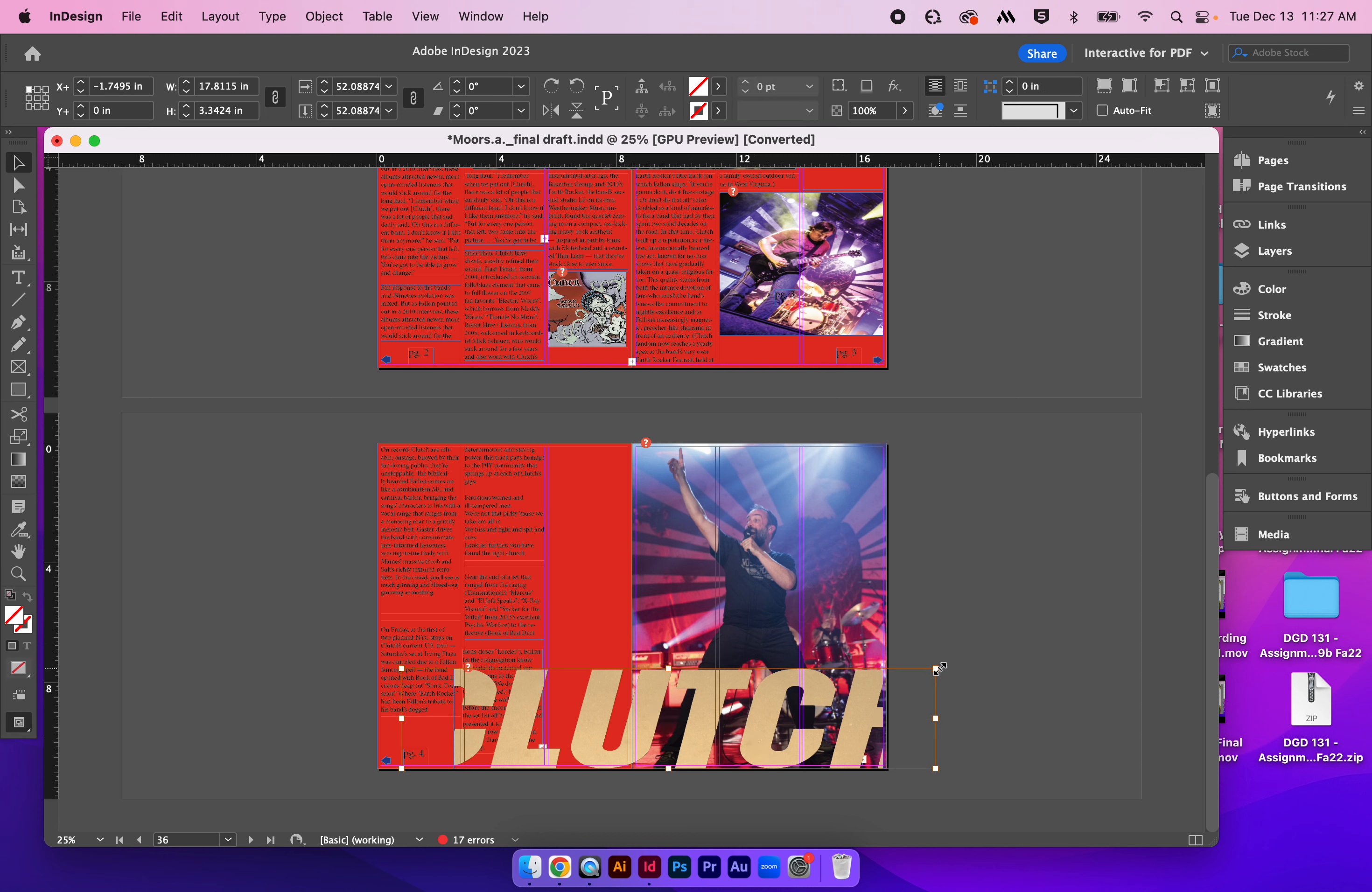
left_click_drag(935, 669, 851, 707)
left_click(852, 707)
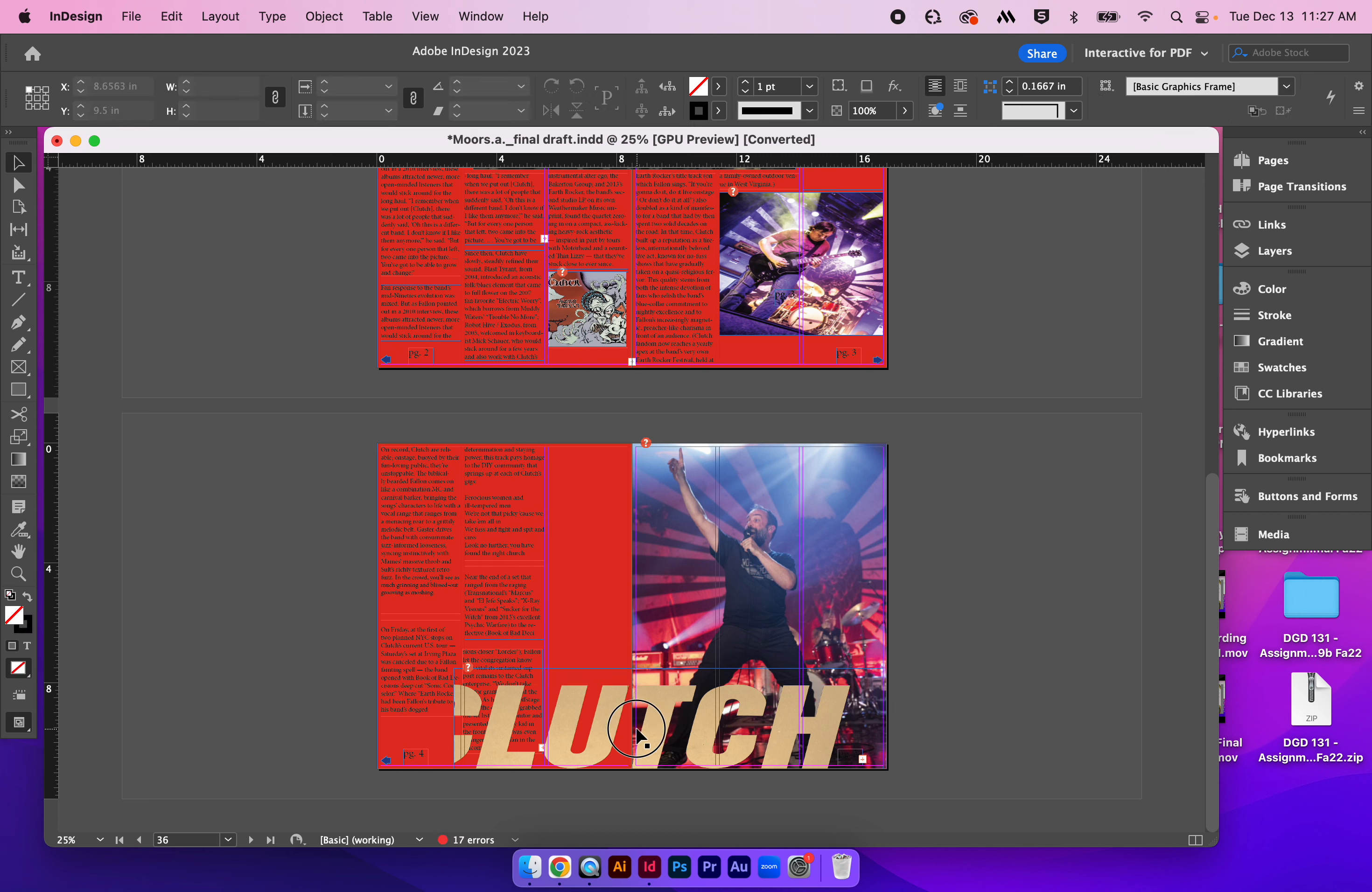
left_click(686, 727)
left_click_drag(674, 719, 716, 708)
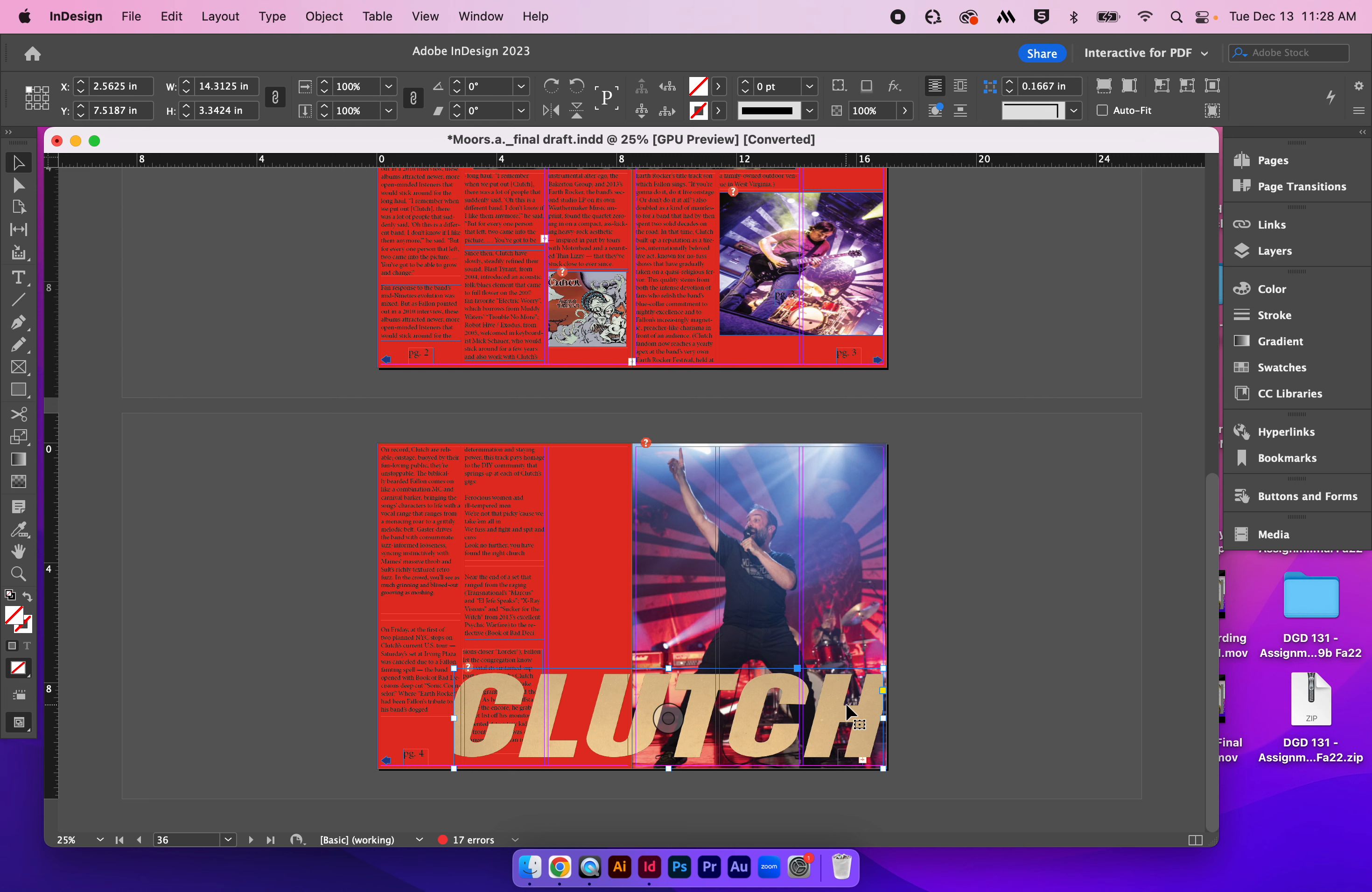
key("super+equal")
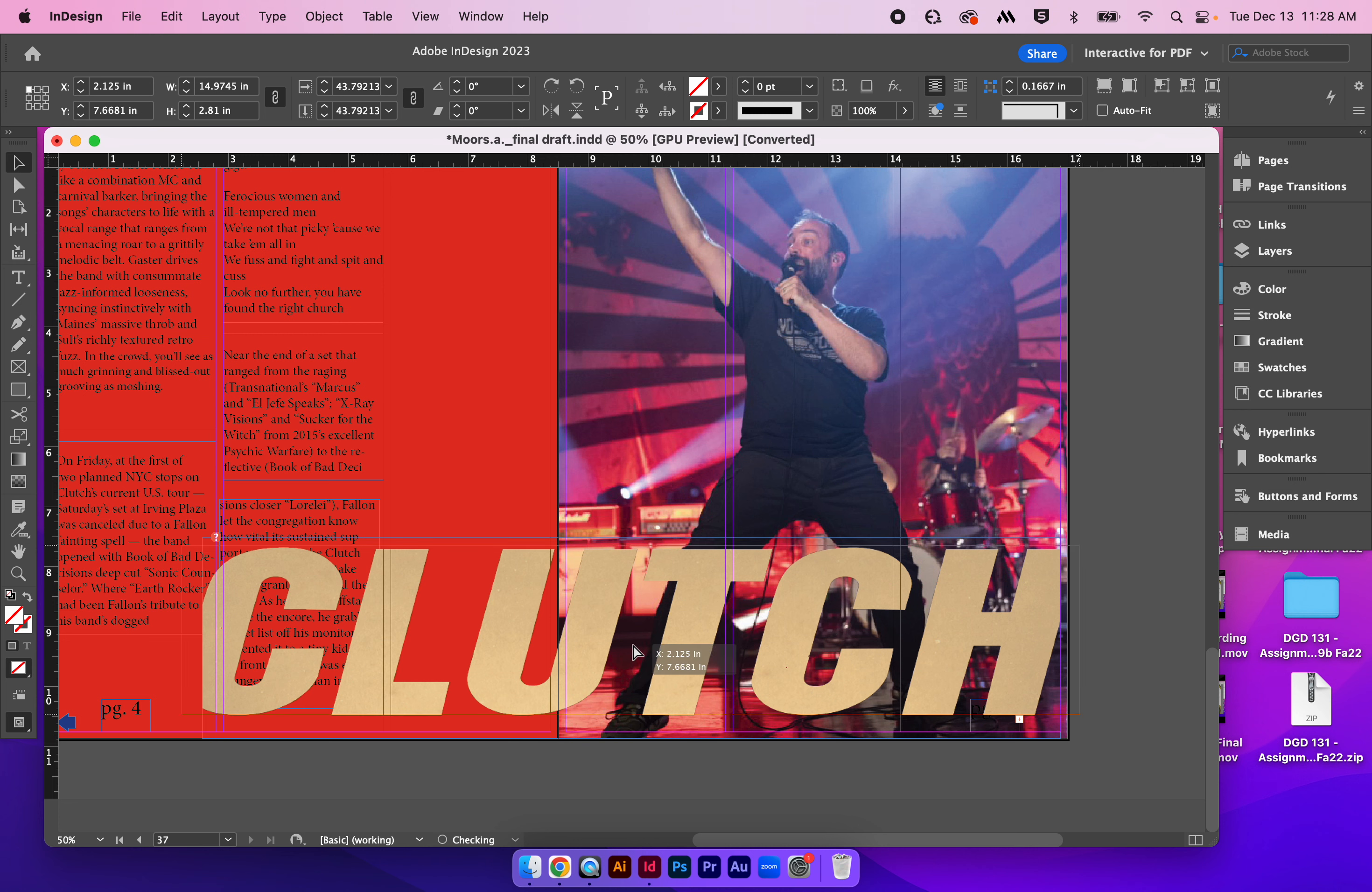
left_click_drag(637, 646, 625, 645)
- Resize the CLUTCH title frame to about 14.08 × 3.31 in and fit its content proportionally
mouse_move(202, 540)
left_mouse_down()
mouse_move(250, 561)
mouse_move(206, 538)
left_mouse_up()
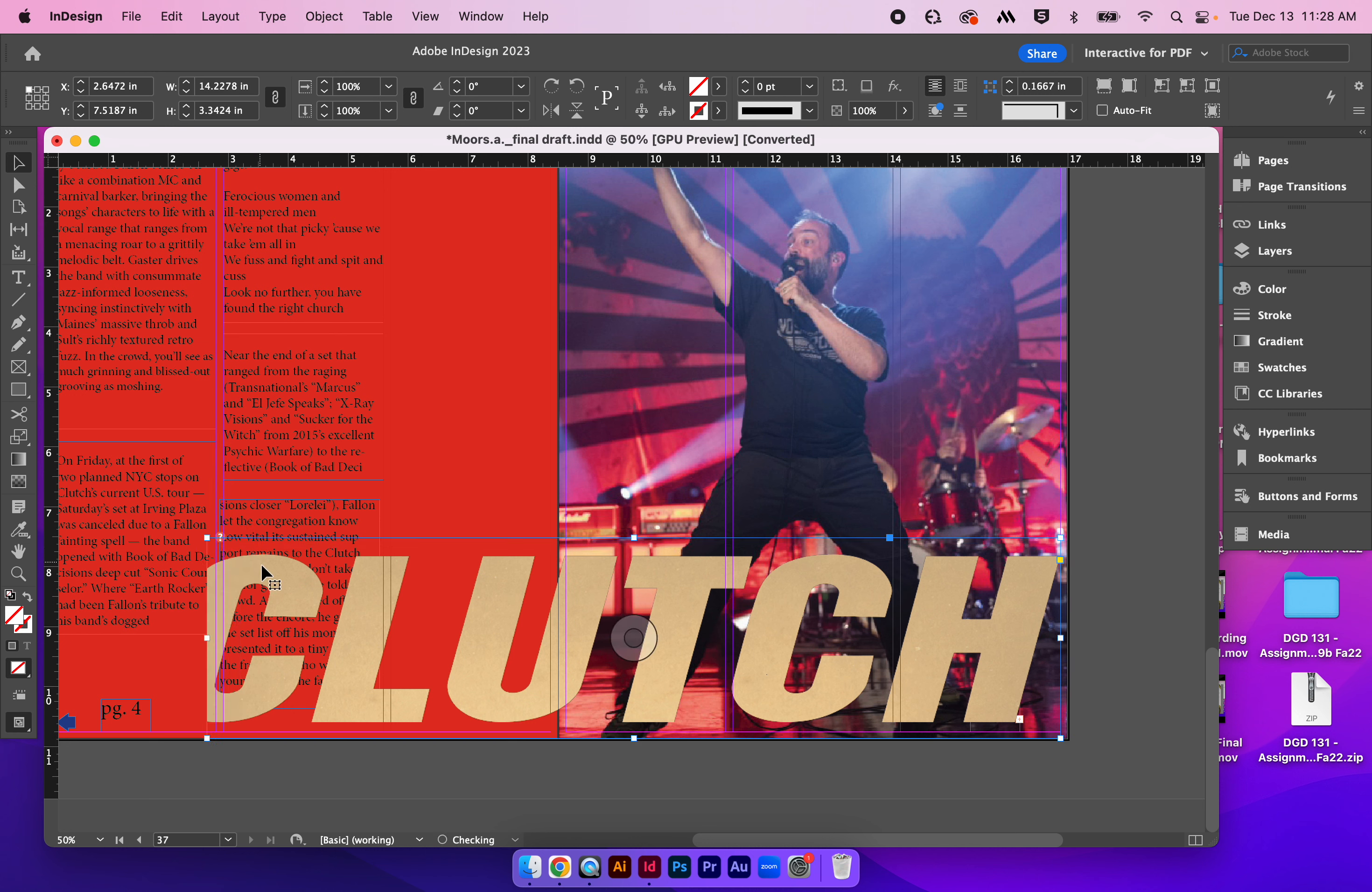
left_click_drag(206, 537, 216, 540)
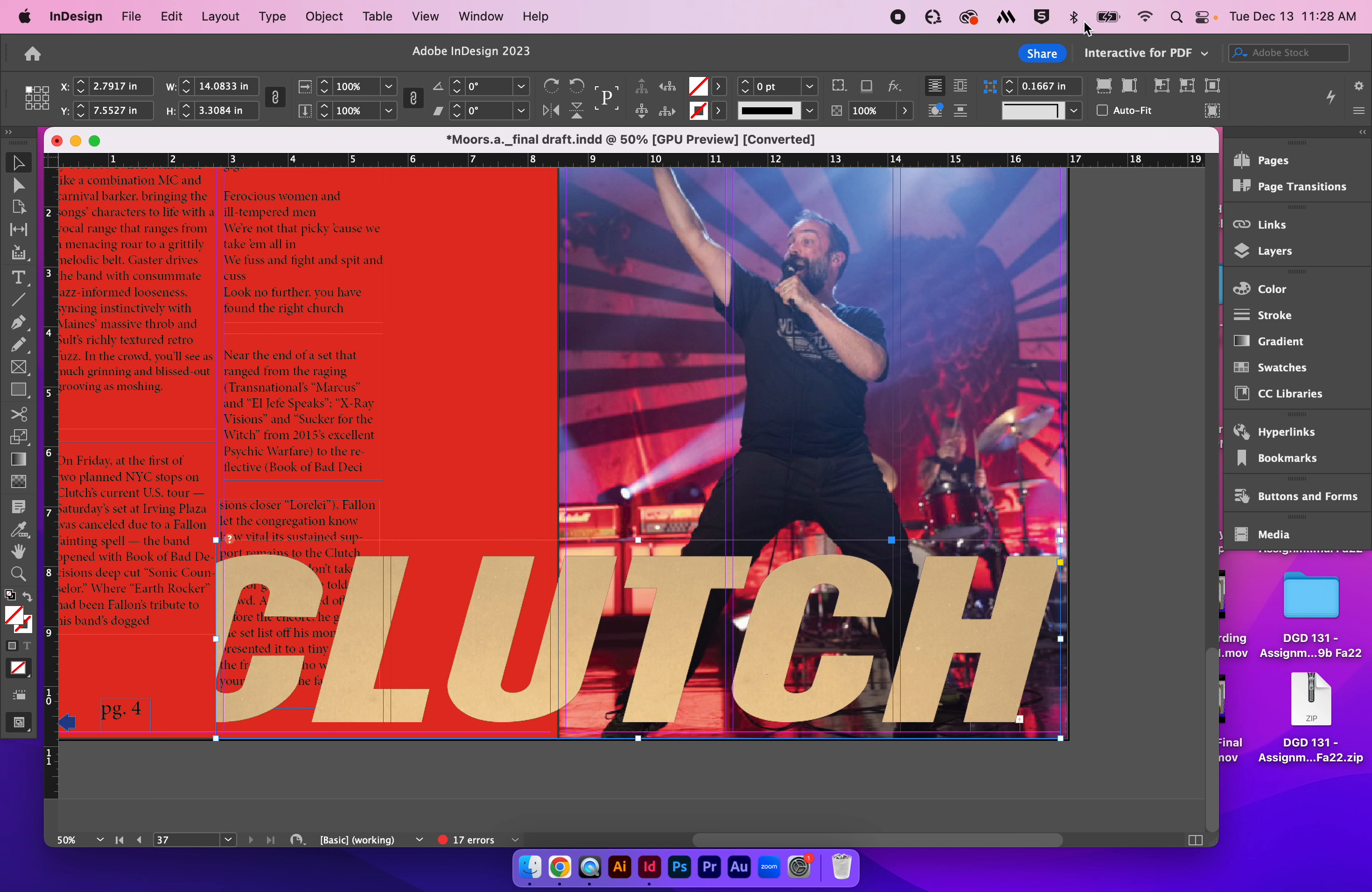
left_click(1103, 86)
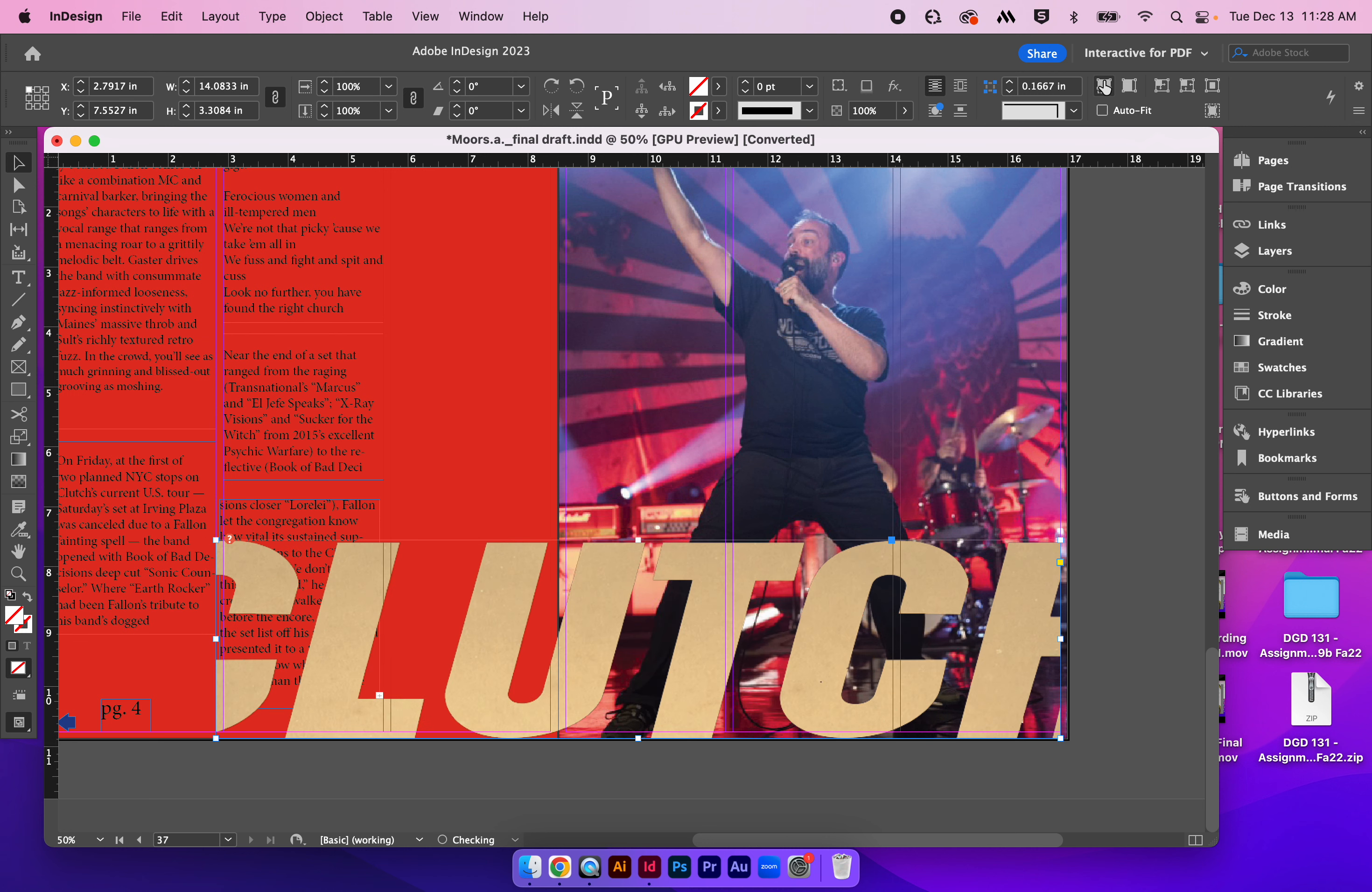
left_click(1129, 86)
left_click(1108, 545)
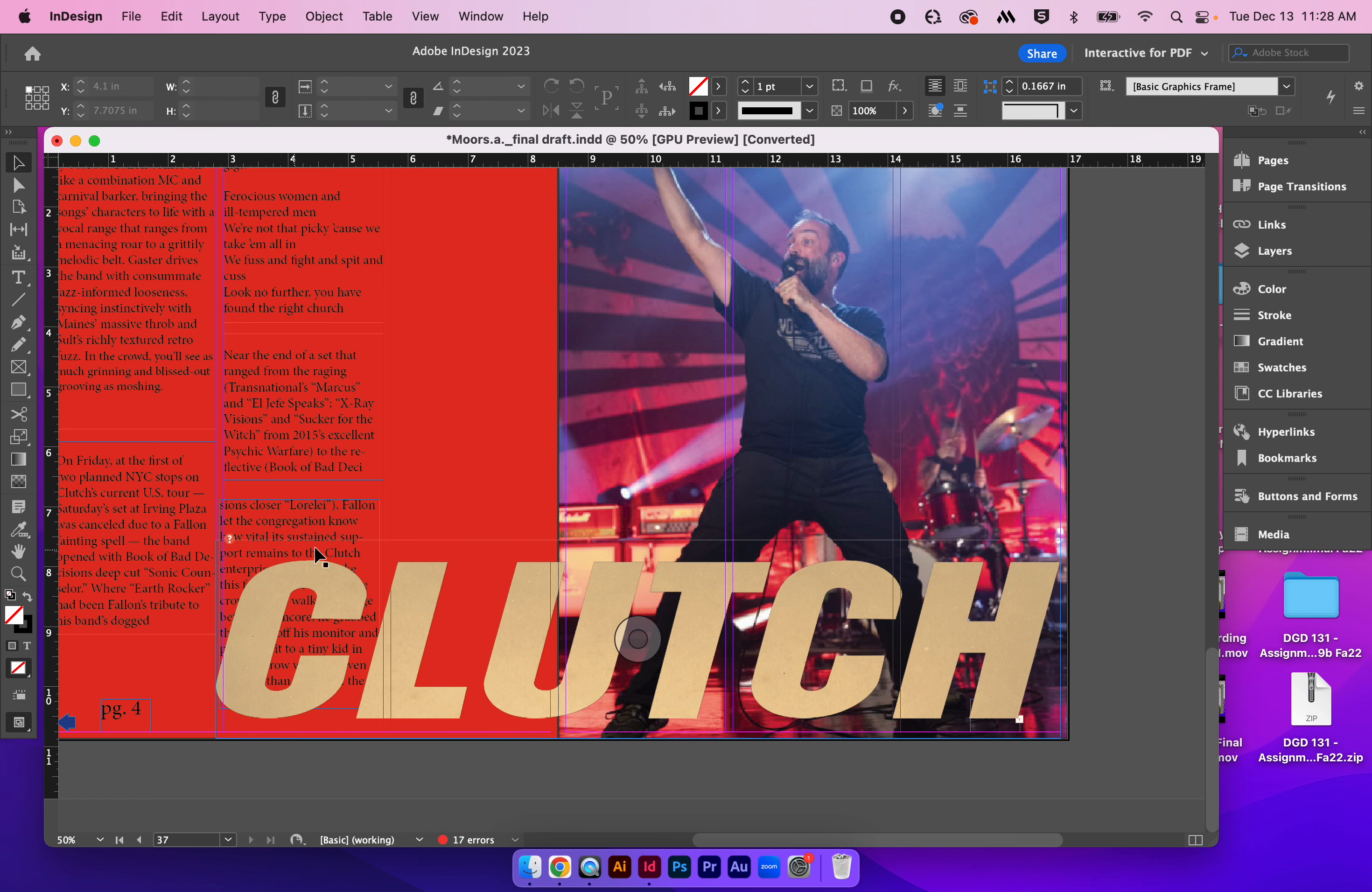
- Move the closing text frame overlapped by the CLUTCH title to the top of the empty third column on page 36
scroll(371, 547, "up", 5)
scroll(371, 548, "down", 1)
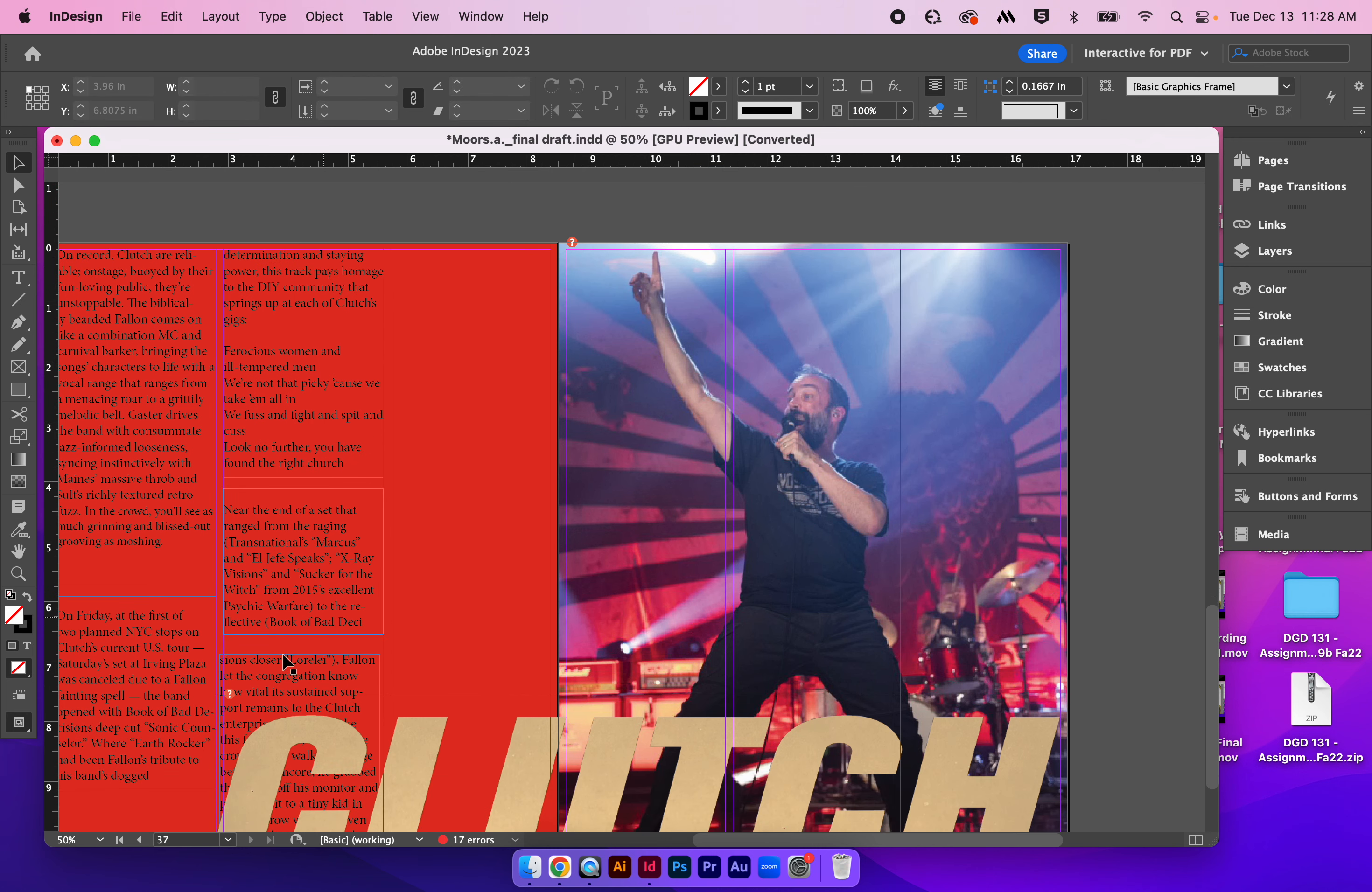
left_click_drag(290, 648, 443, 281)
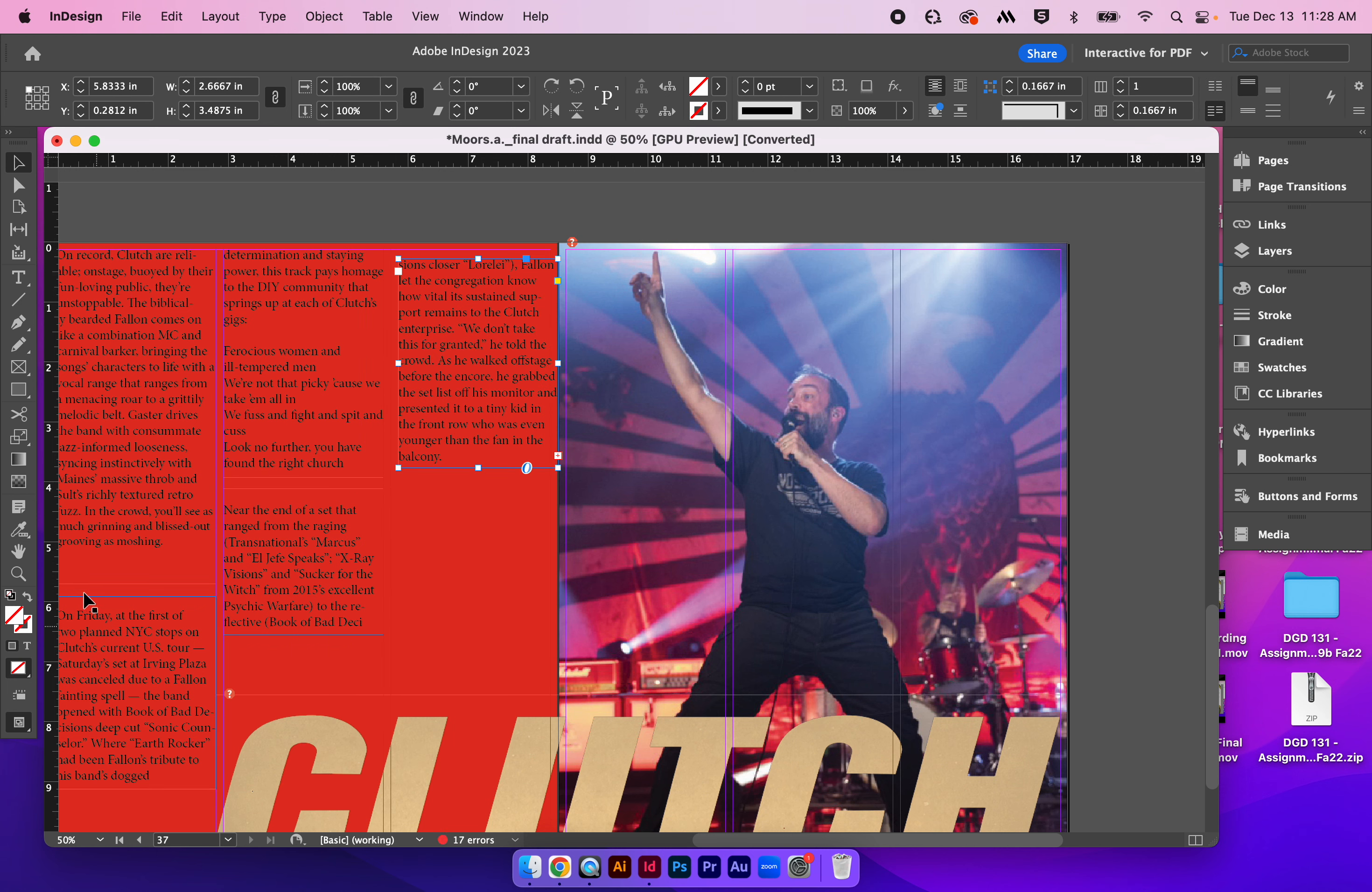
left_click(1130, 422)
- Review the revised last spread against the preceding spreads, going back to the article's first spread
key("super+minus")
scroll(431, 456, "up", 8)
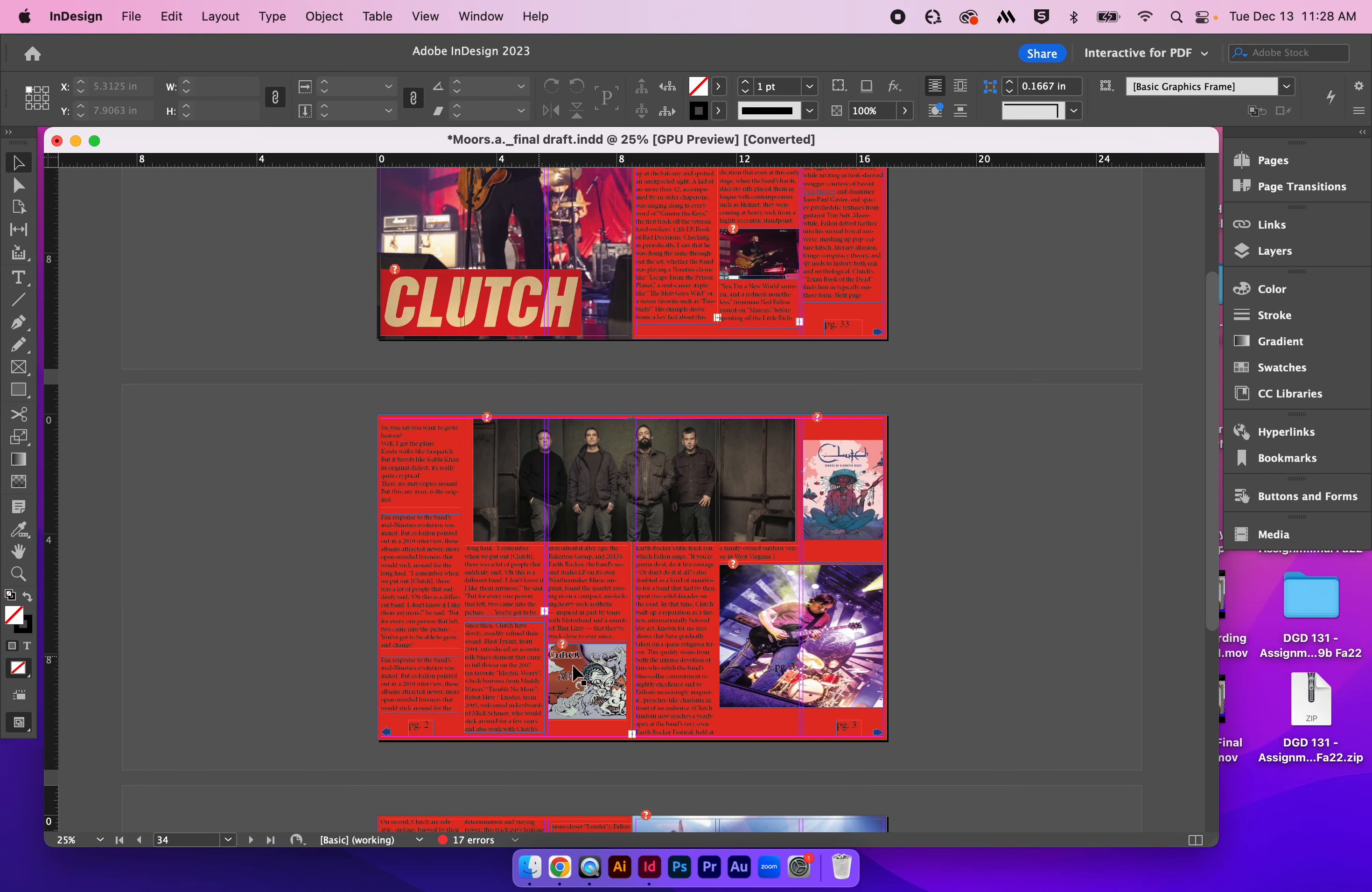
scroll(847, 667, "down", 3)
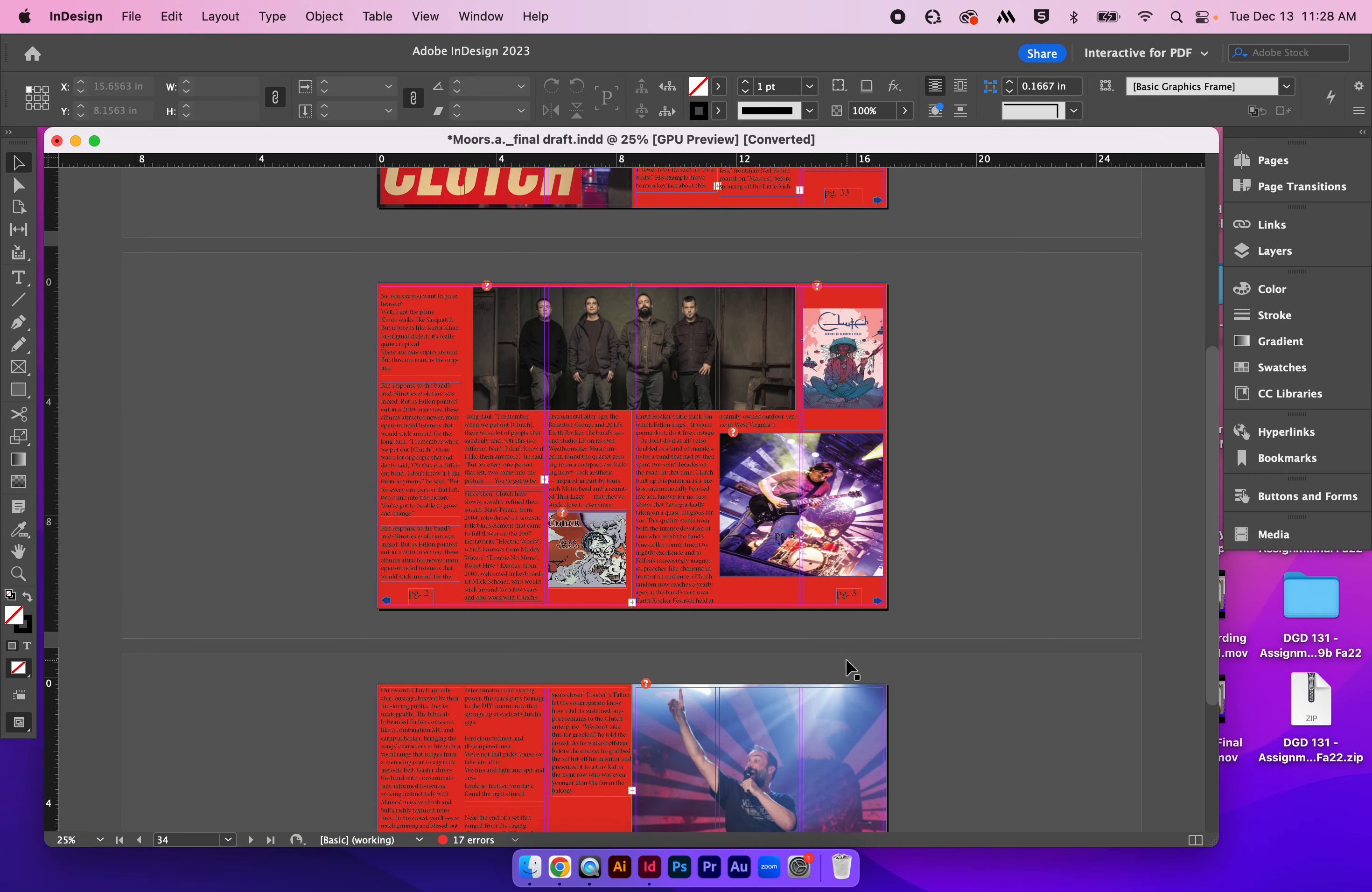
scroll(847, 666, "down", 5)
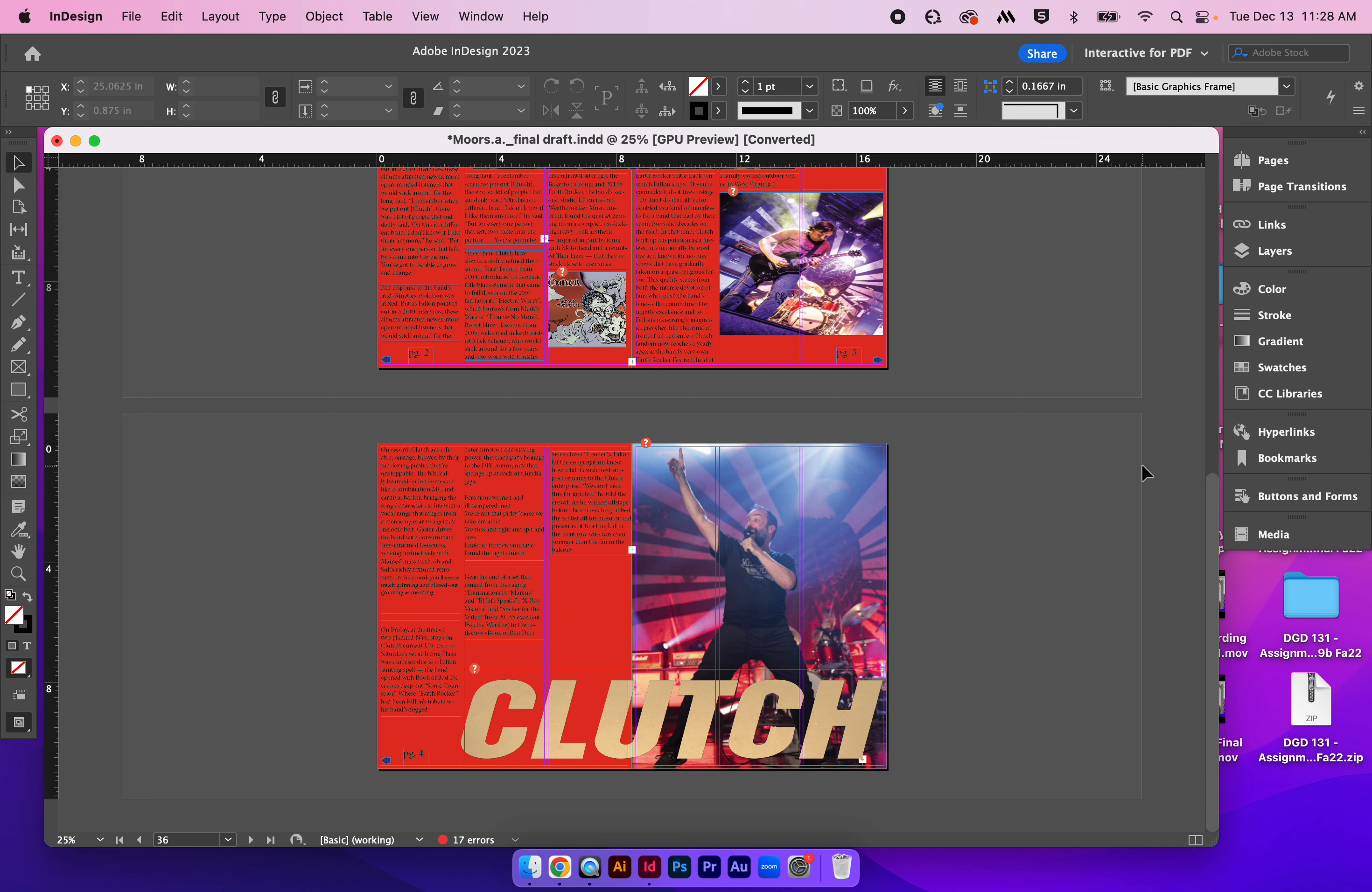
scroll(1012, 511, "up", 2)
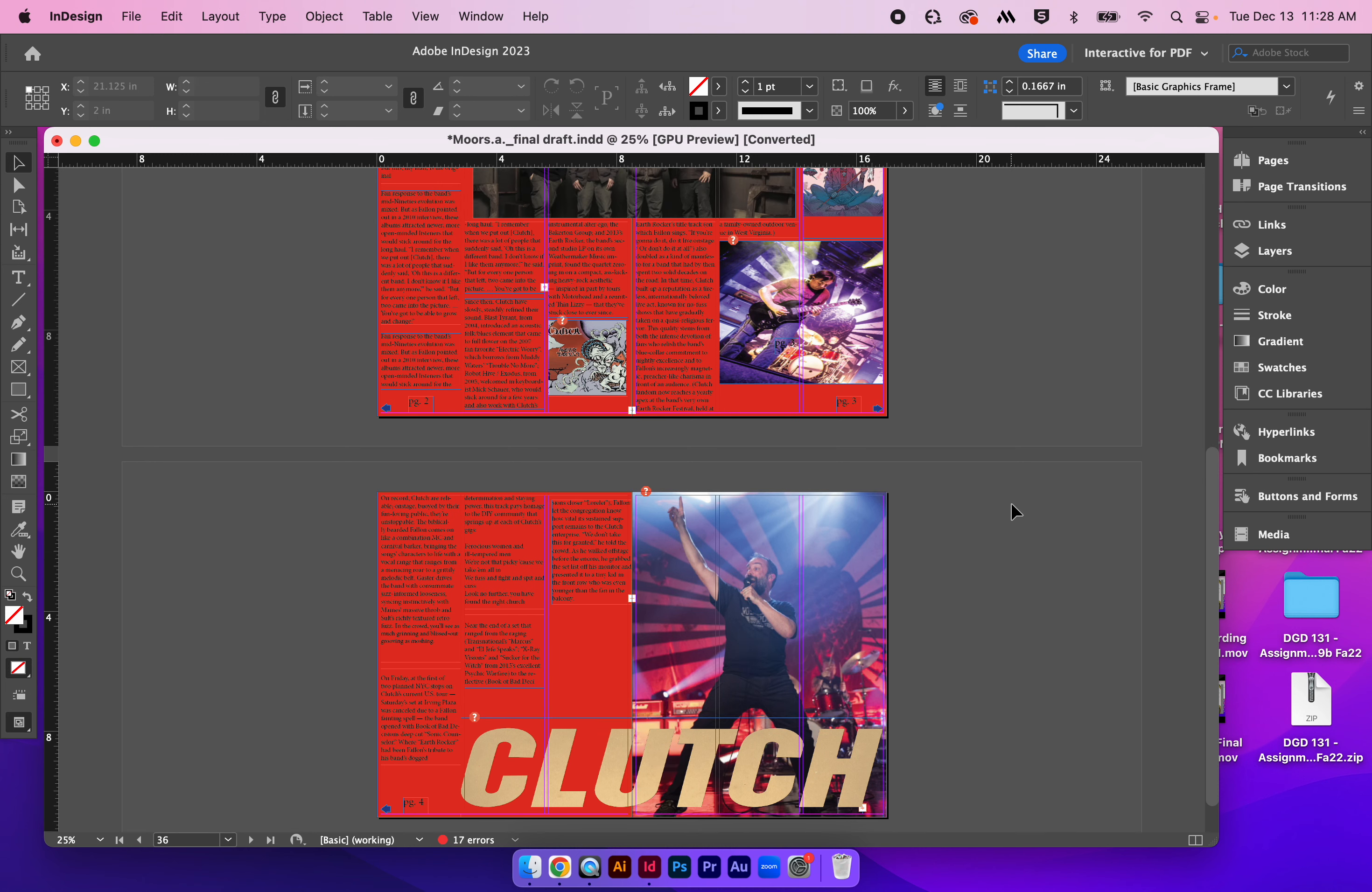
scroll(1011, 505, "up", 2)
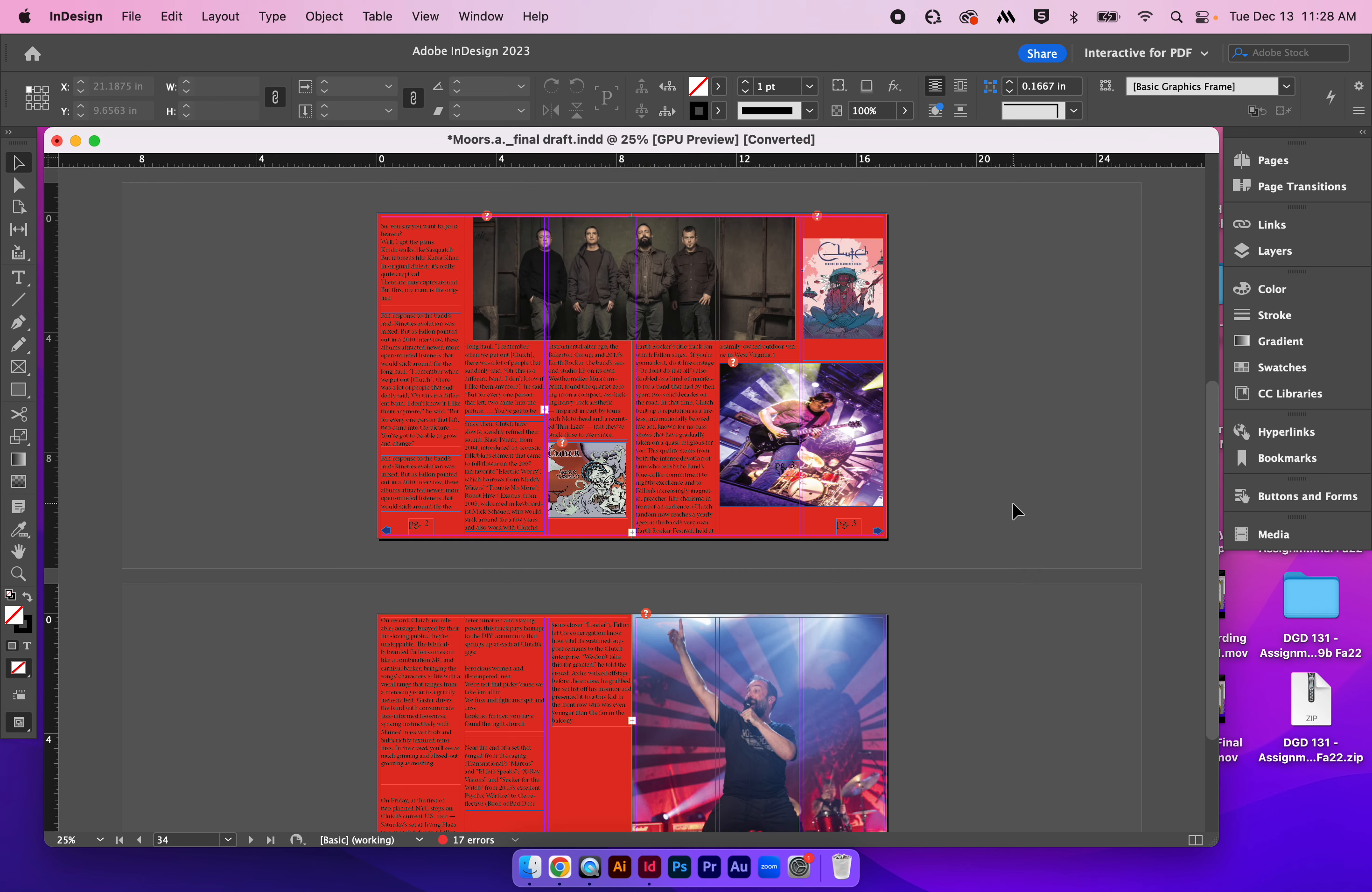
scroll(1012, 504, "up", 4)
scroll(1013, 504, "up", 4)
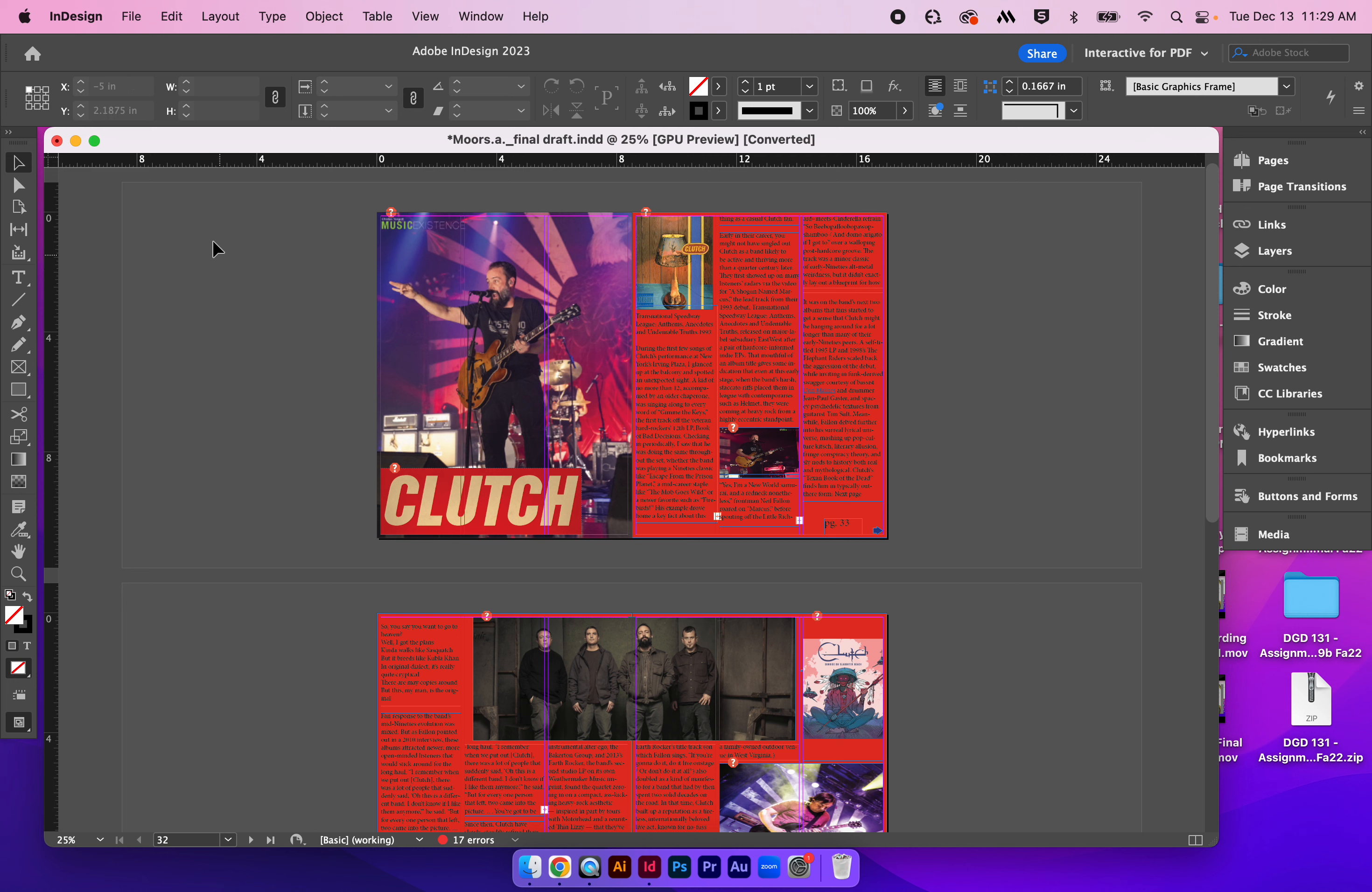
- Start packaging the document and inspect the Summary, Fonts, Links and Images, and Colors and Inks information
left_click(132, 17)
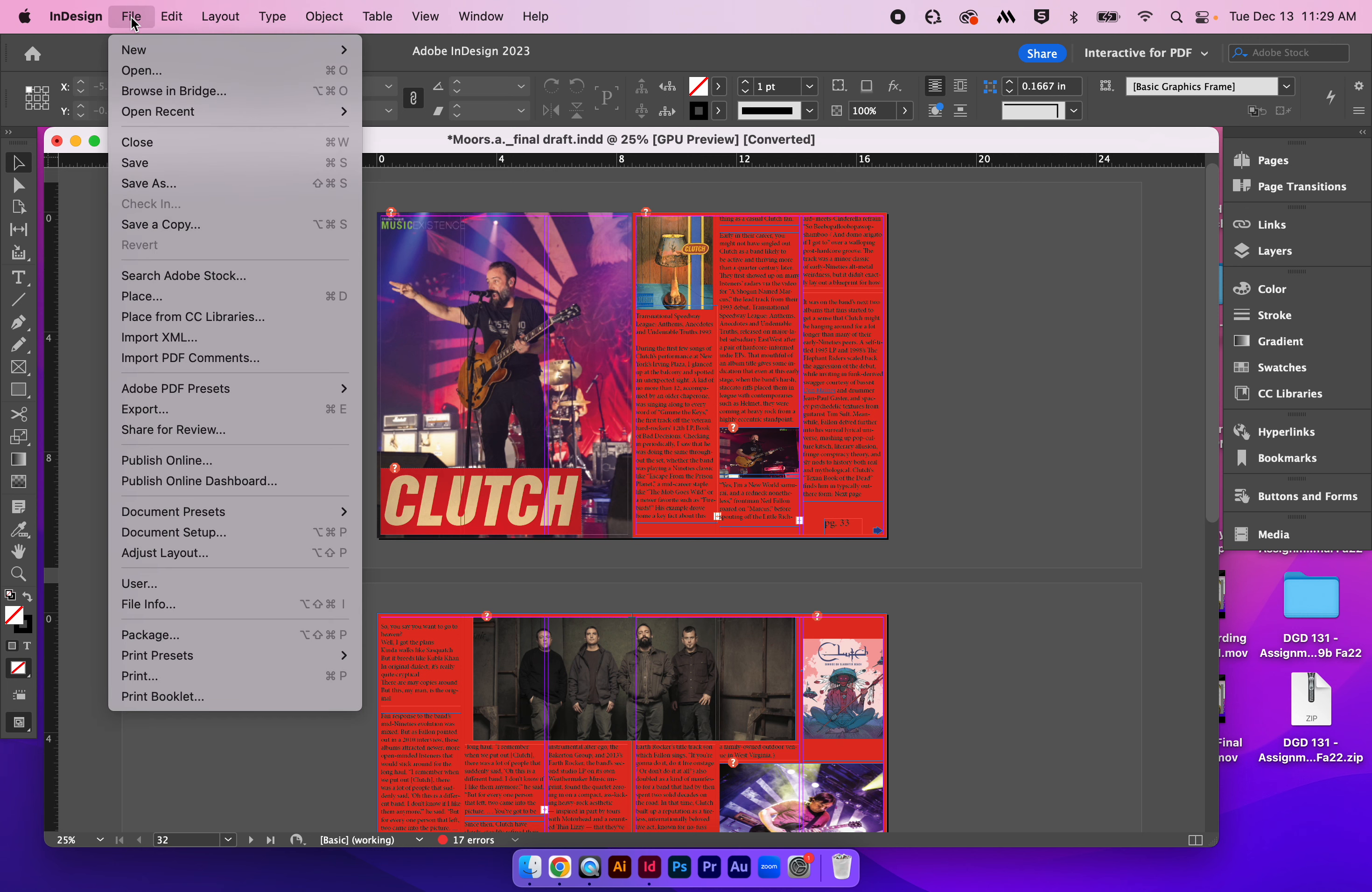
mouse_move(210, 392)
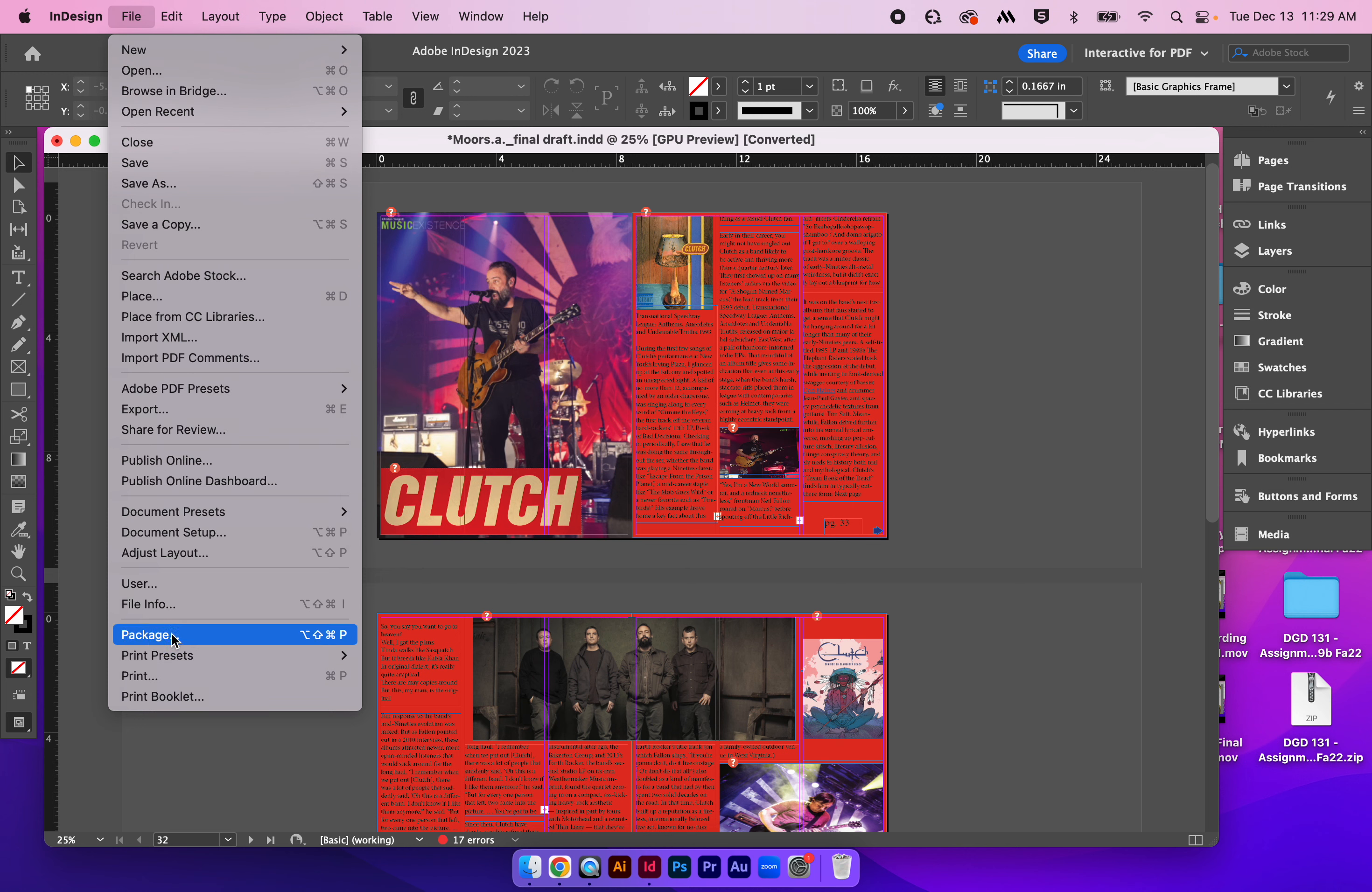
left_click(192, 636)
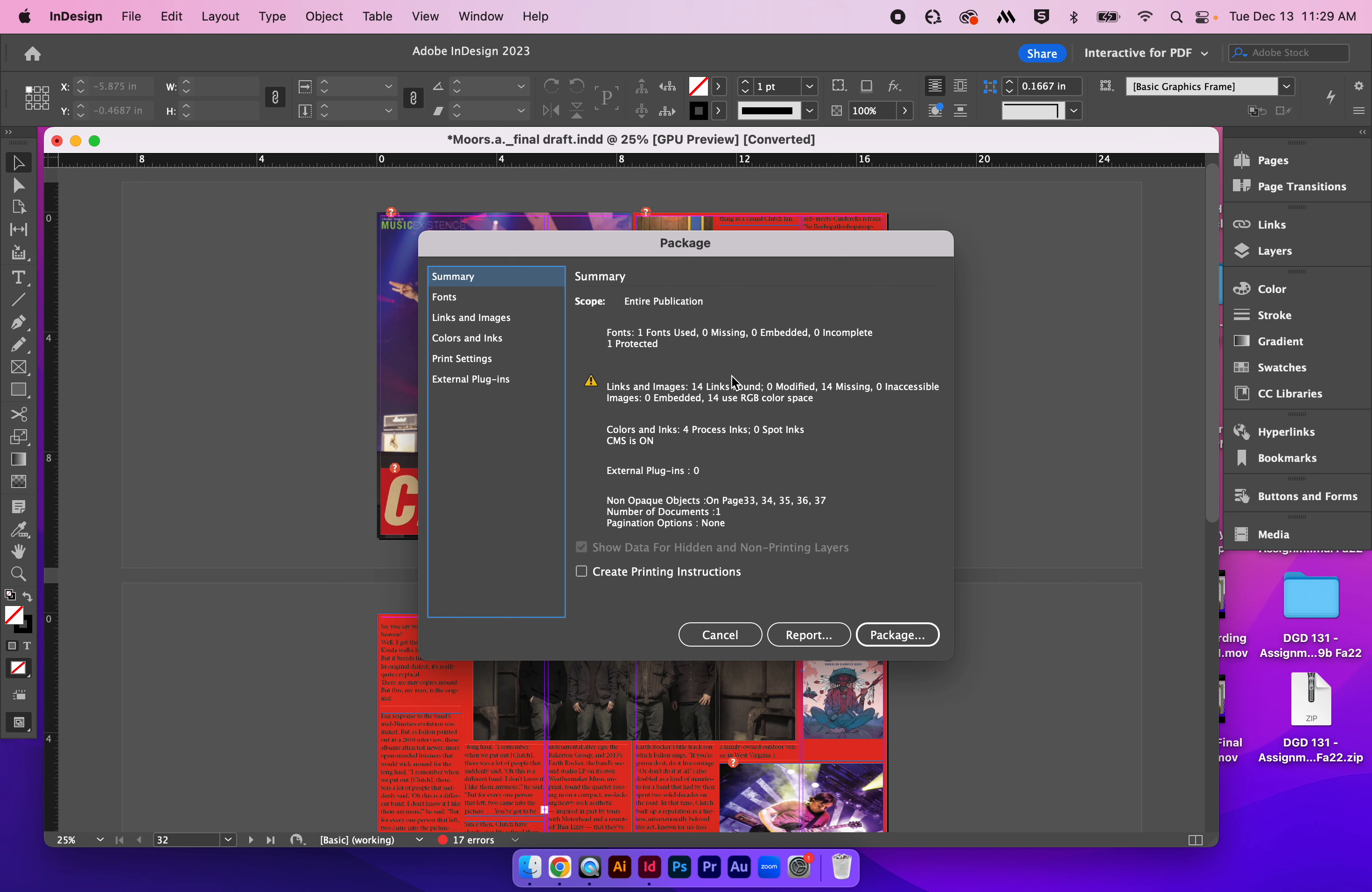
left_click(490, 301)
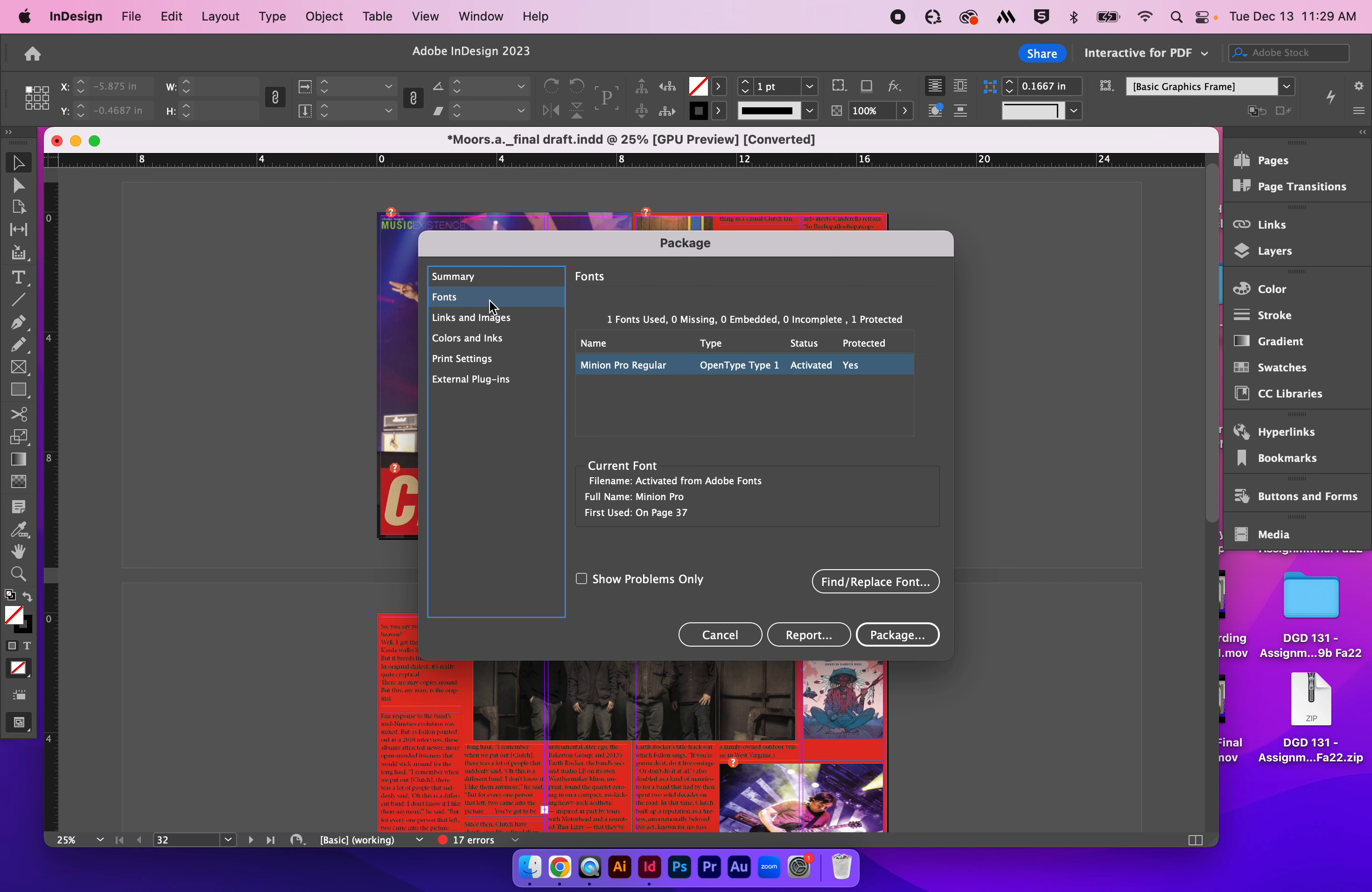
left_click(507, 322)
left_click(502, 346)
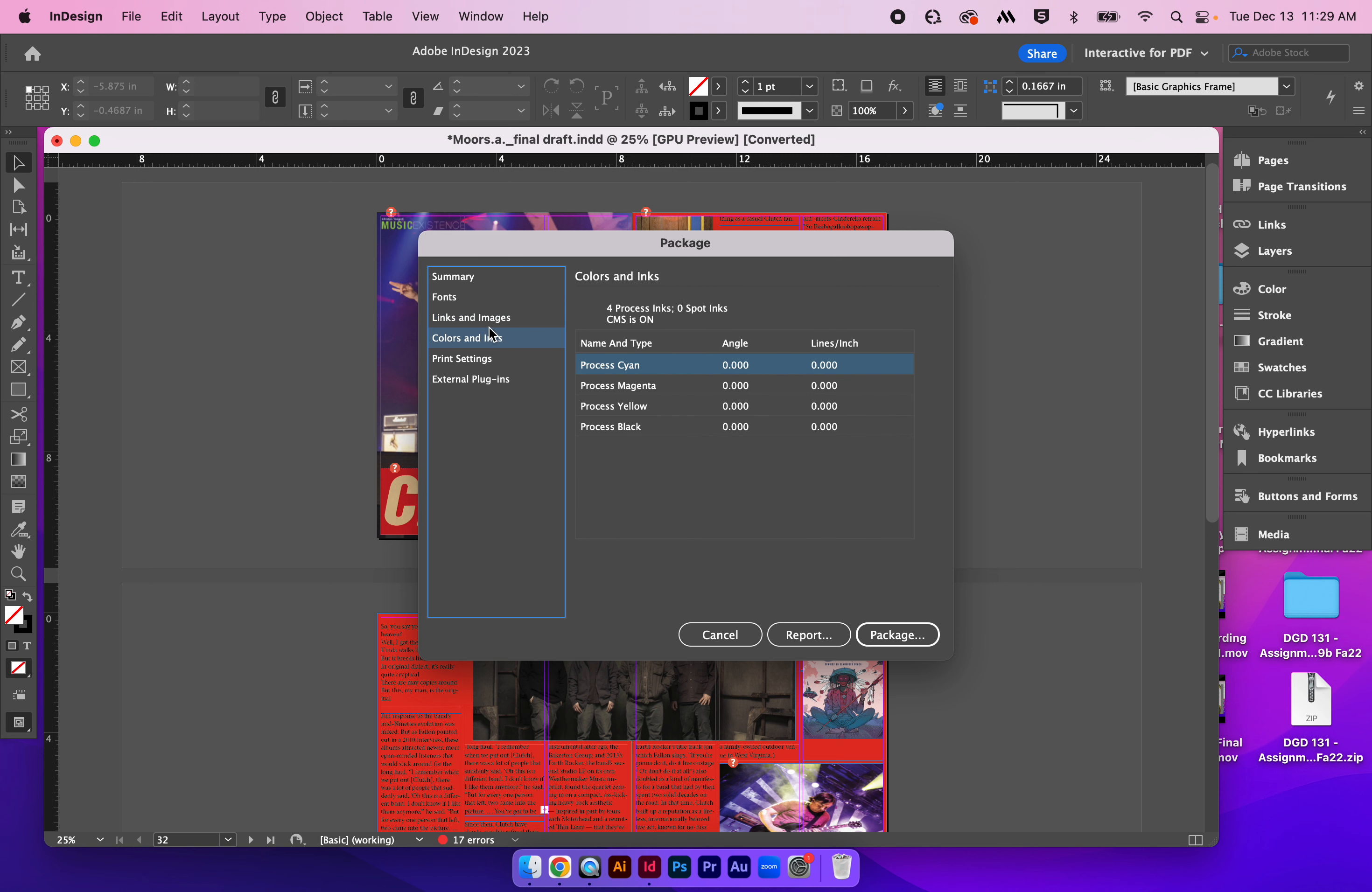
left_click(458, 276)
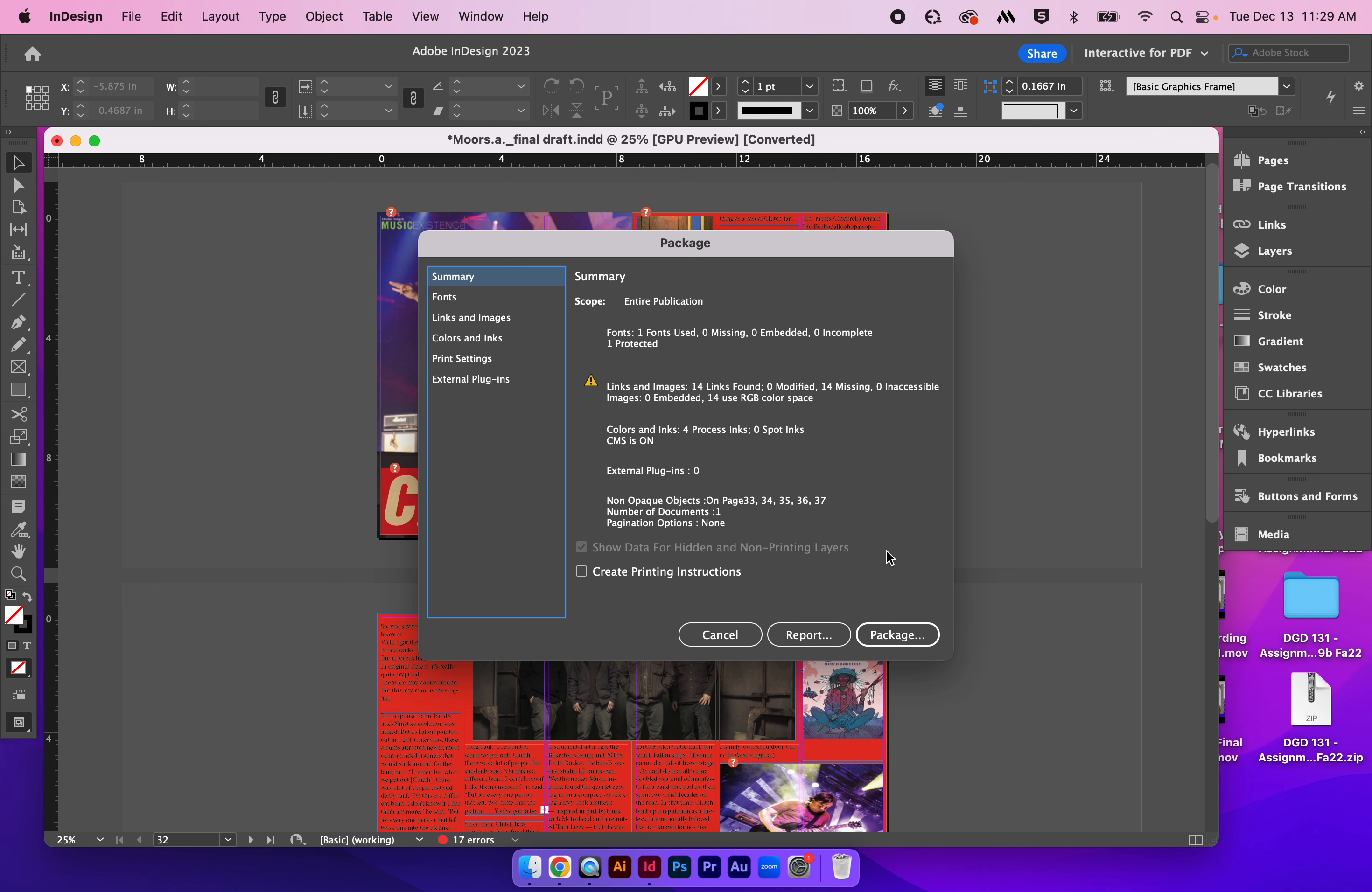
- Continue packaging and save the publication to the Desktop as an InDesign 2023 document whose name ends in "final draftx"
left_click(885, 639)
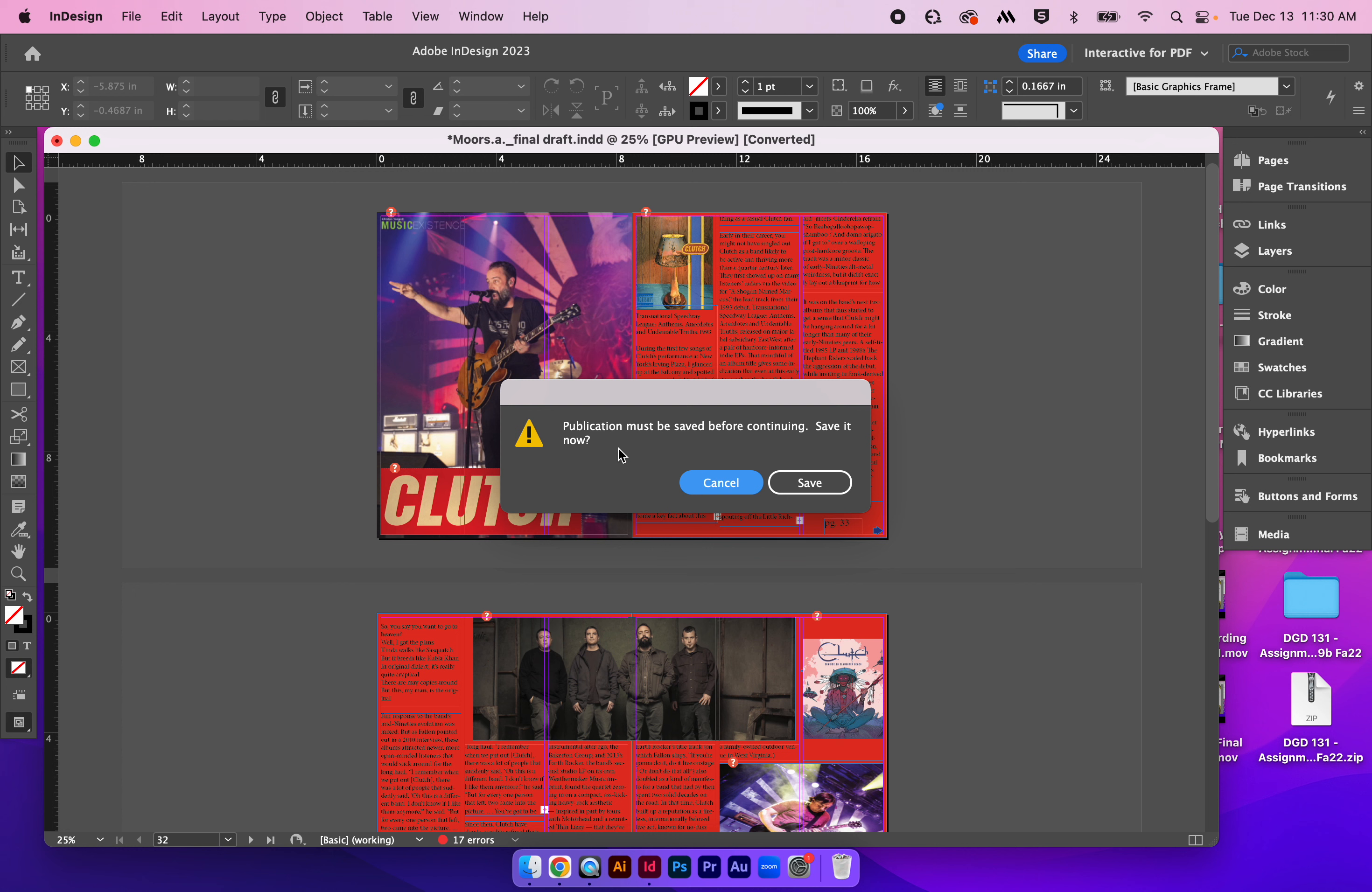
left_click(827, 483)
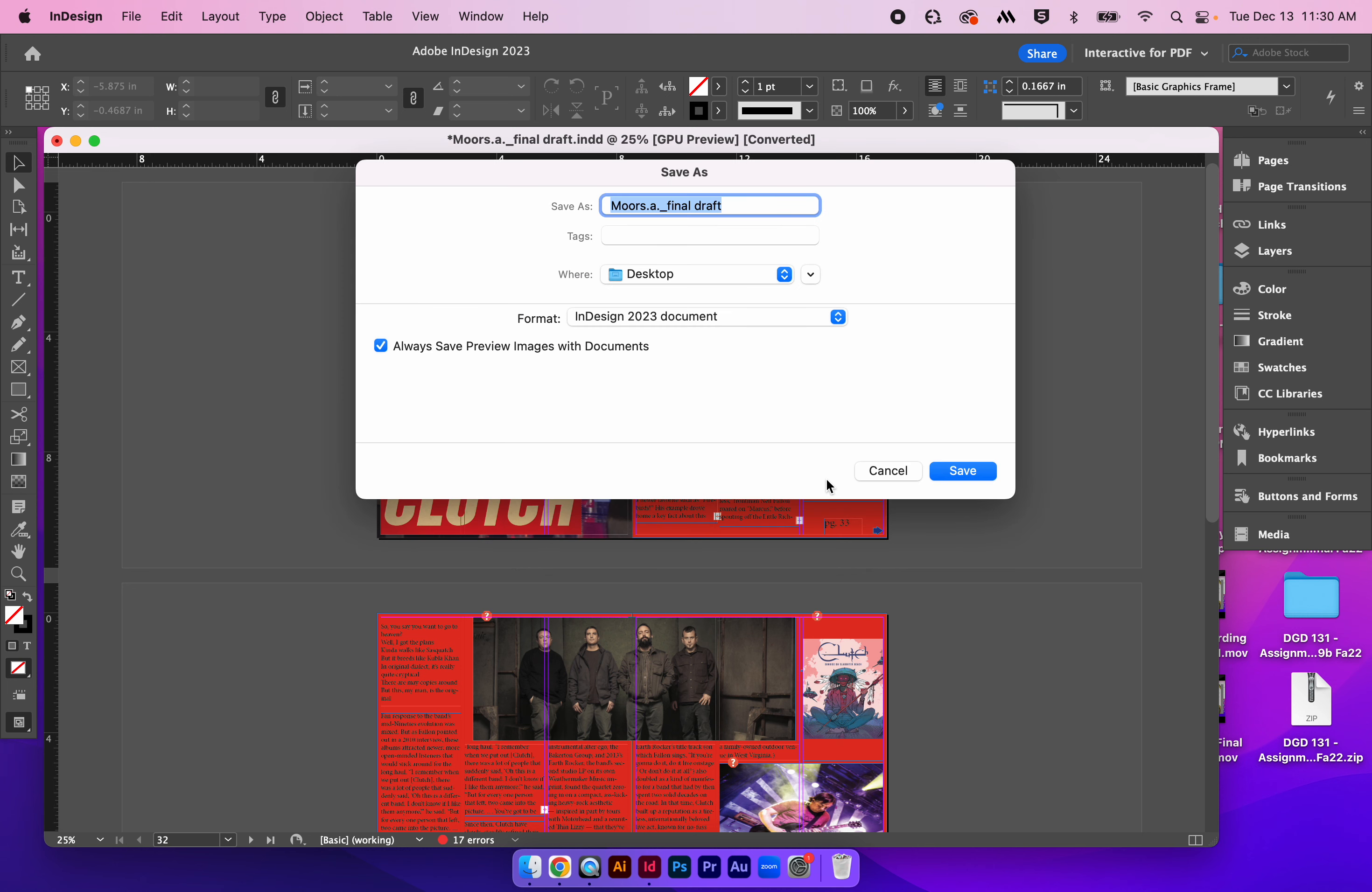
left_click(969, 475)
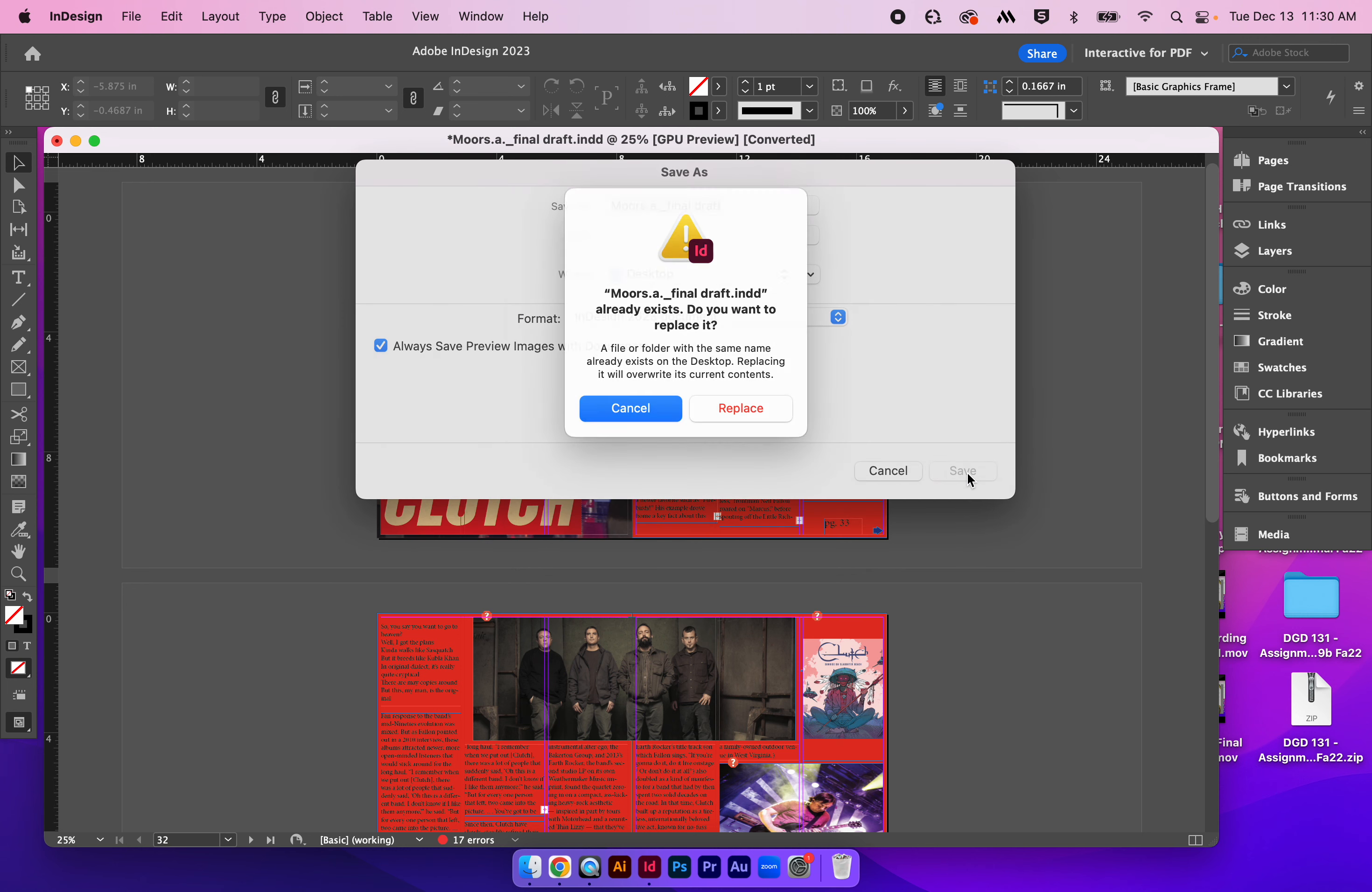
left_click(636, 435)
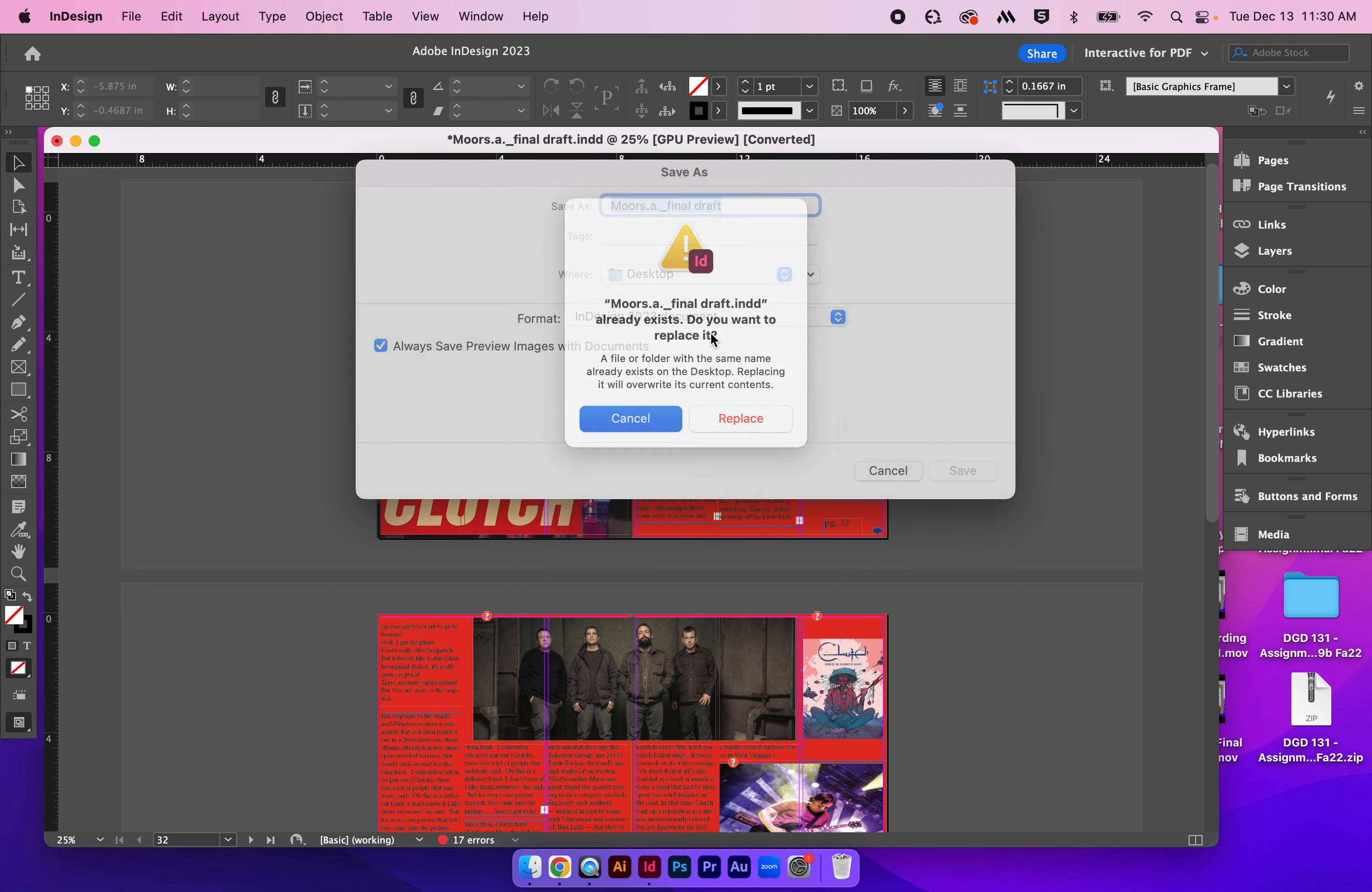
left_click(749, 207)
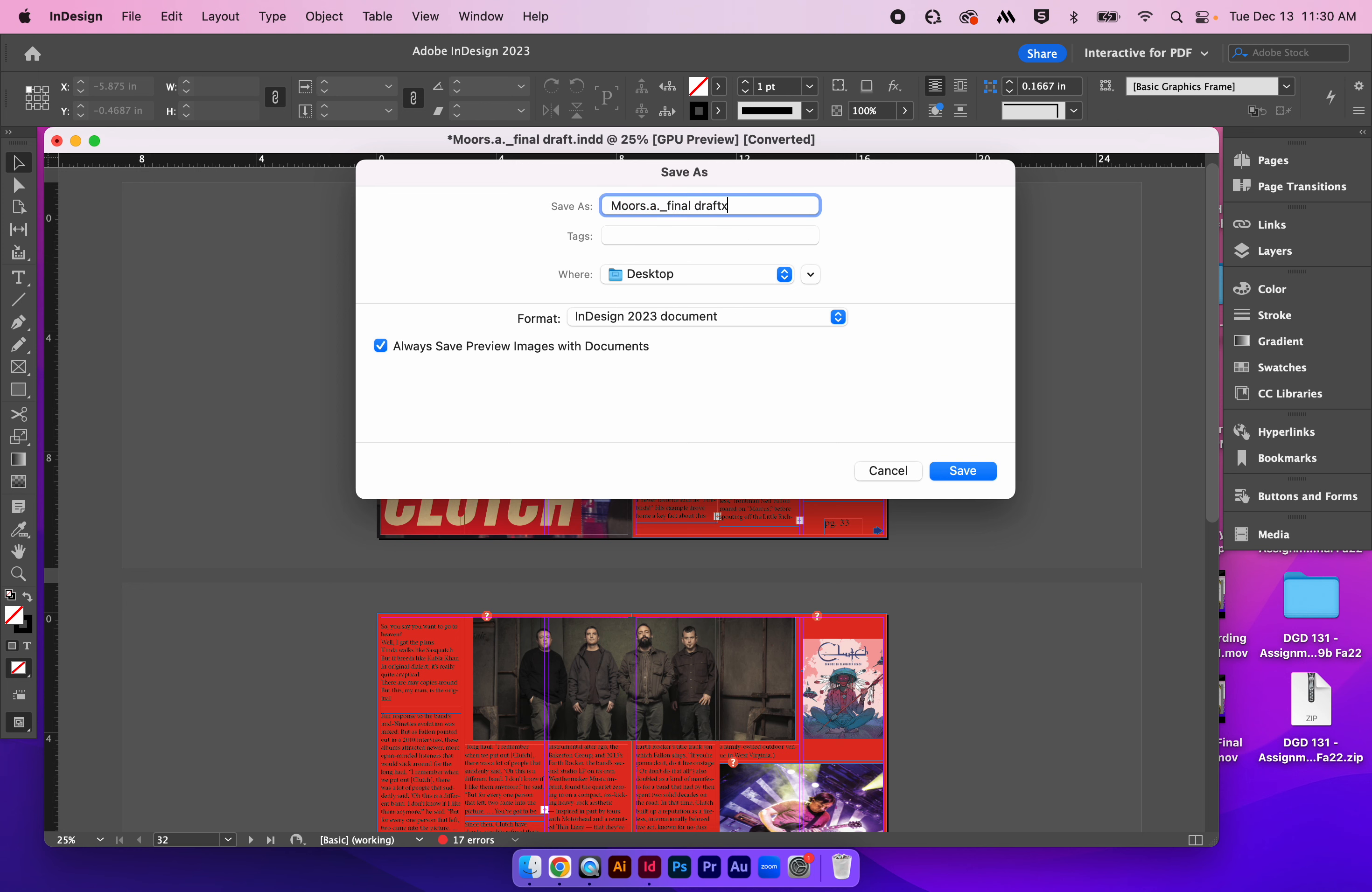
left_click(970, 474)
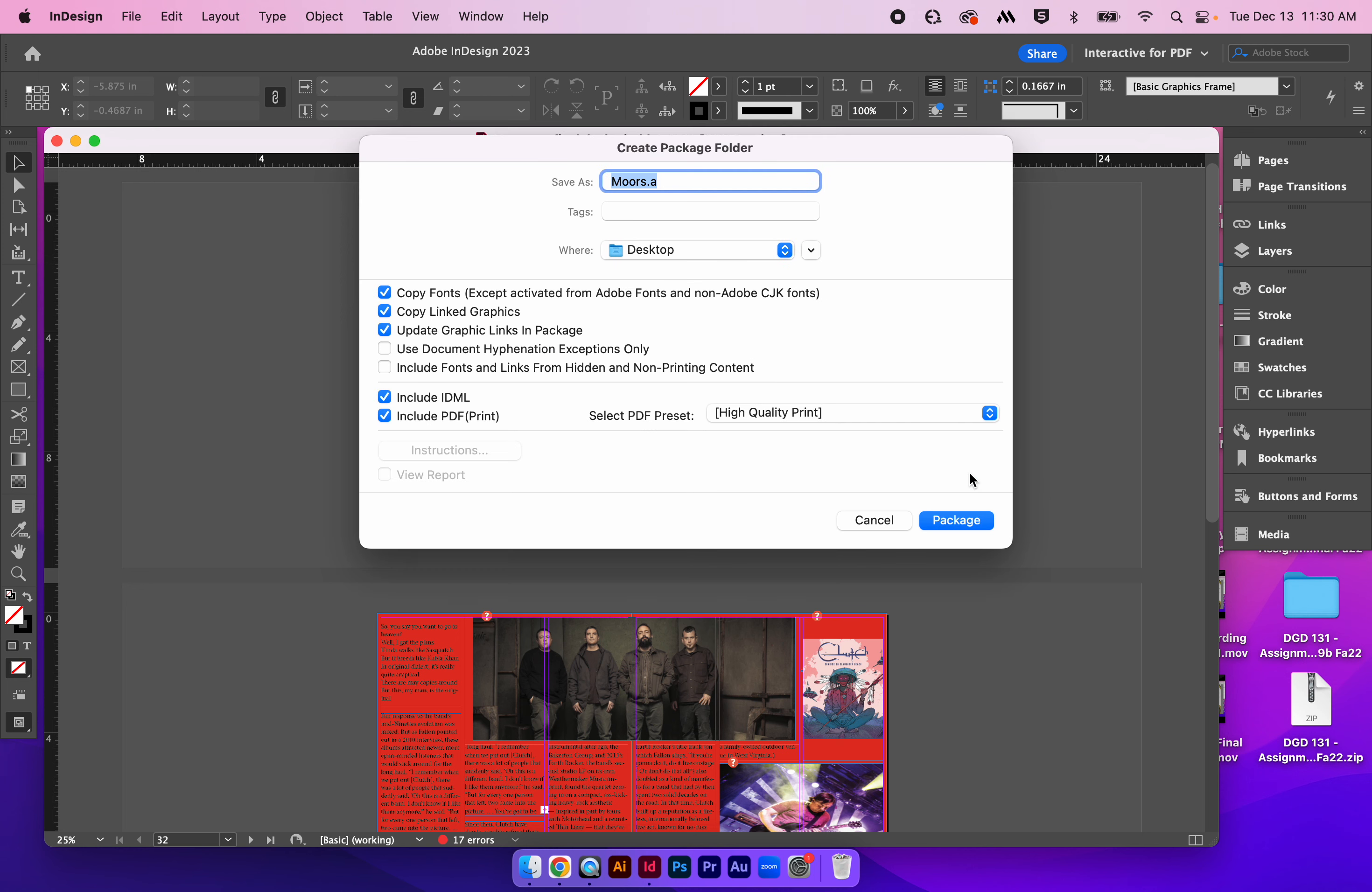
- Package the document to a Desktop folder with fonts, linked graphics, IDML and a High Quality Print PDF, continuing past the overset-text and missing-link warnings
left_click(675, 180)
left_click(758, 426)
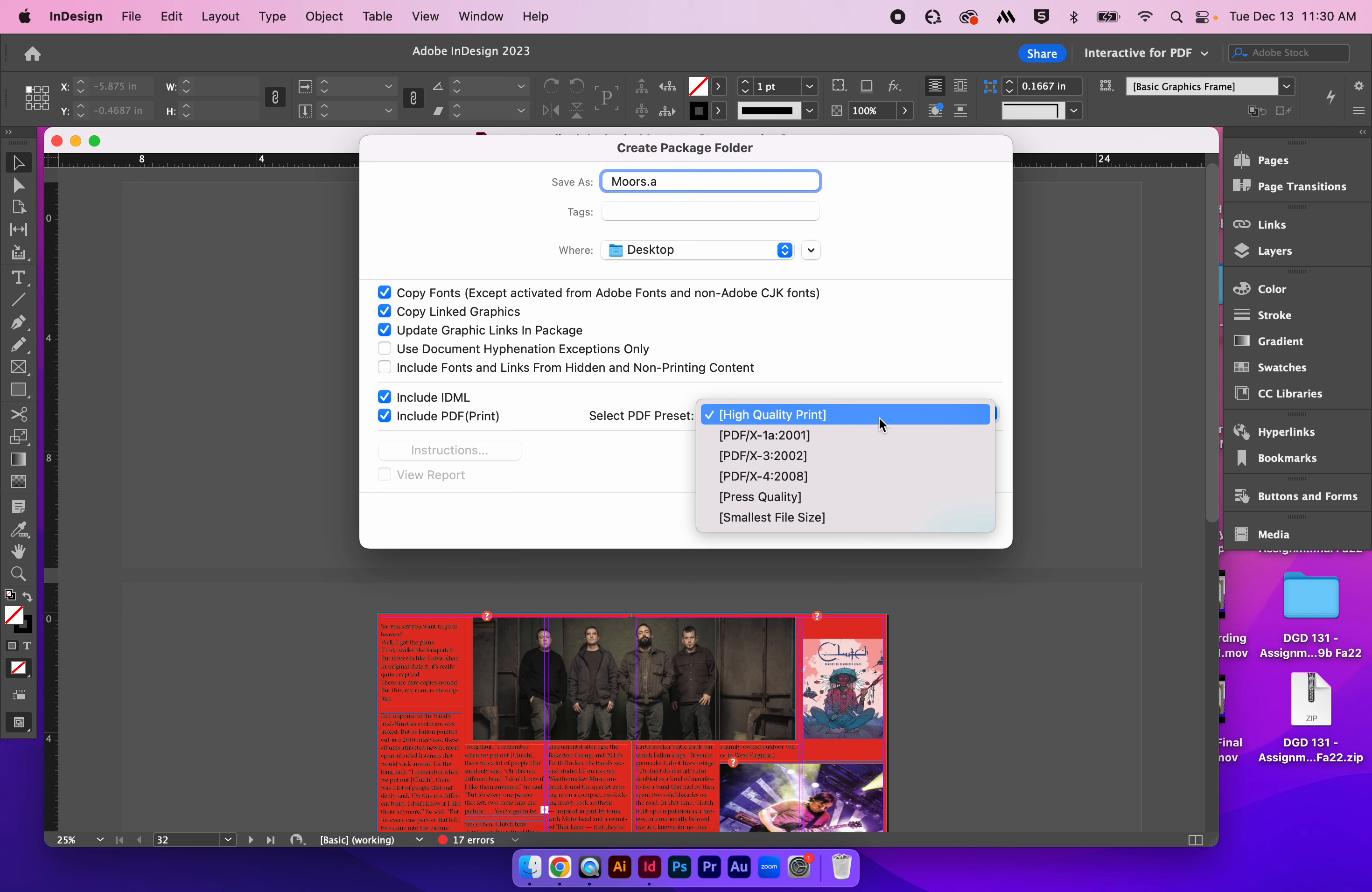
left_click(865, 362)
left_click(956, 520)
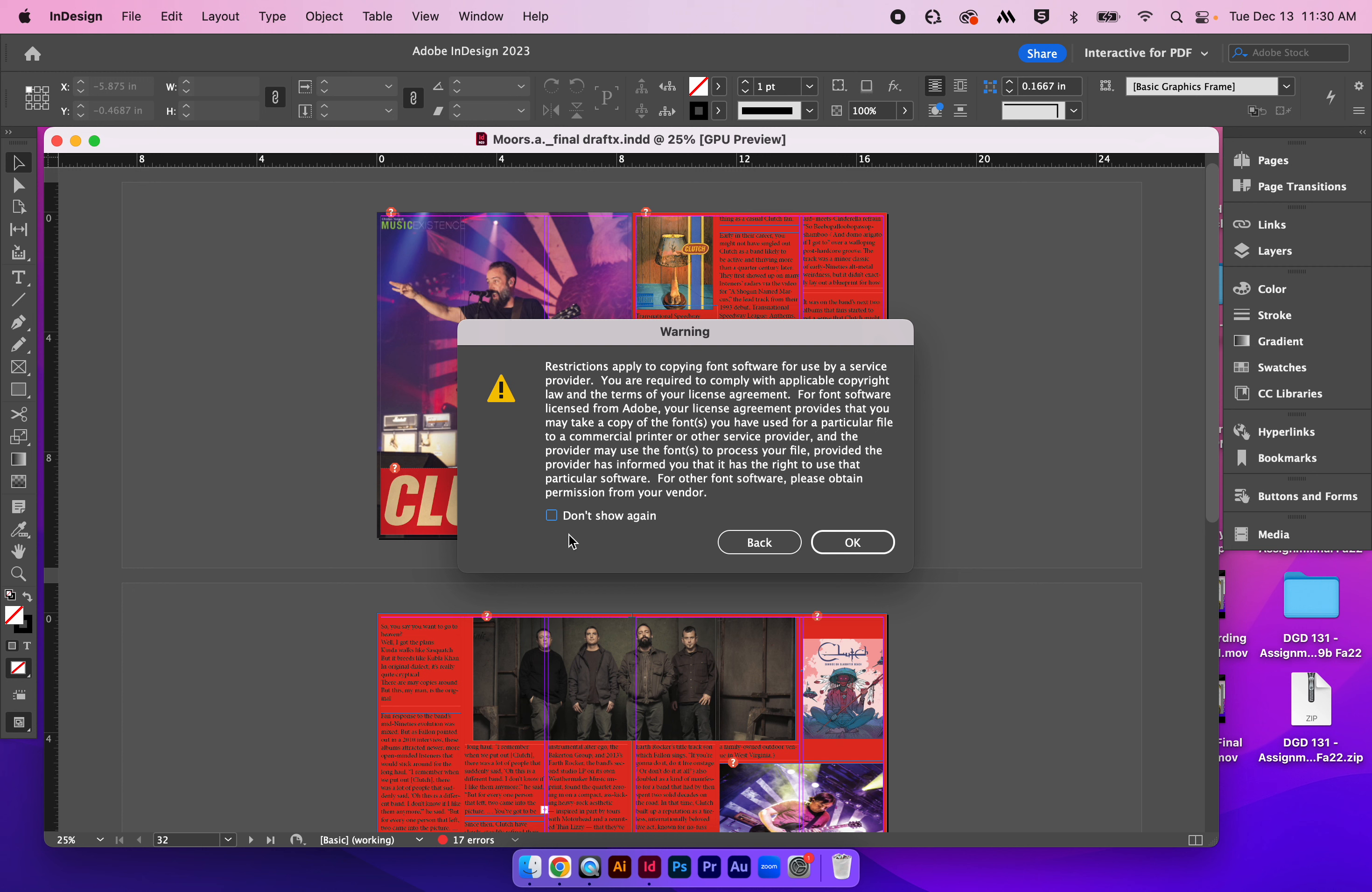
left_click(593, 521)
left_click(845, 546)
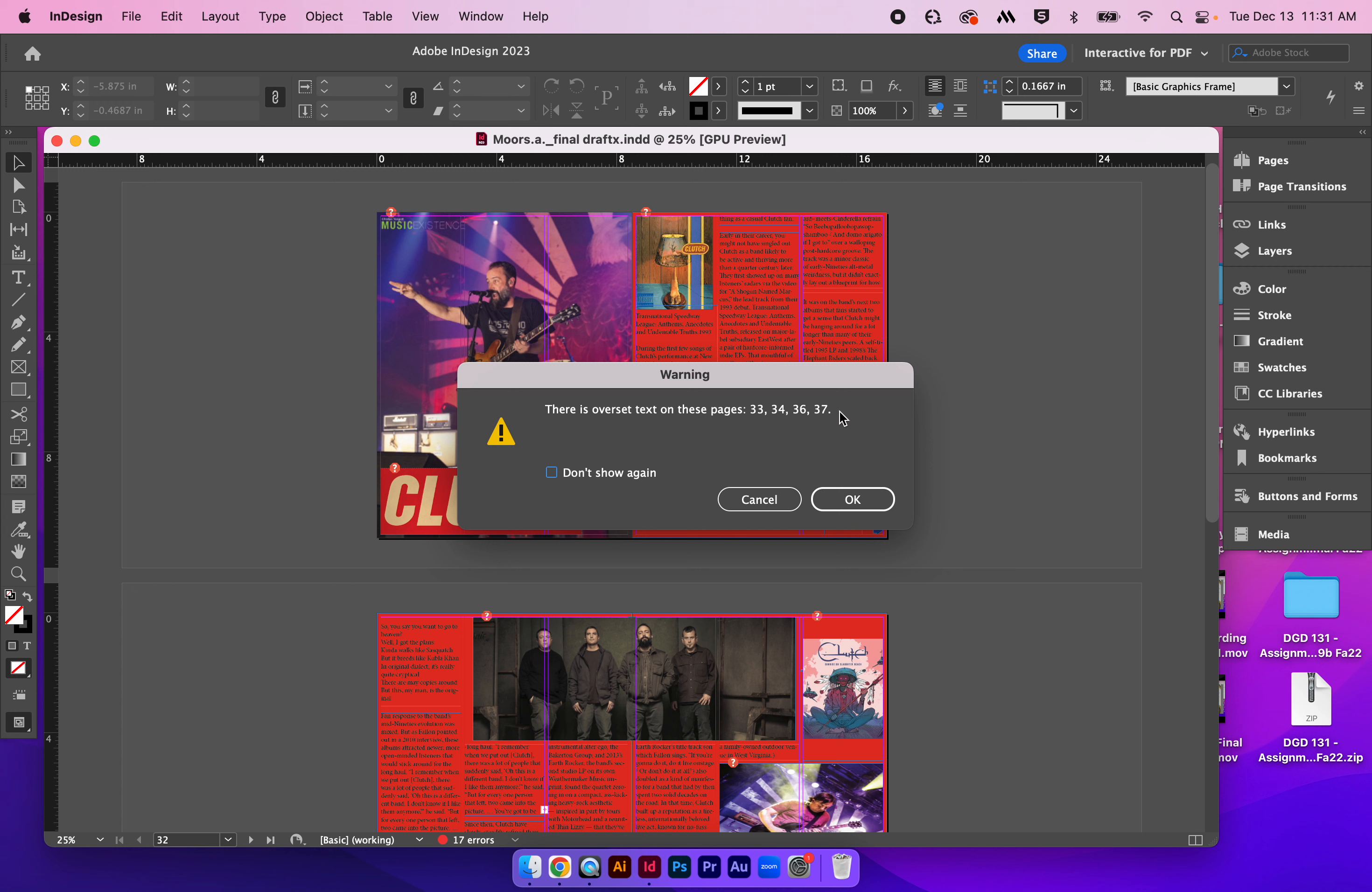
left_click(849, 513)
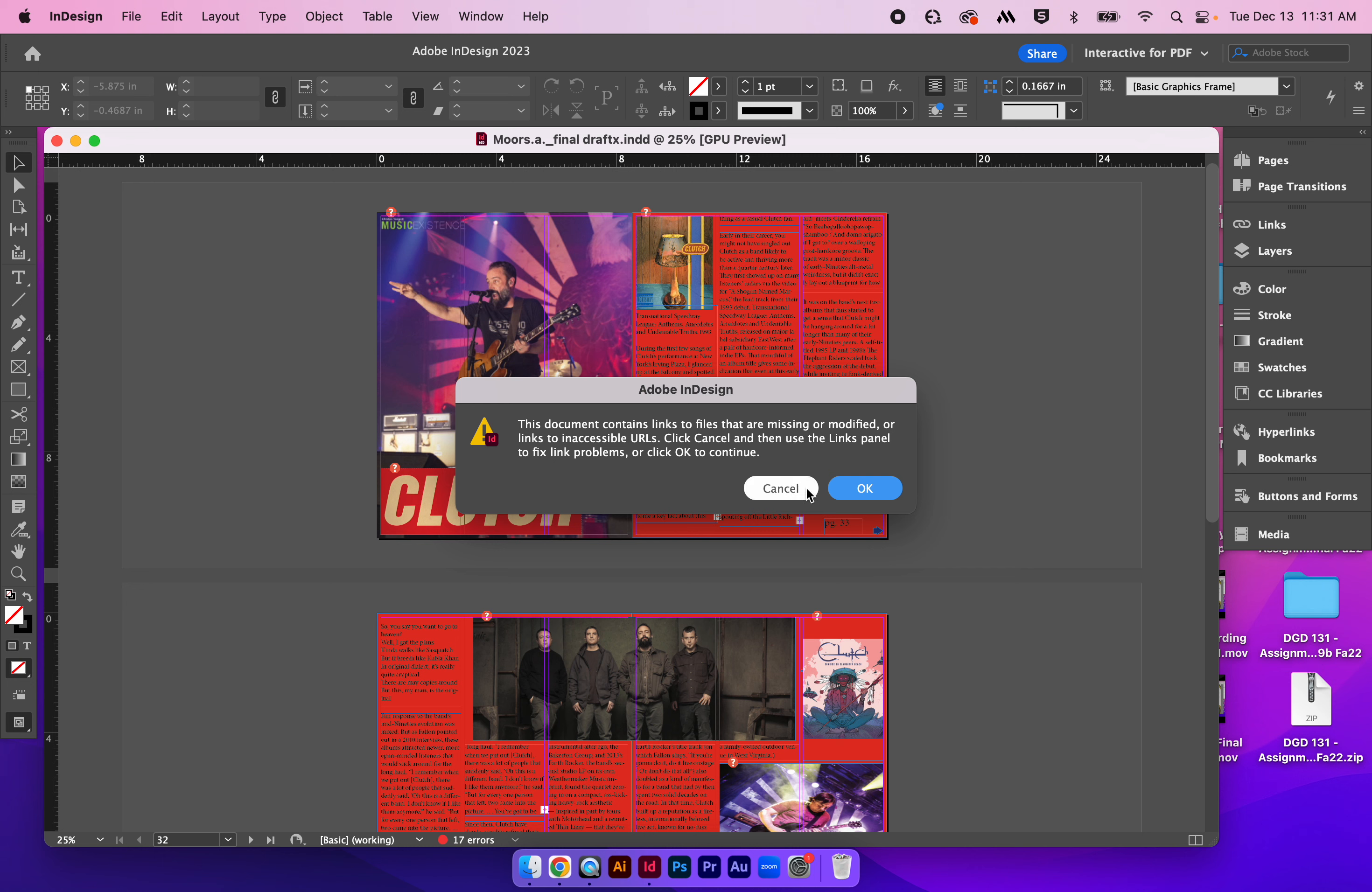
left_click(855, 489)
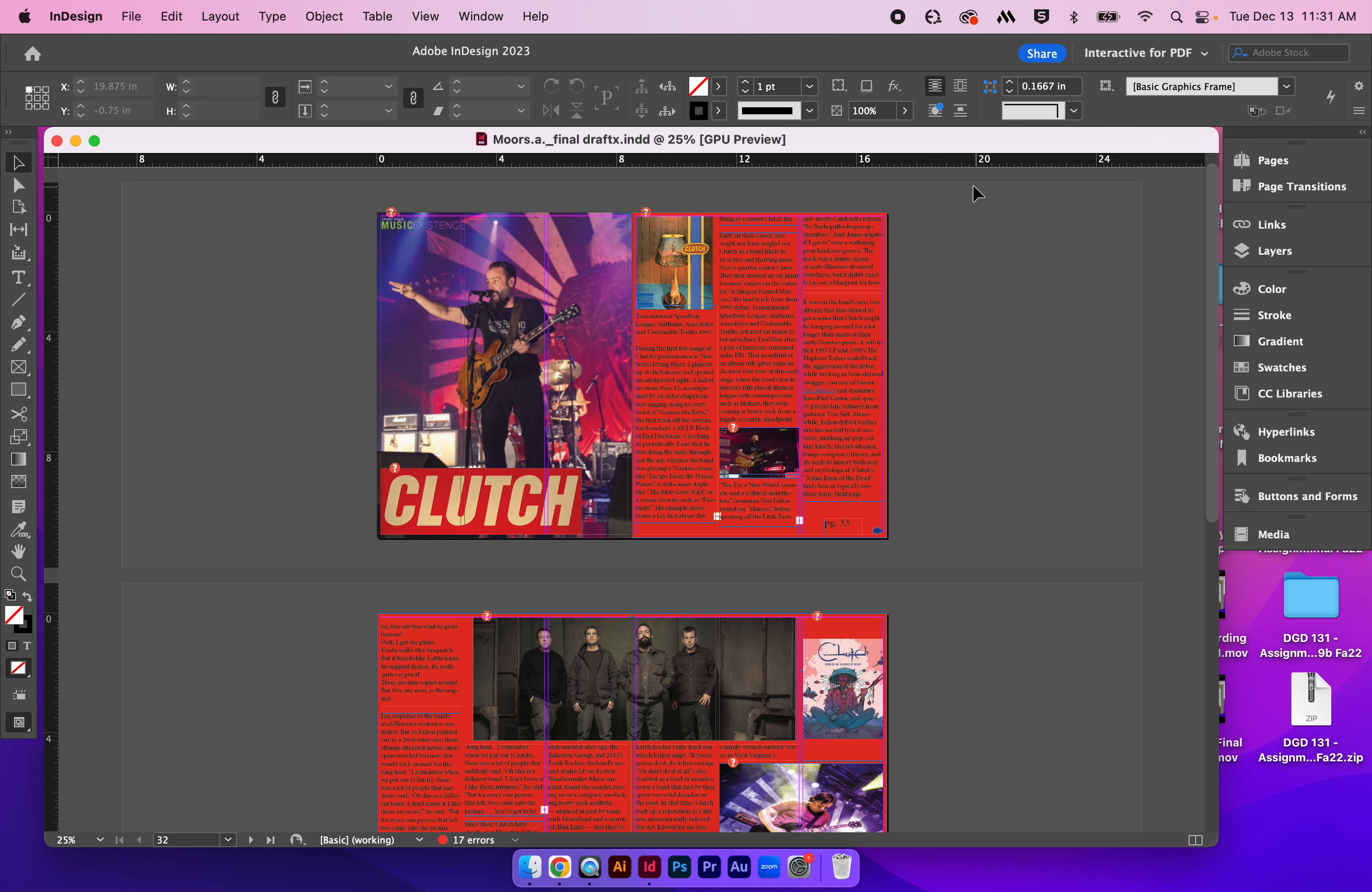
- Switch to Finder and inspect the contents of the newly packaged folder on the Desktop
left_click_drag(977, 142, 756, 384)
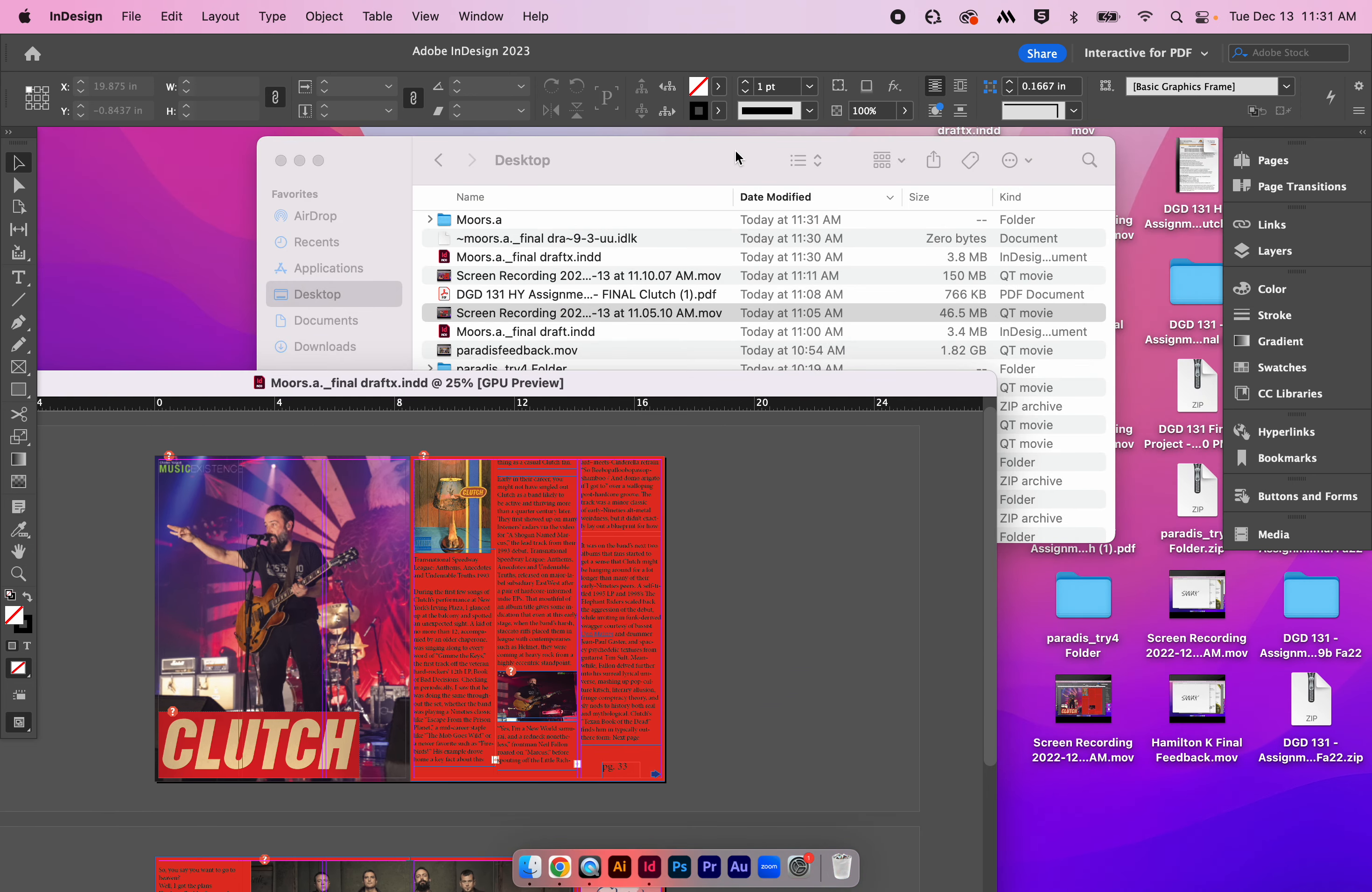
left_click_drag(719, 154, 544, 249)
left_click(797, 120)
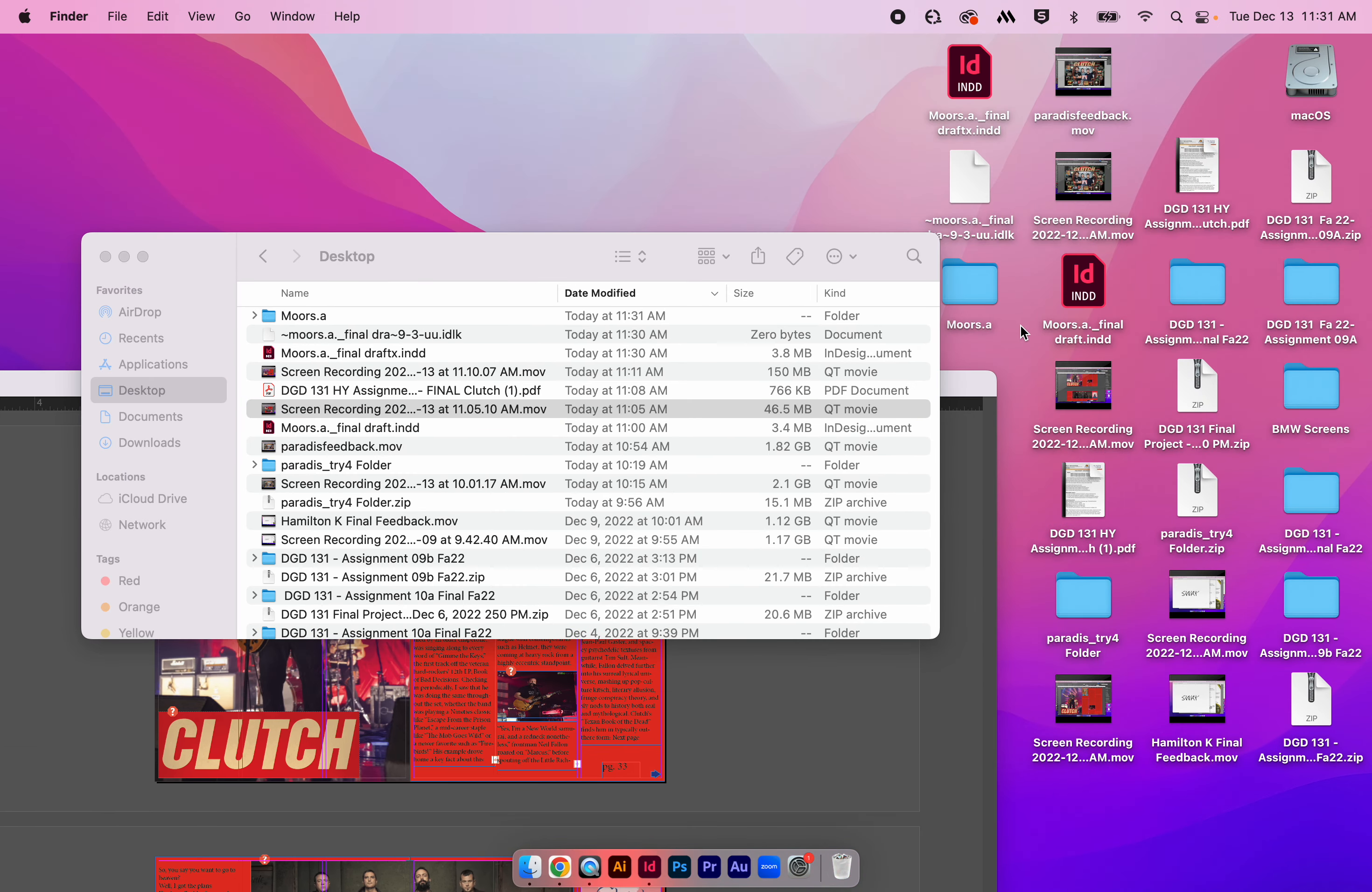
double_click(980, 293)
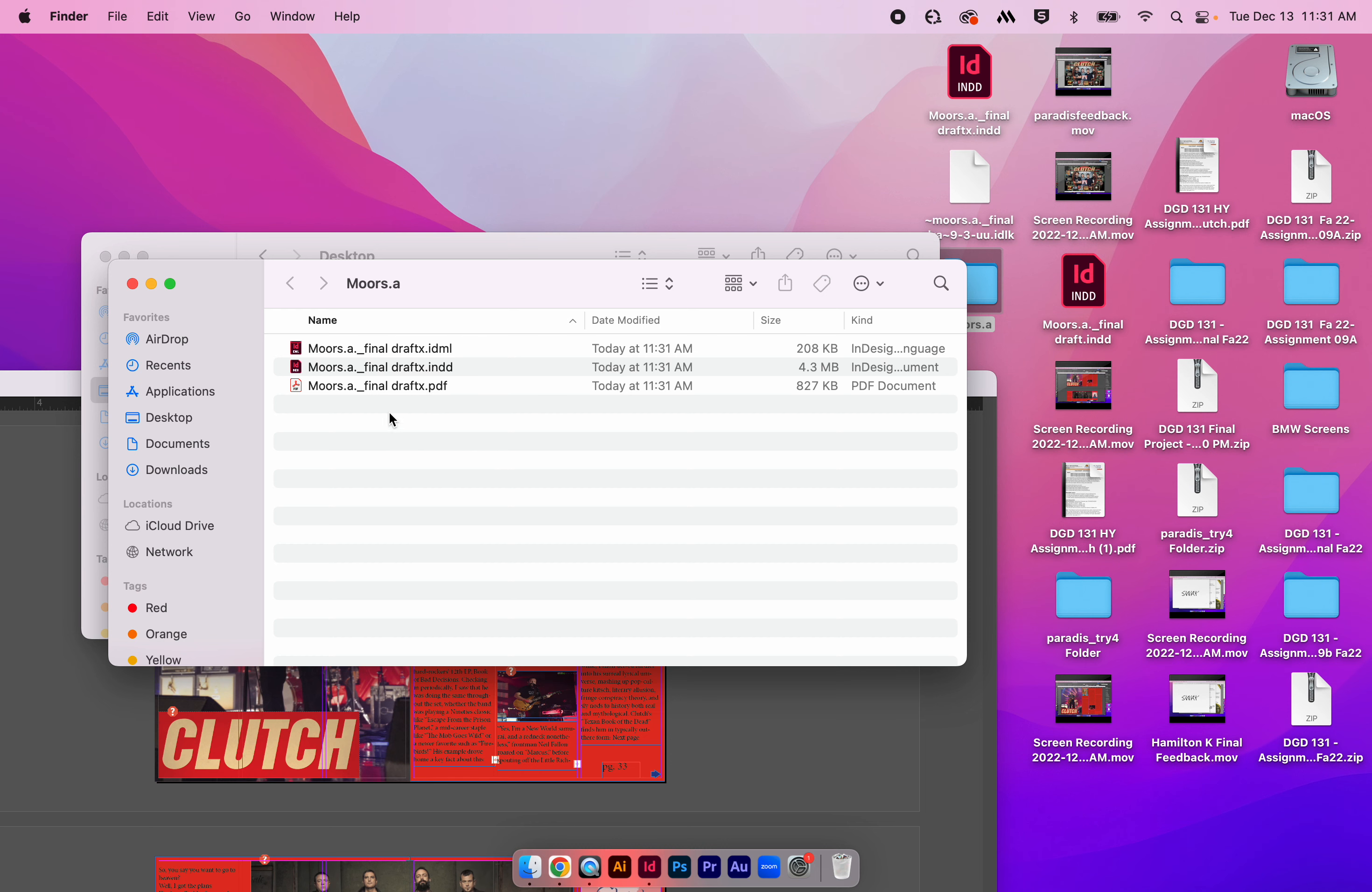
left_click_drag(237, 276, 559, 115)
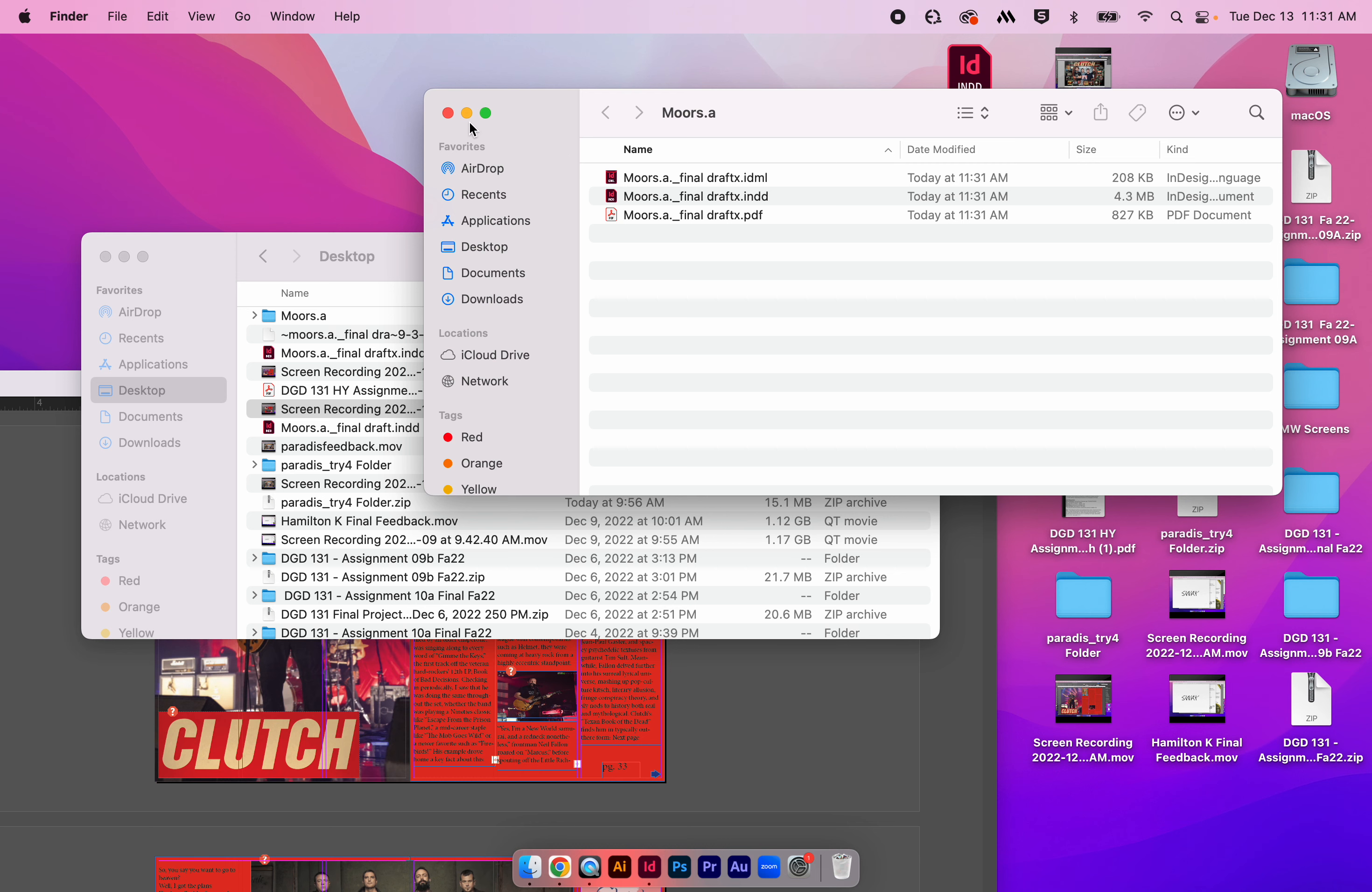
left_click(449, 113)
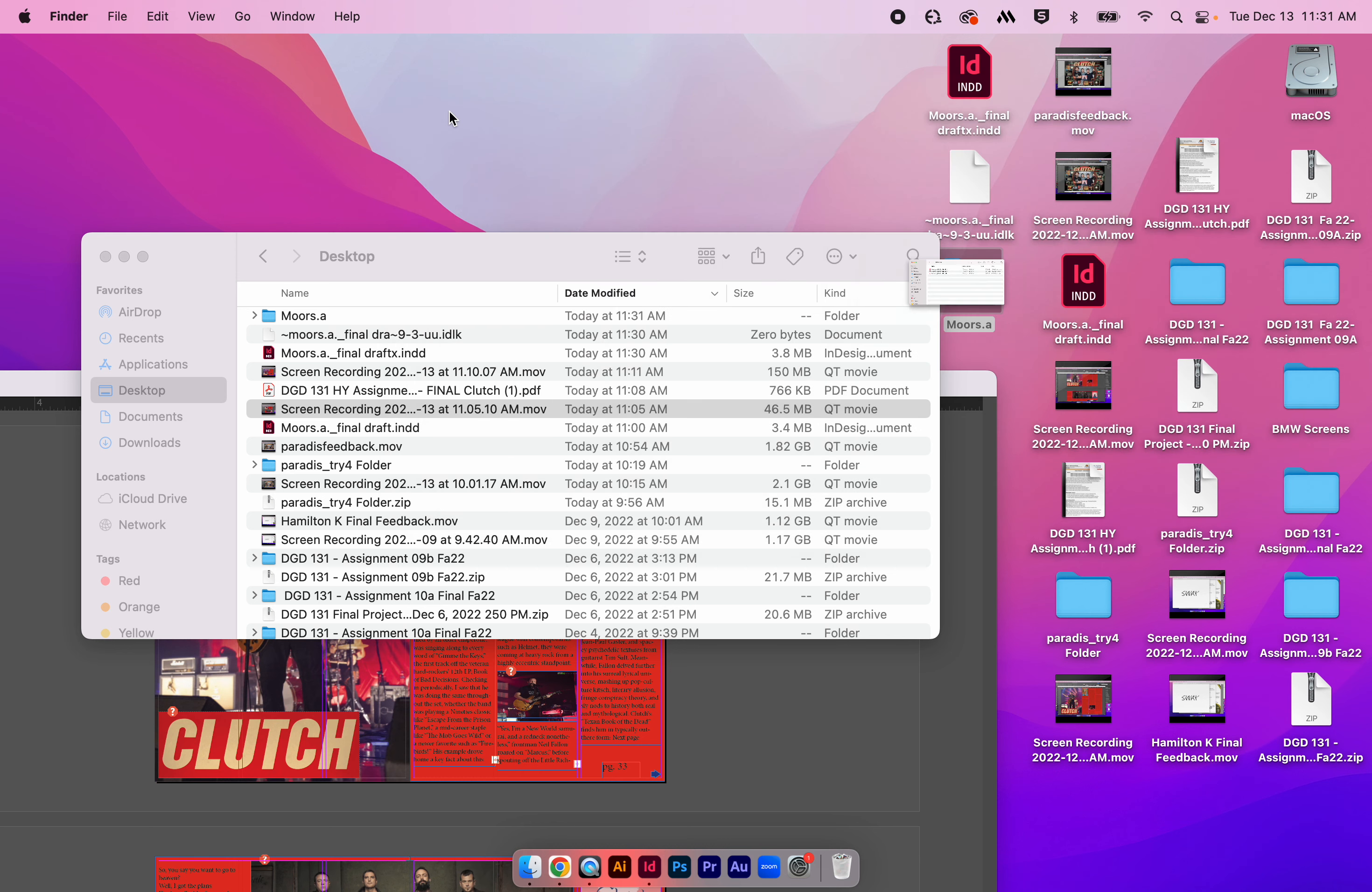
- Examine the contents of the try4 package folder on the Desktop for comparison with the new package
left_click_drag(501, 267, 477, 133)
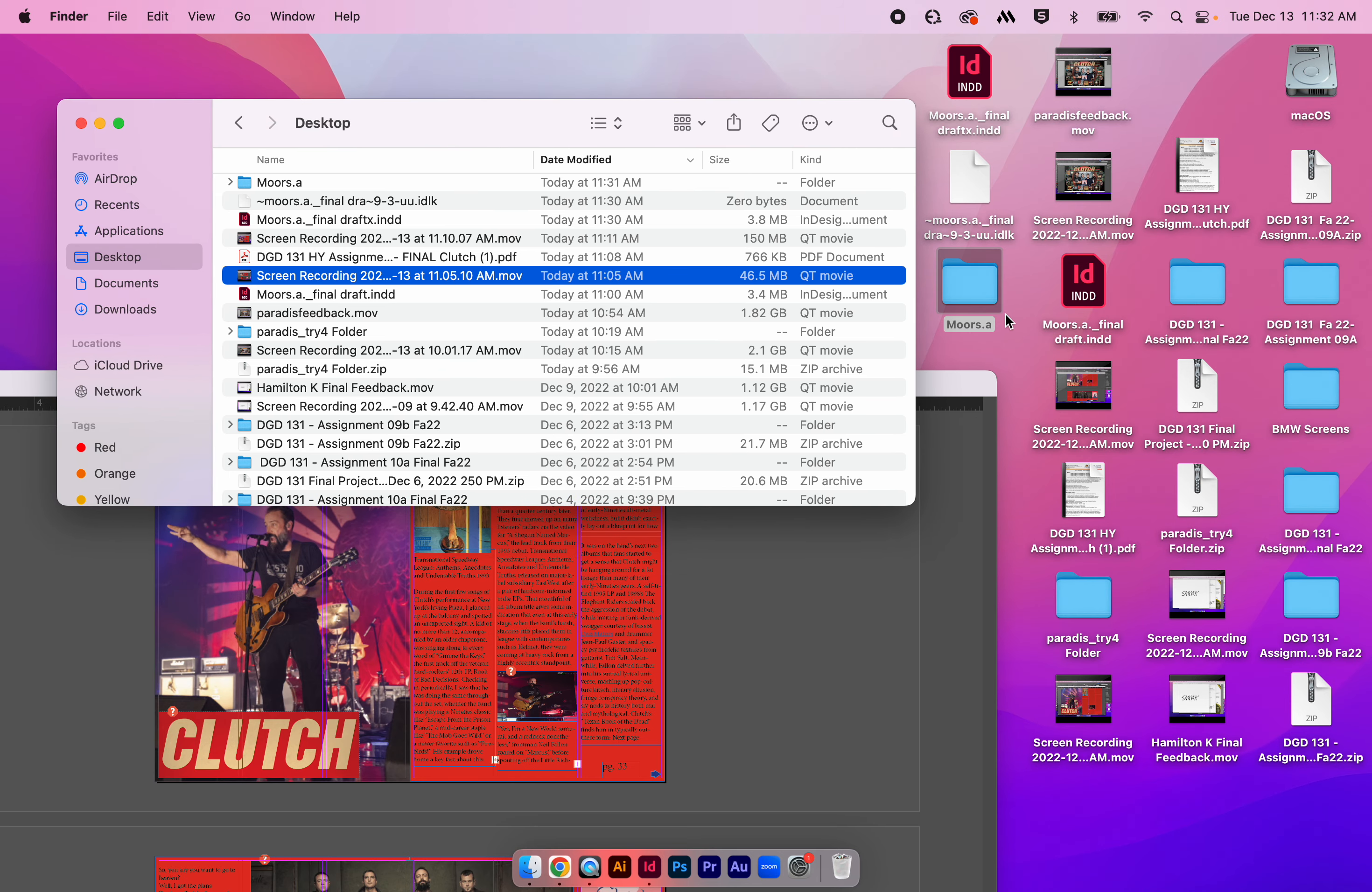
left_click(1099, 616)
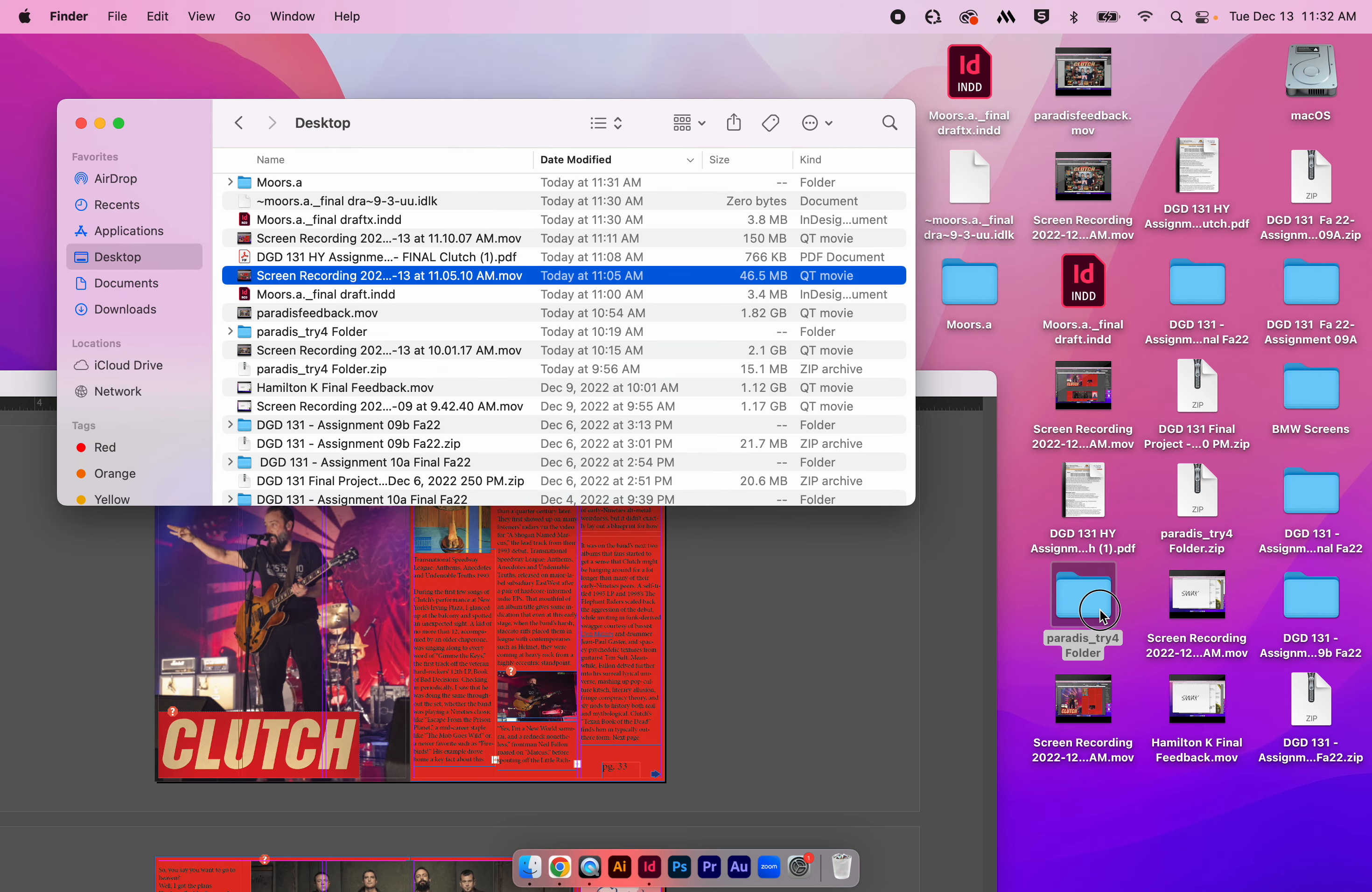
double_click(1099, 616)
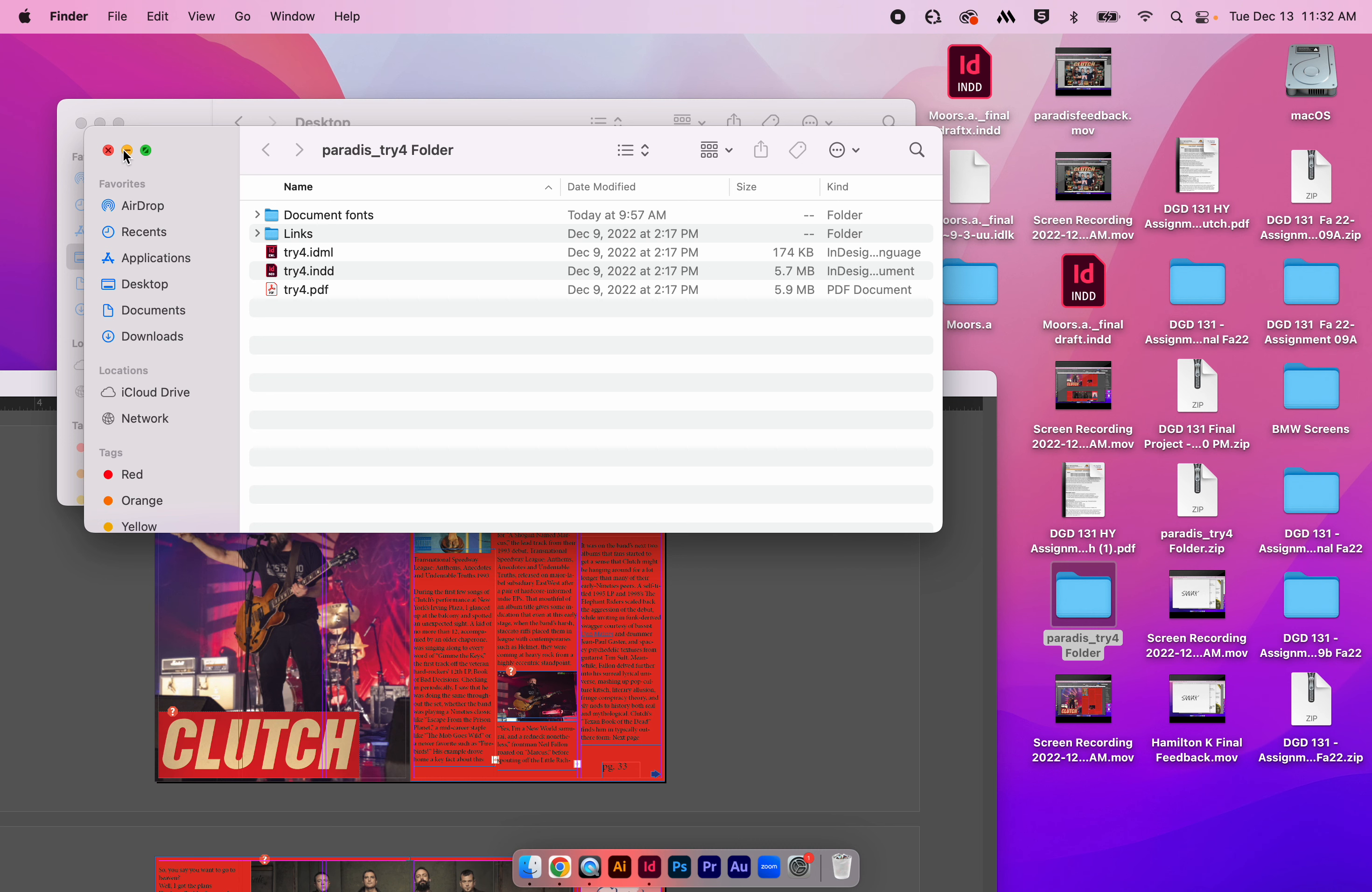
left_click(108, 150)
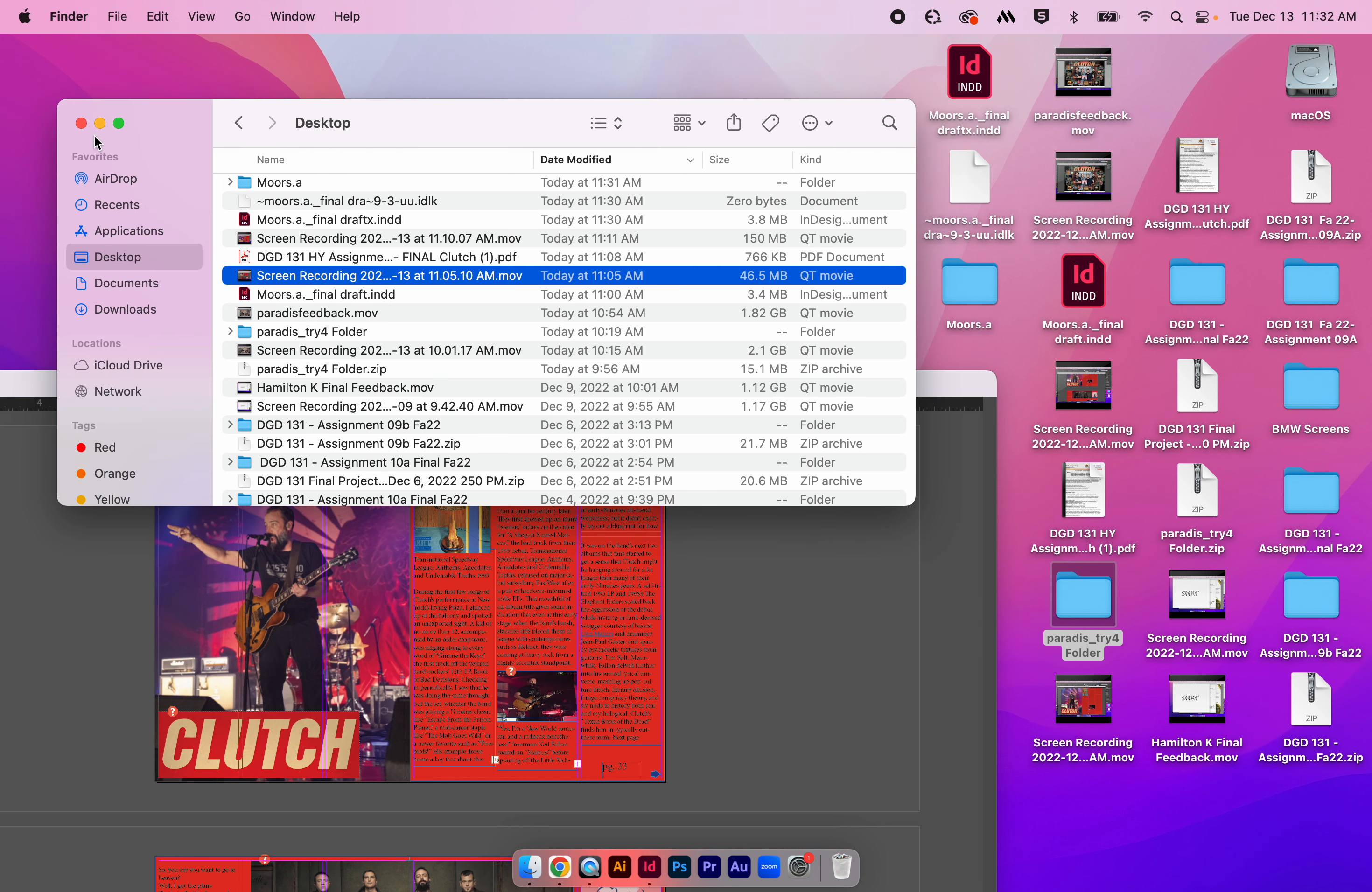
- Switch back to InDesign and set up an Adobe PDF (Interactive) export with a file name ending in "final draftint"
left_click(840, 617)
left_click_drag(790, 379, 1002, 134)
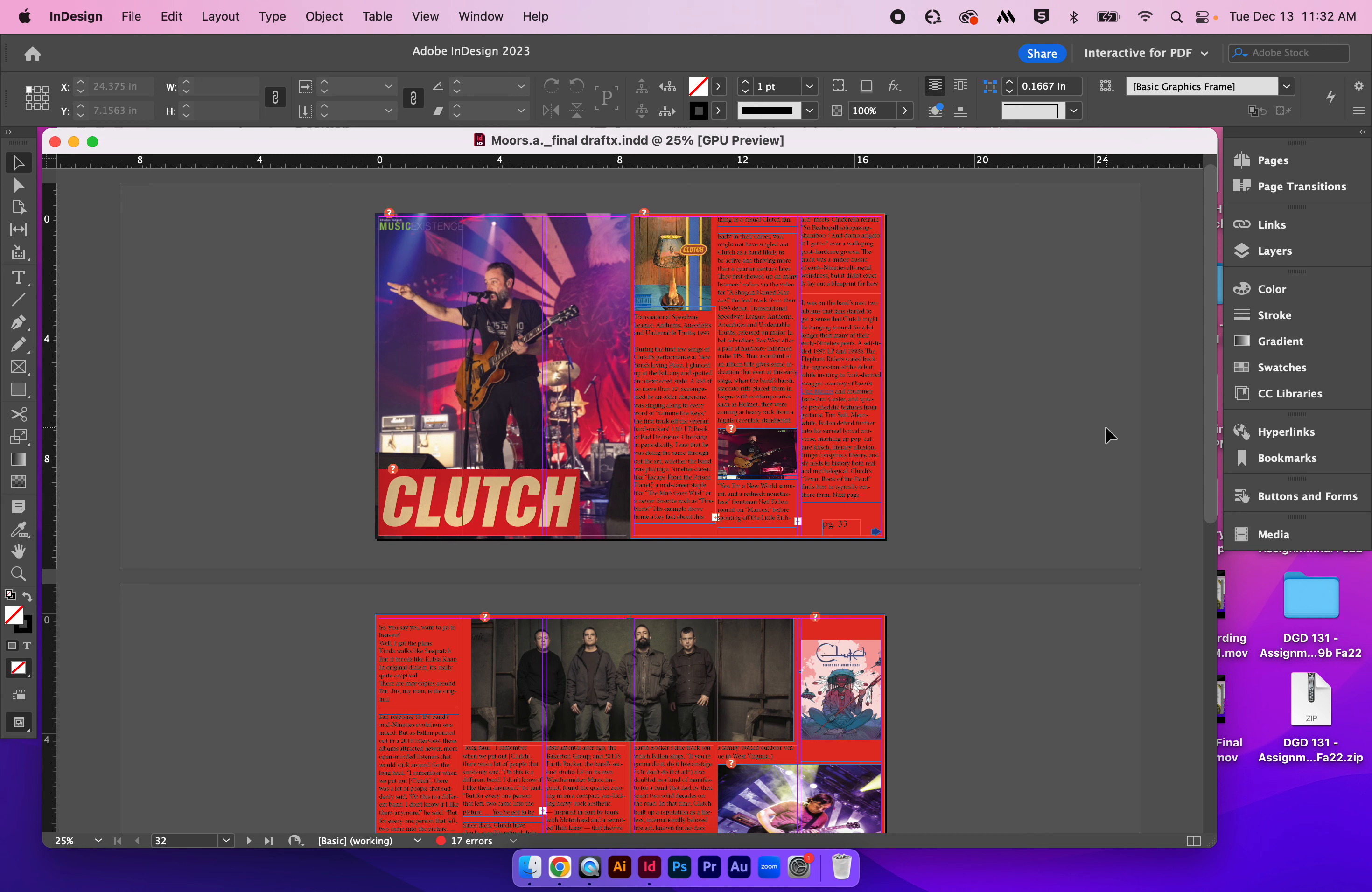
left_click(90, 18)
mouse_move(127, 19)
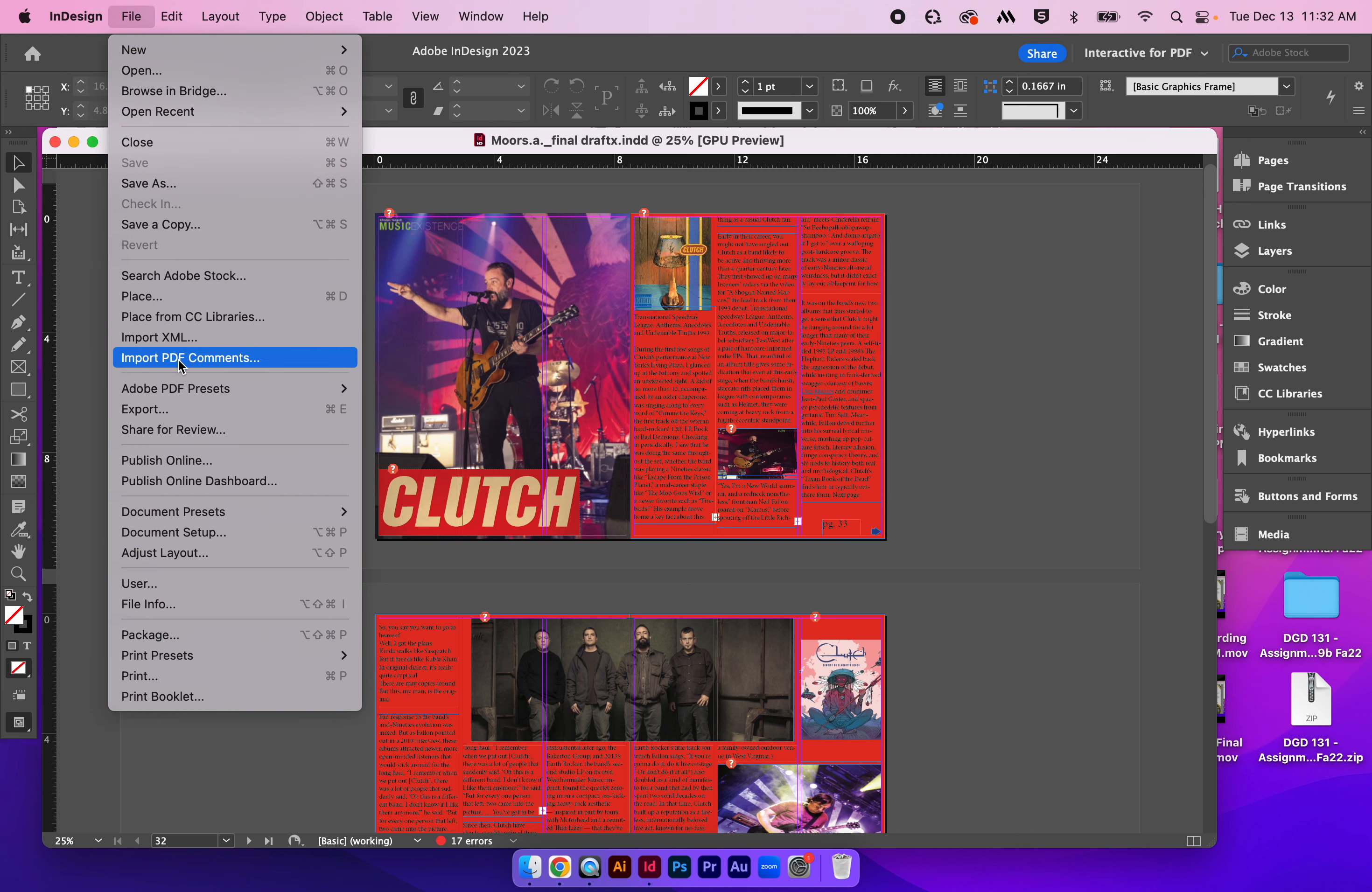
left_click(169, 413)
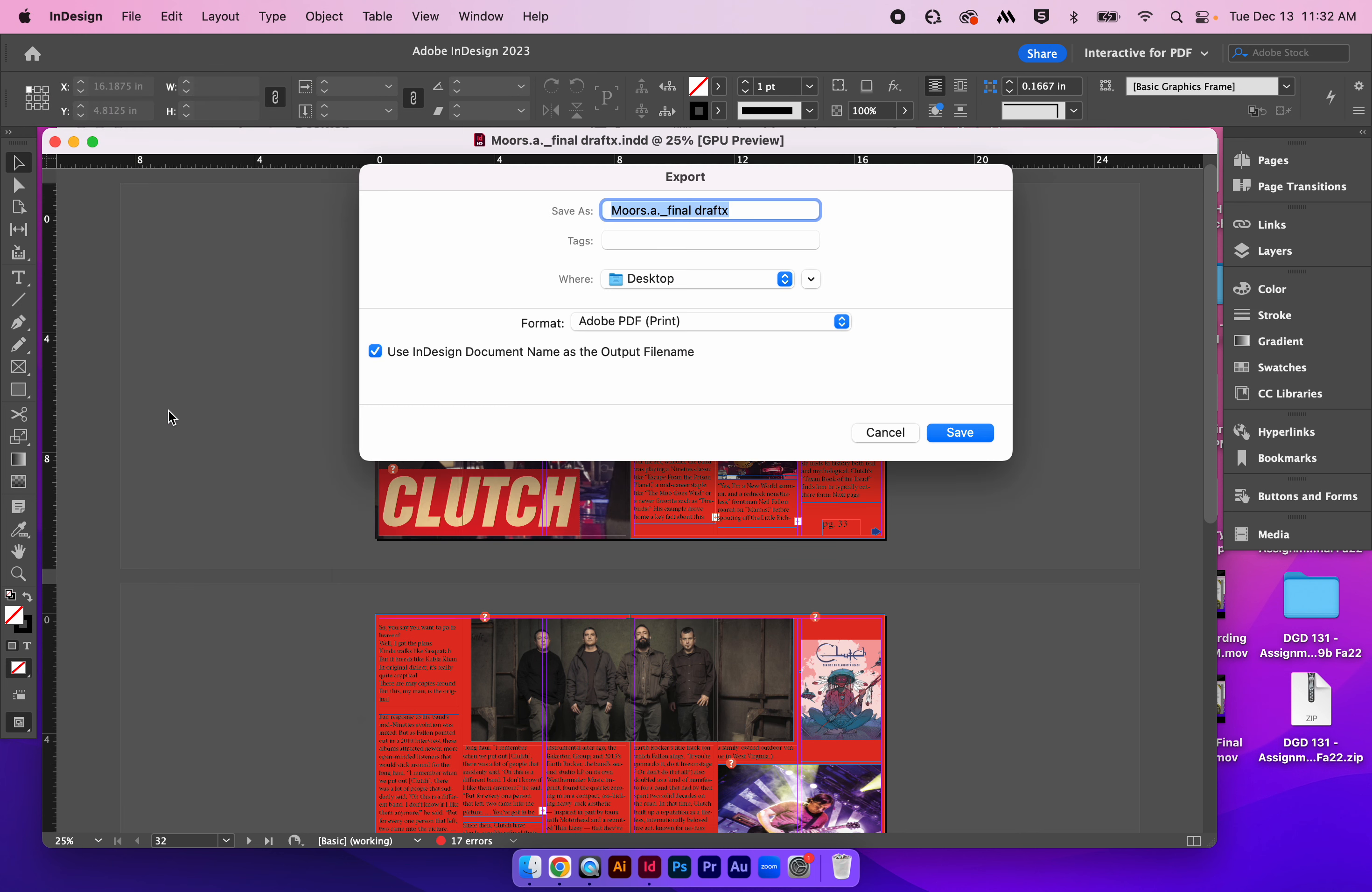
left_click(725, 325)
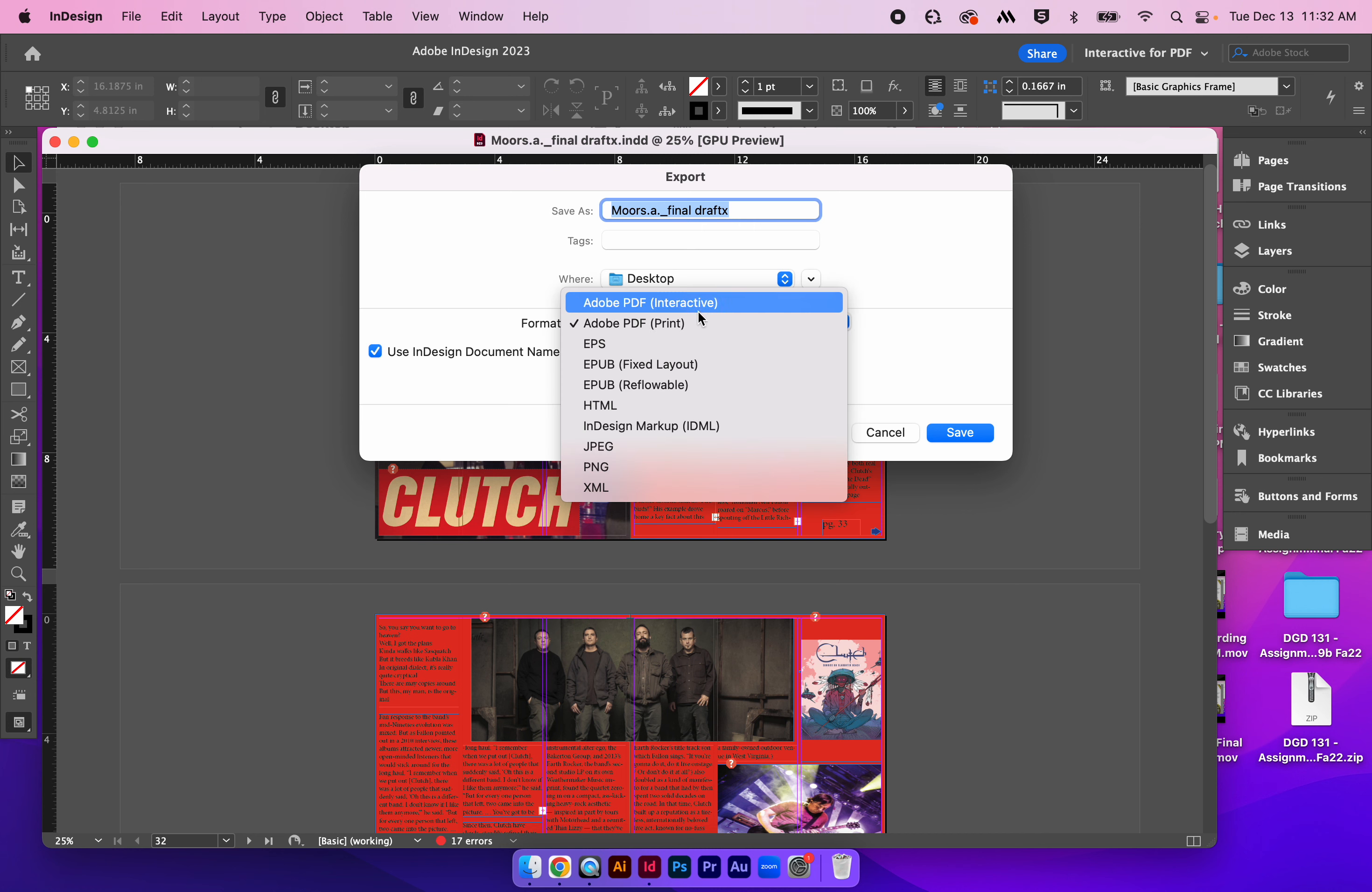
left_click(727, 304)
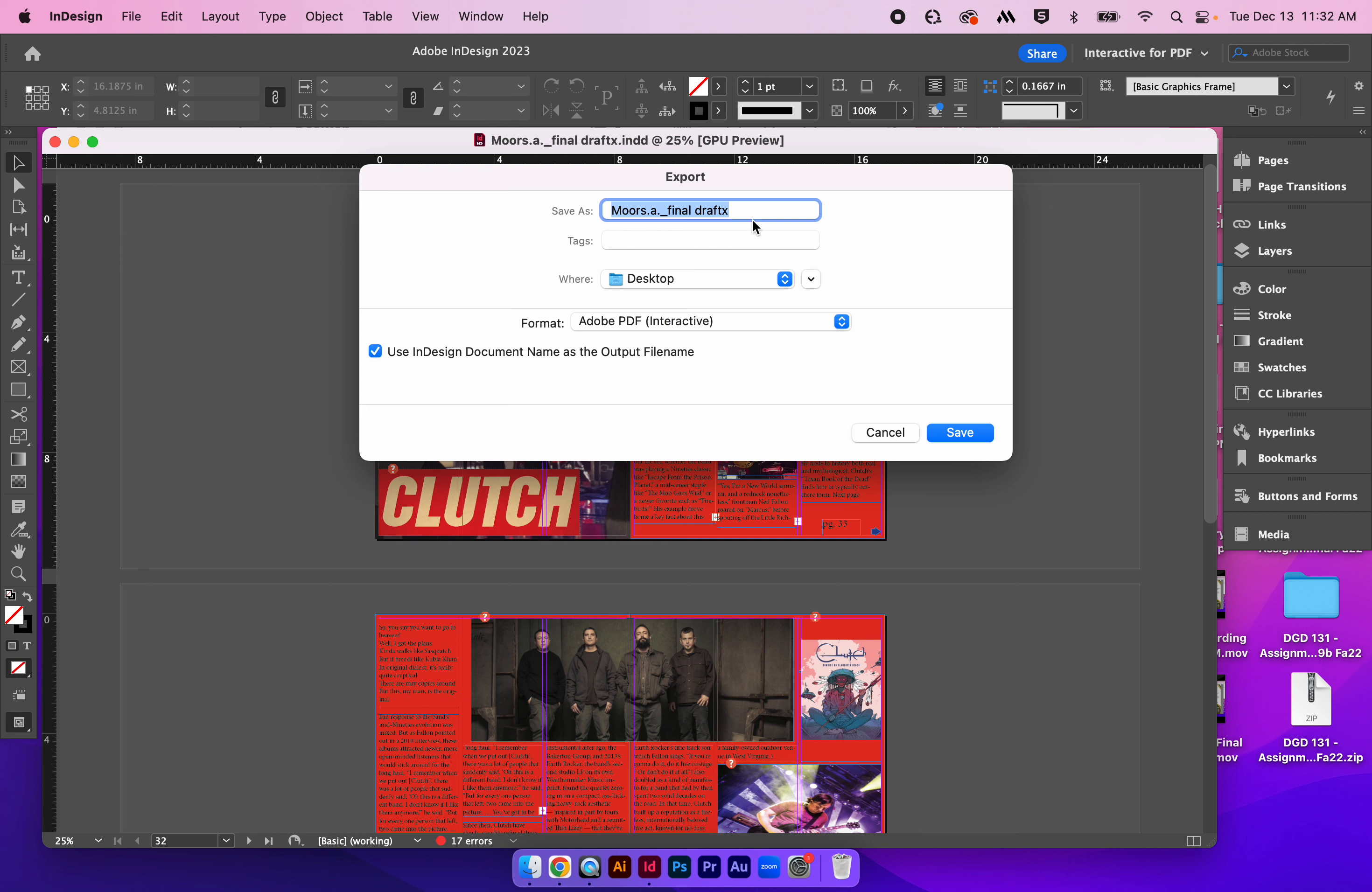
left_click(749, 207)
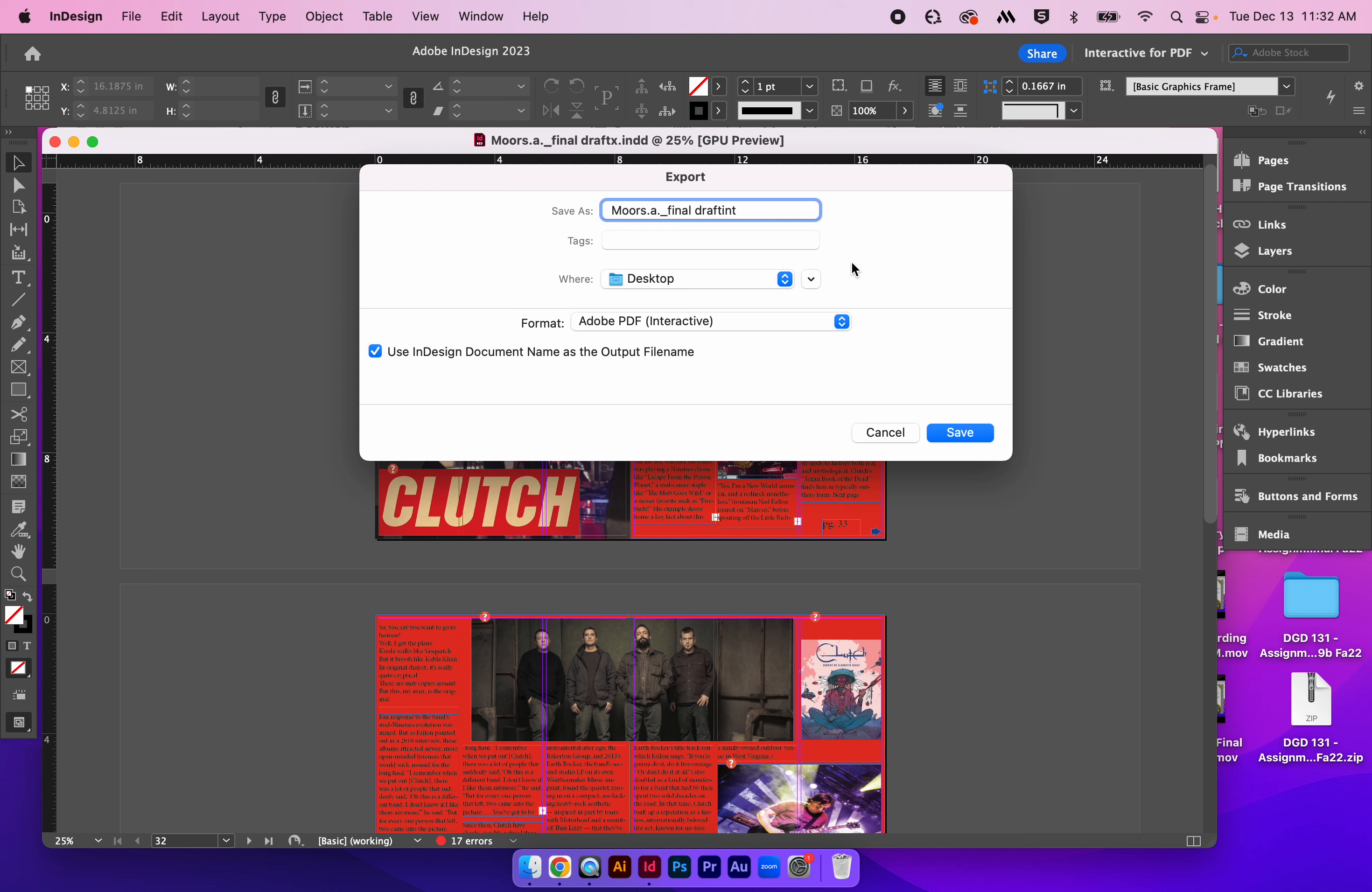
- Choose the packaged folder on the Desktop as the interactive PDF's destination and continue to its export options
left_click(810, 279)
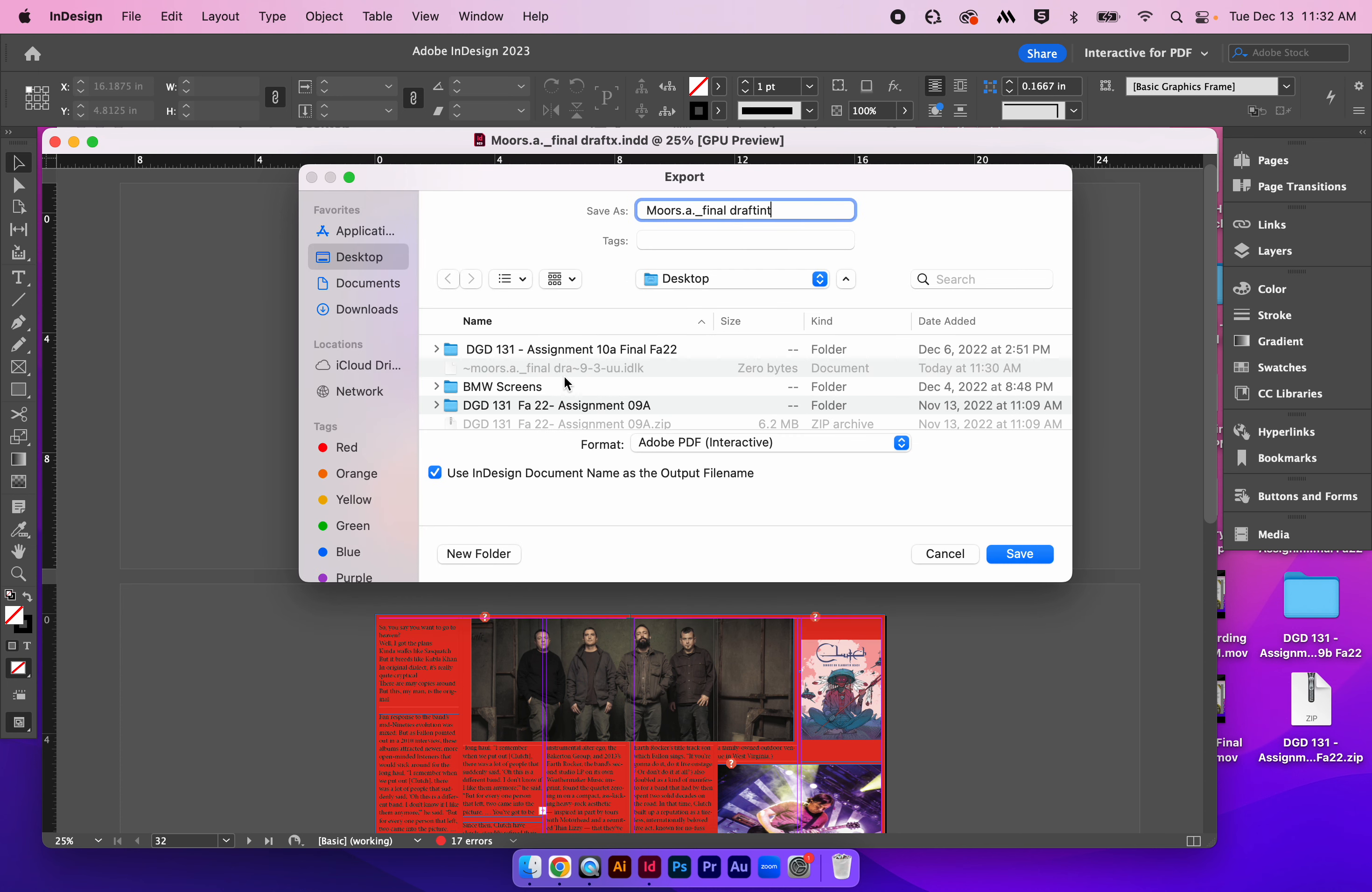
scroll(558, 406, "down", 5)
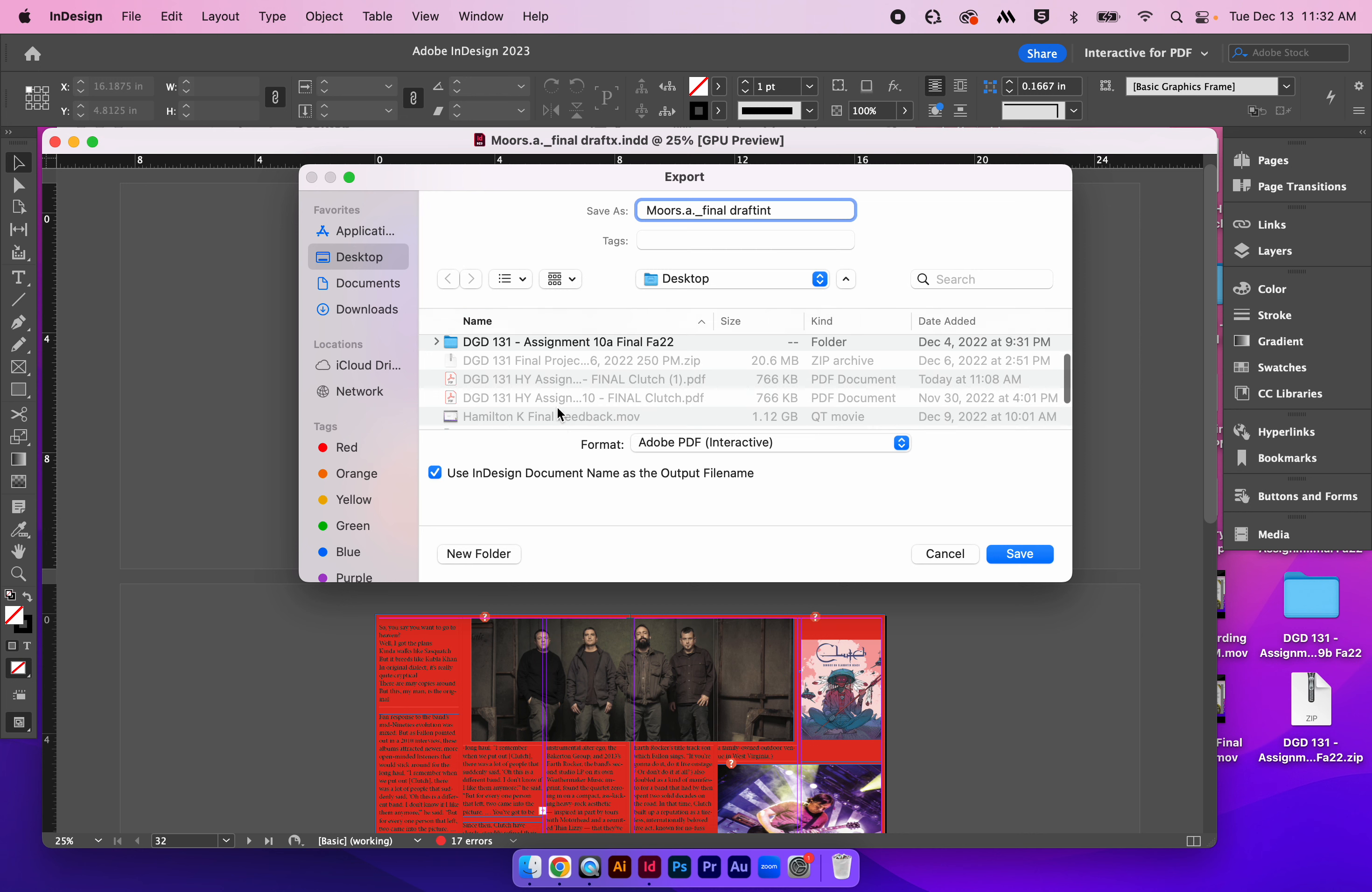
double_click(502, 396)
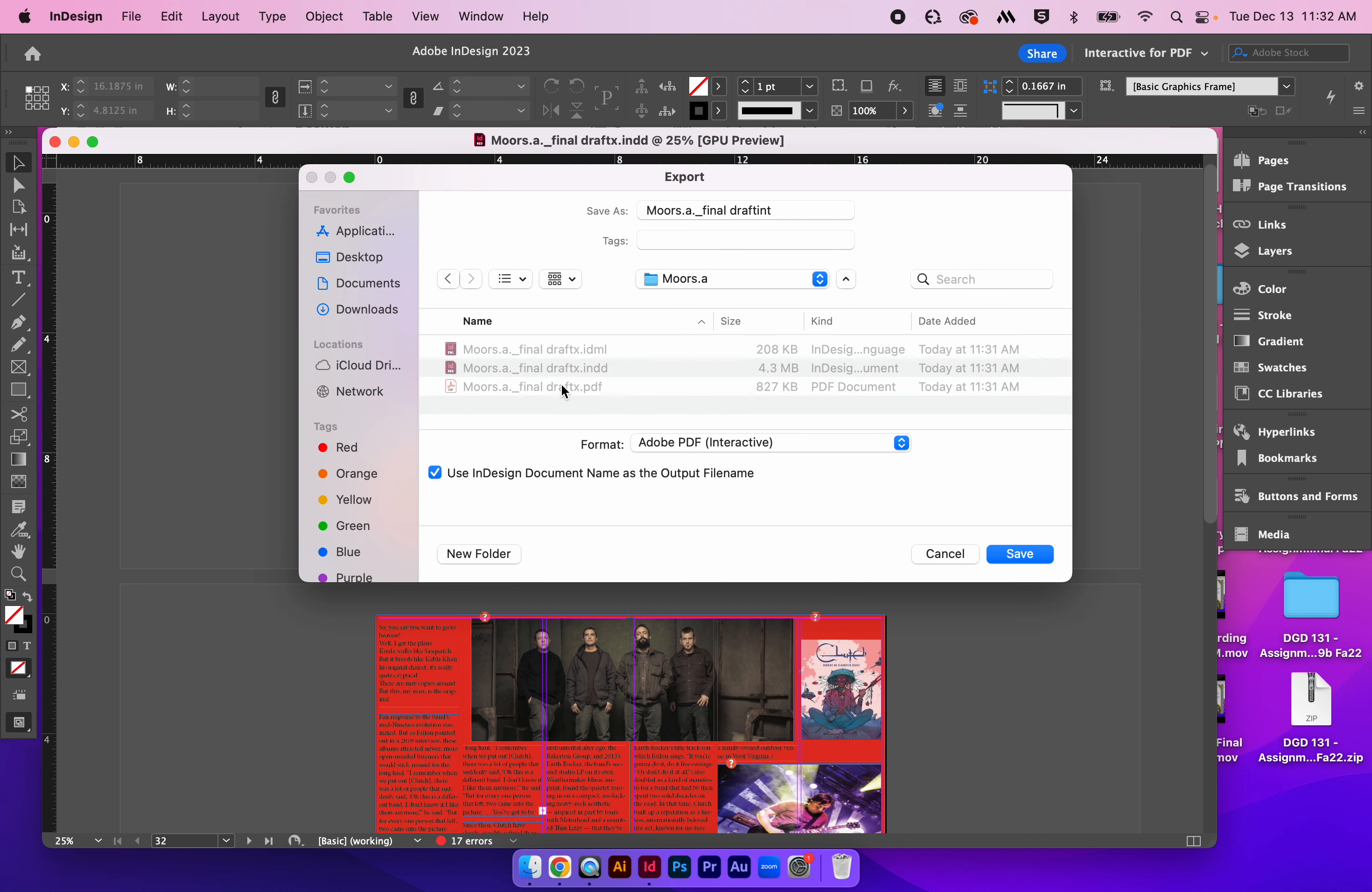
left_click(1020, 554)
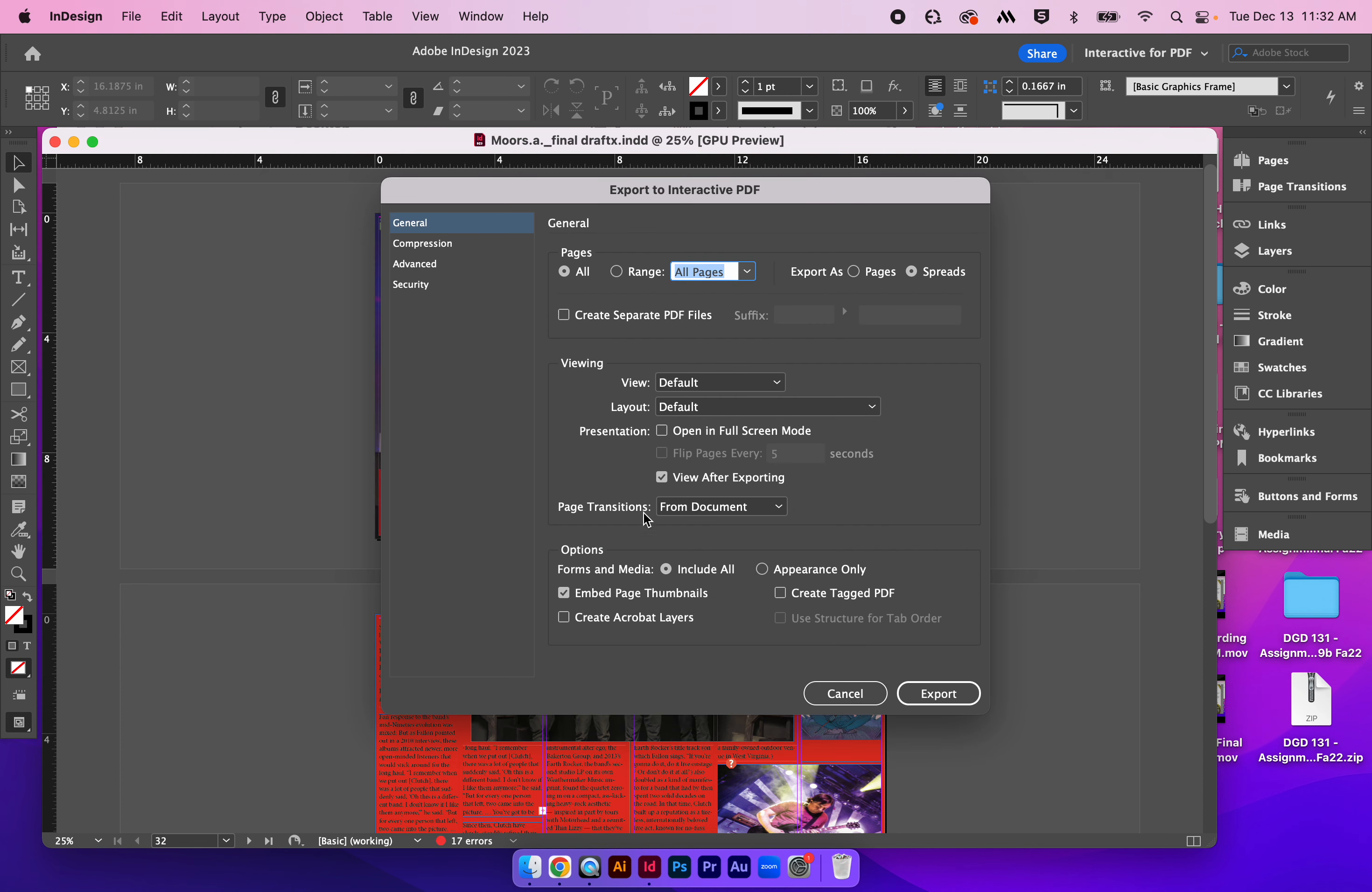
- Export all pages as spreads to the interactive PDF, accepting the color conversion, and review it in Acrobat through the last spread
left_click(927, 694)
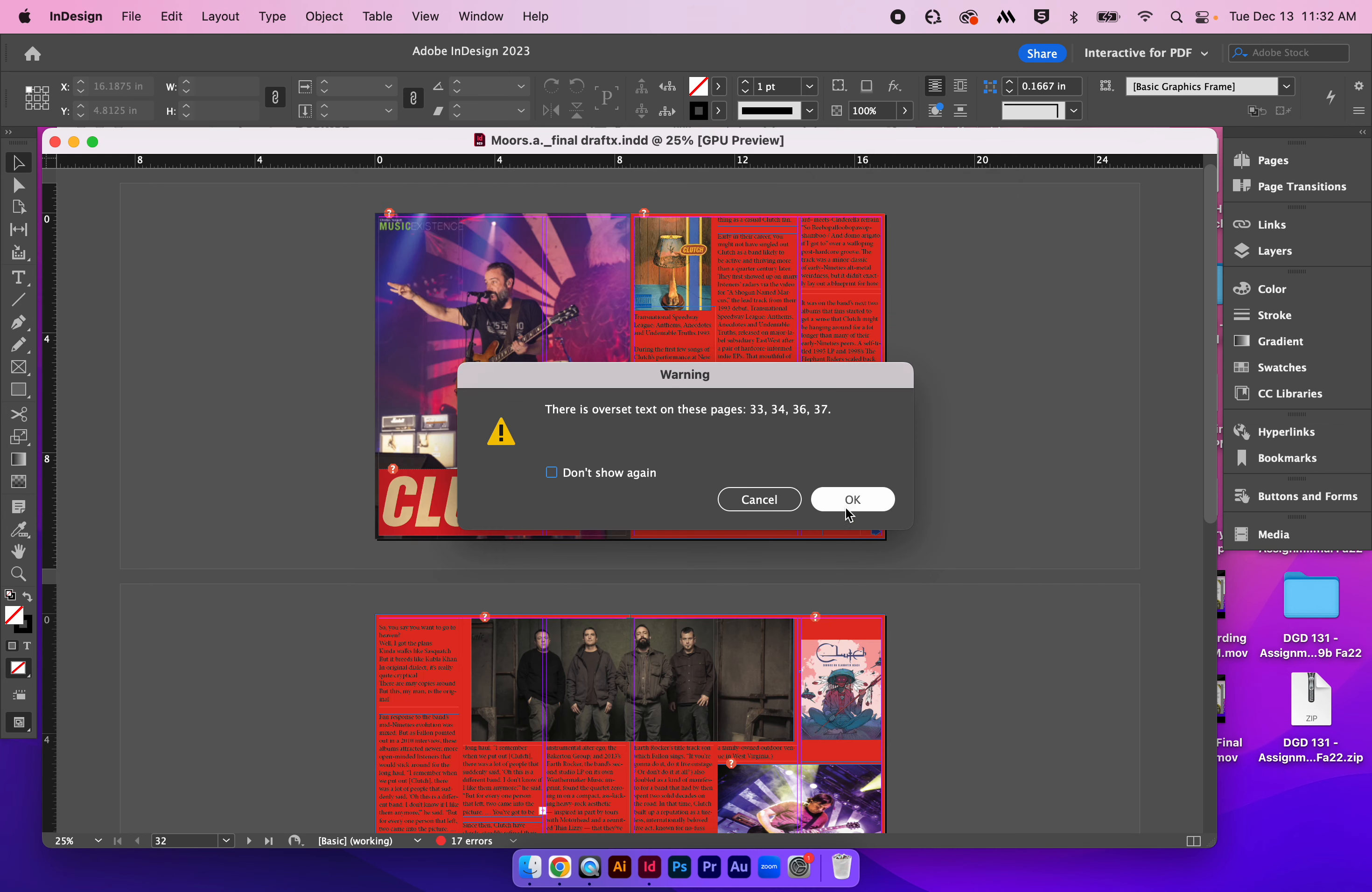
left_click(855, 501)
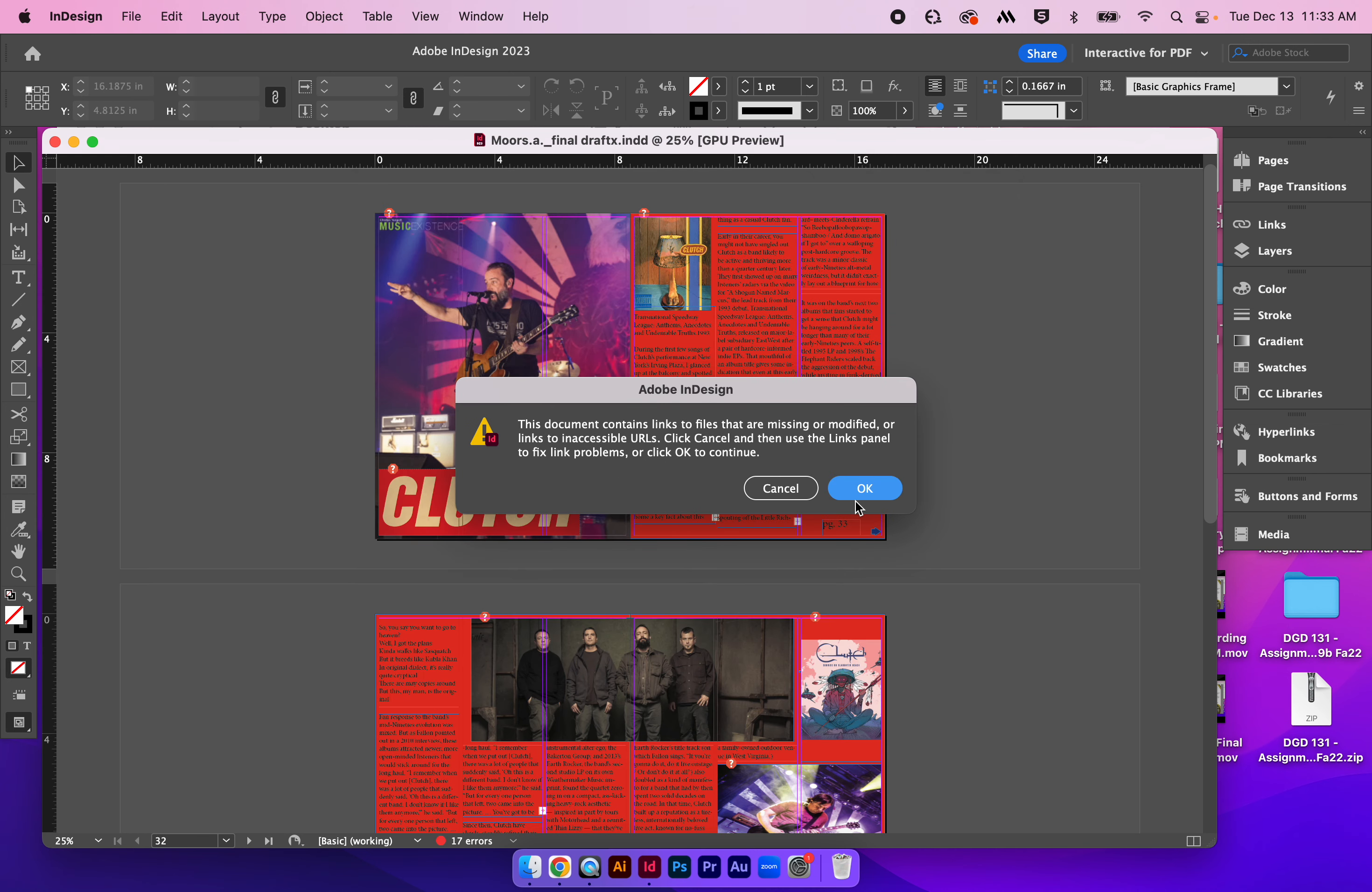
left_click(888, 492)
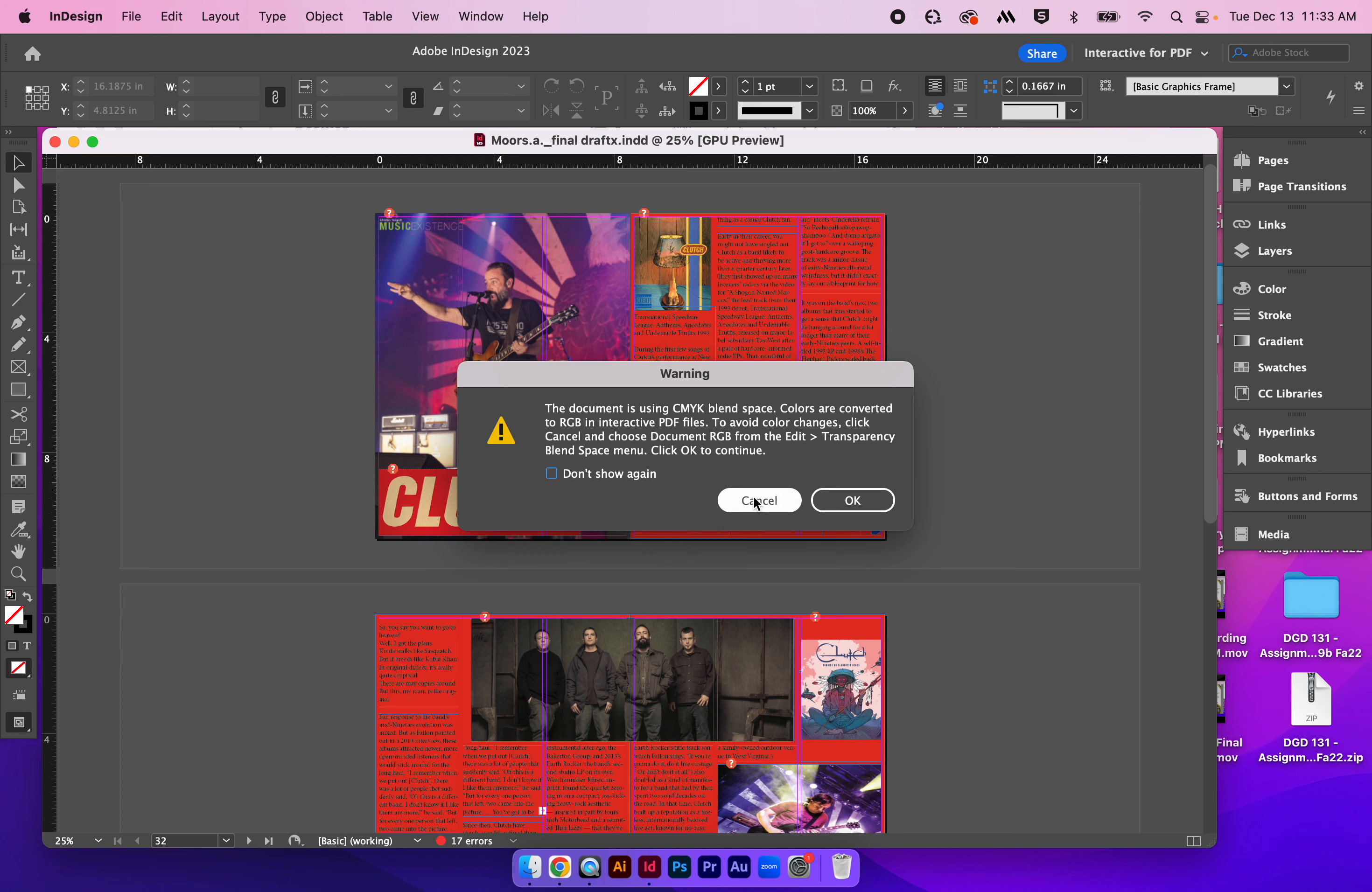
left_click(850, 501)
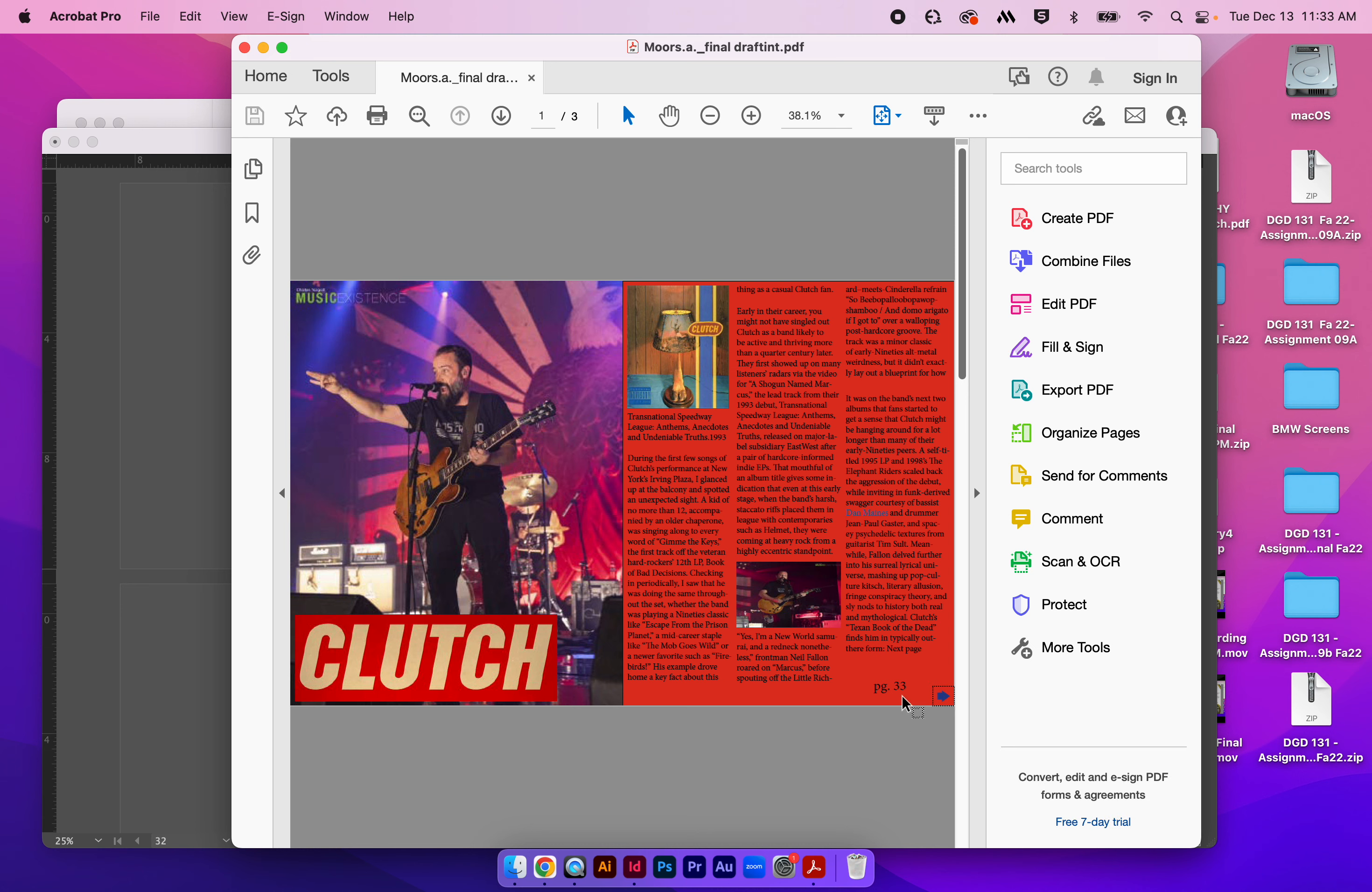
scroll(959, 290, "down", 4)
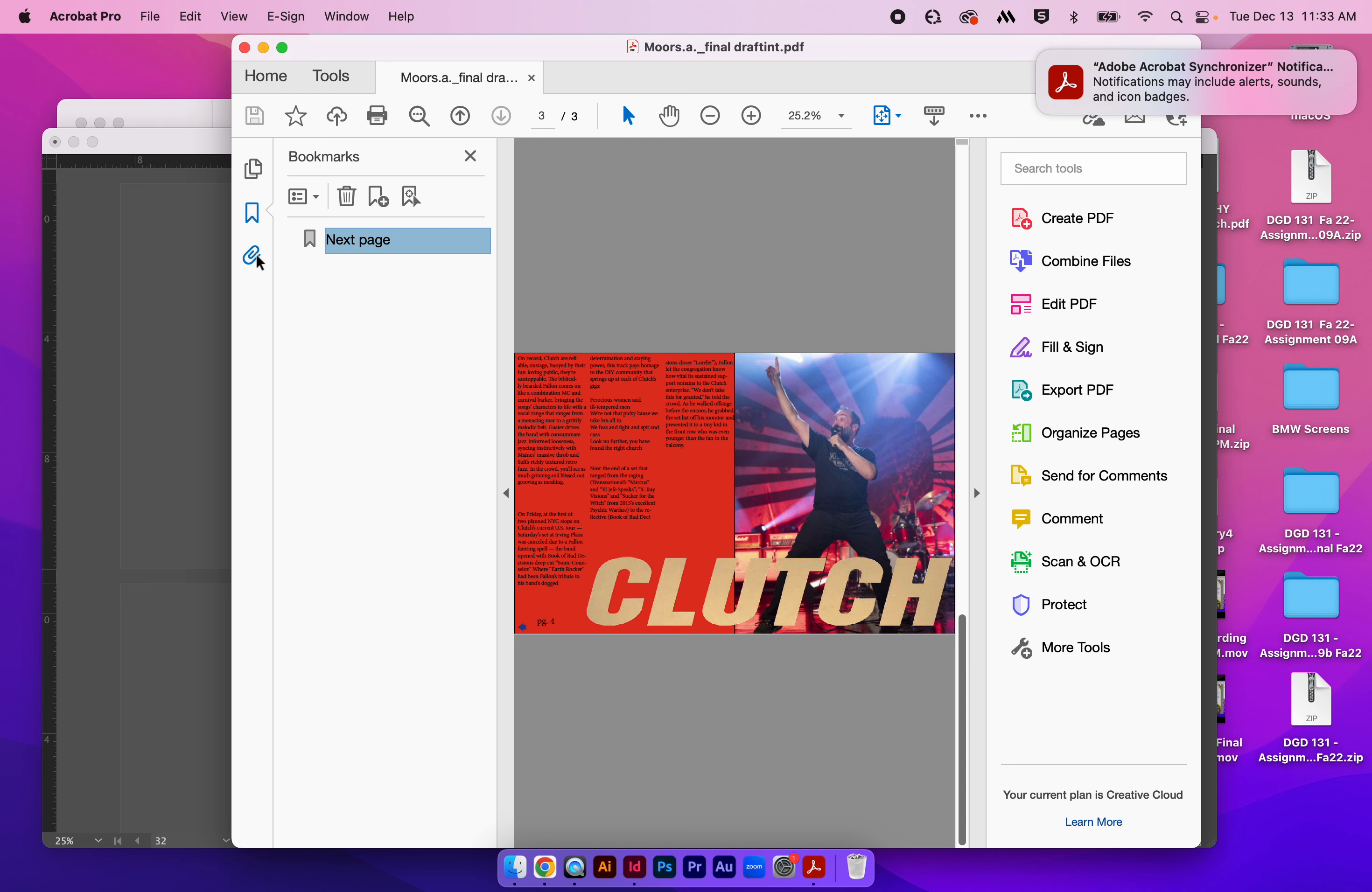
- Show the interactive PDF's page thumbnails, close the PDF, and return to the InDesign document
left_click(253, 169)
mouse_move(1330, 75)
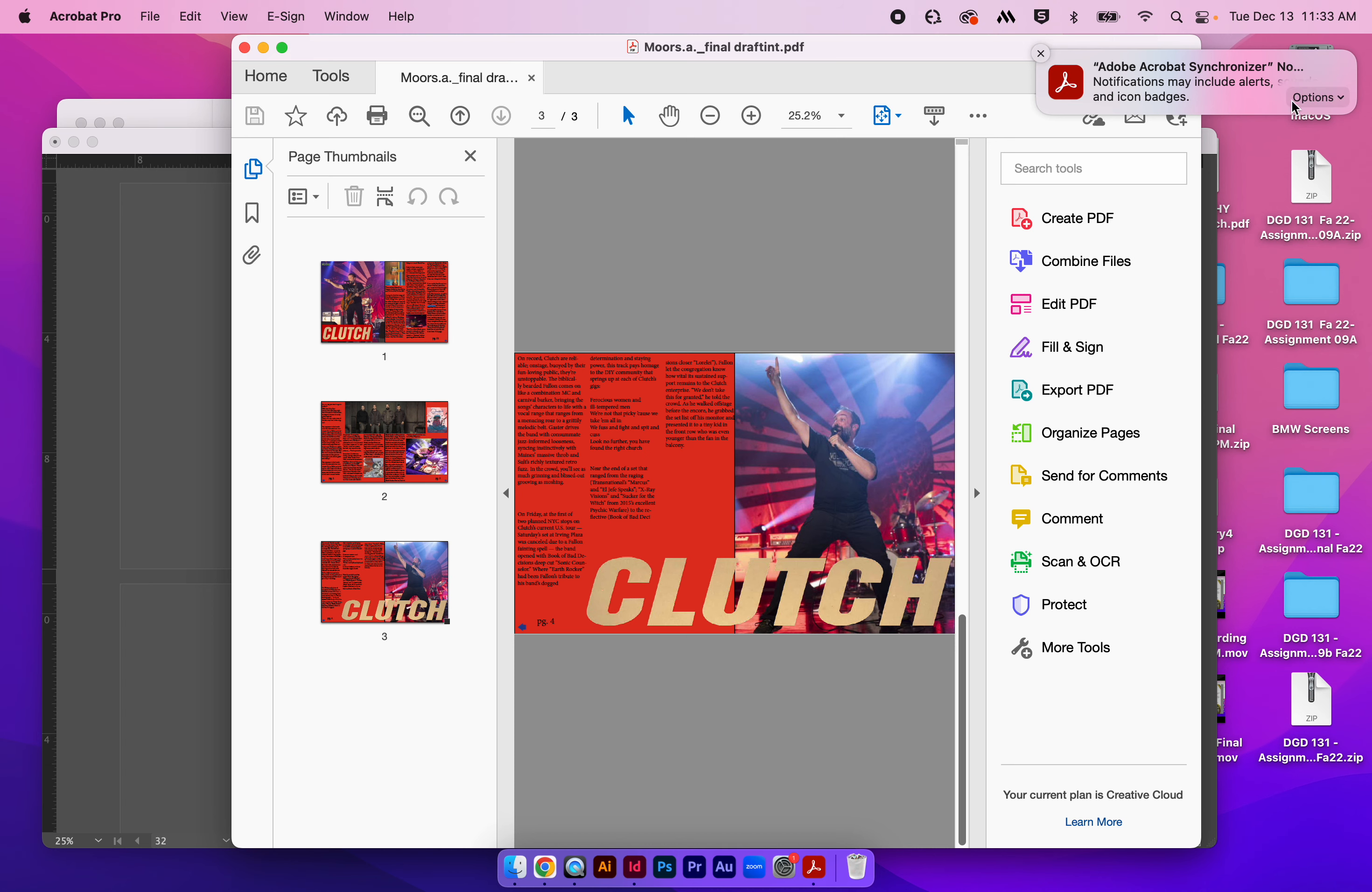
left_click(244, 47)
left_click(212, 307)
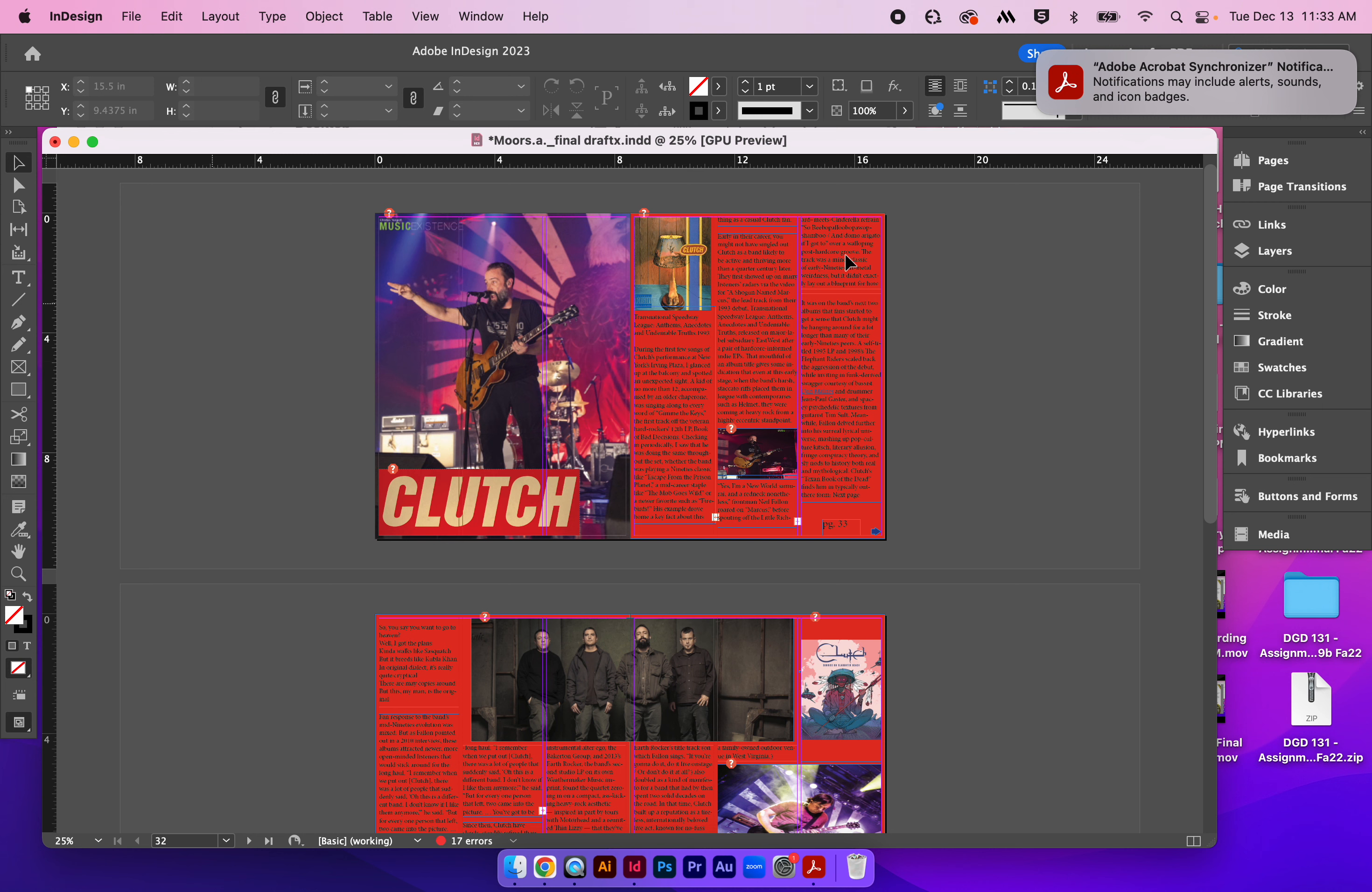
- Hide InDesign and examine the files inside the packaged folder on the Desktop, closing its window when done
left_click(95, 28)
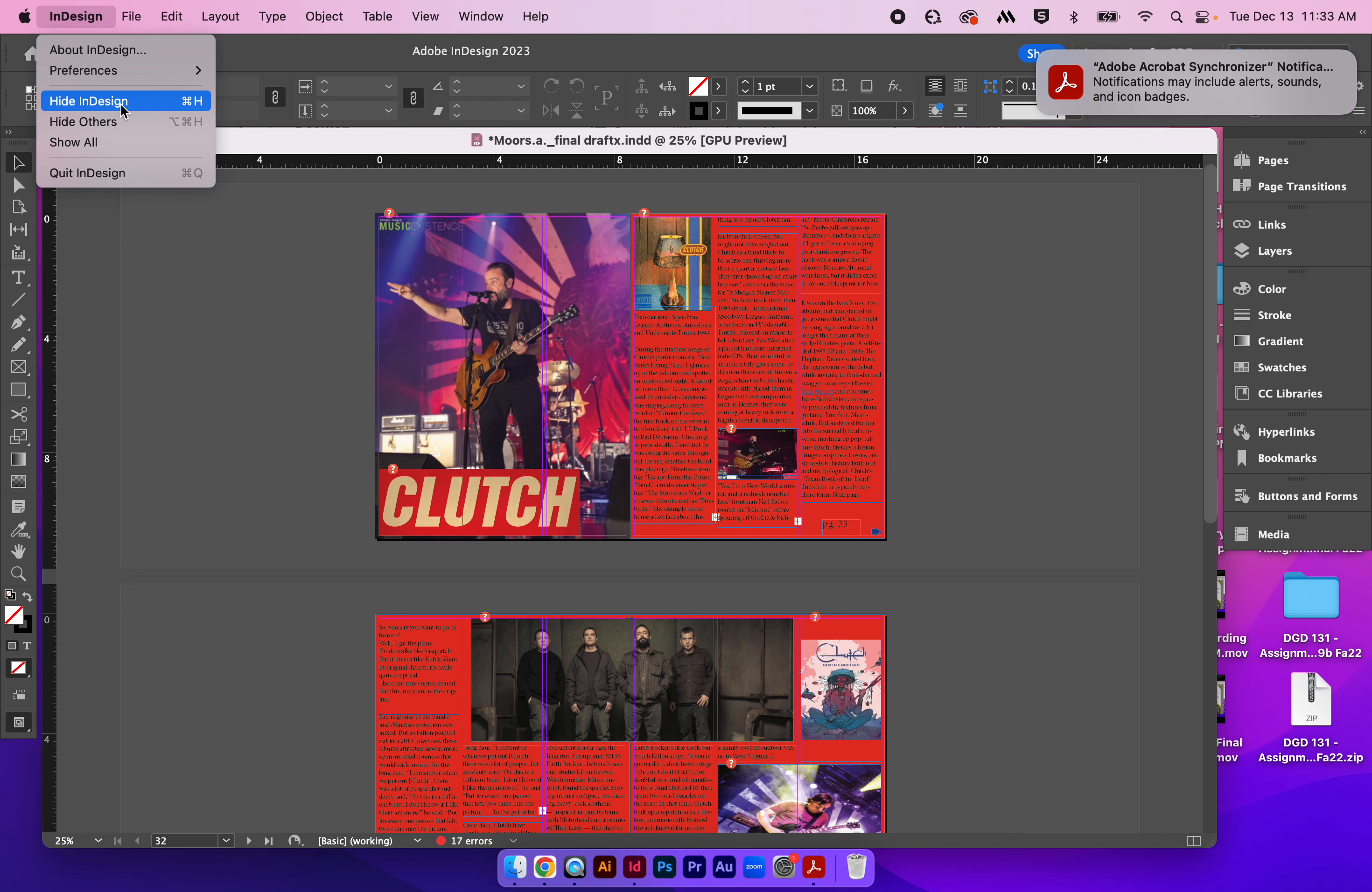
left_click(88, 100)
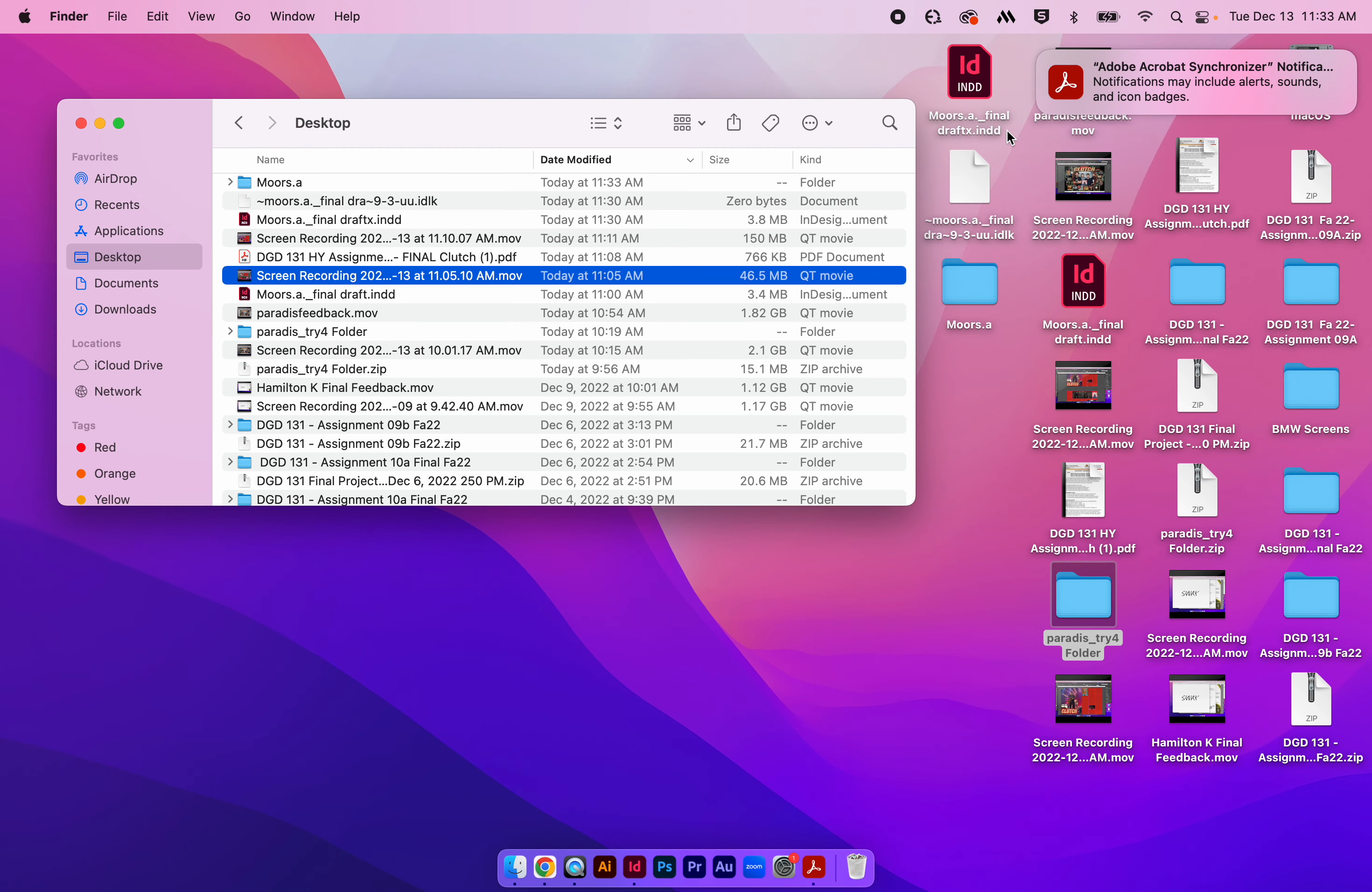
left_click(977, 302)
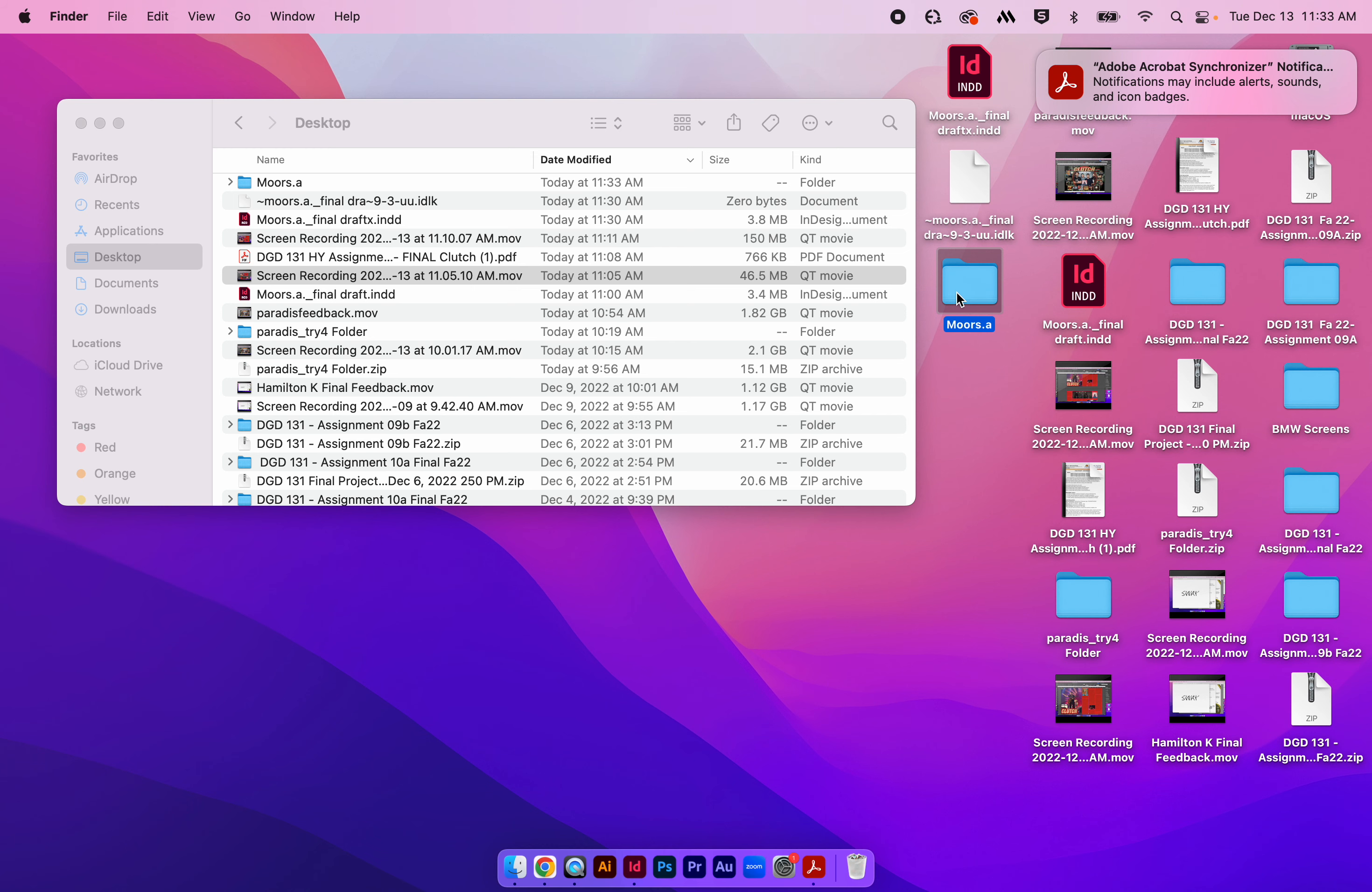
double_click(961, 284)
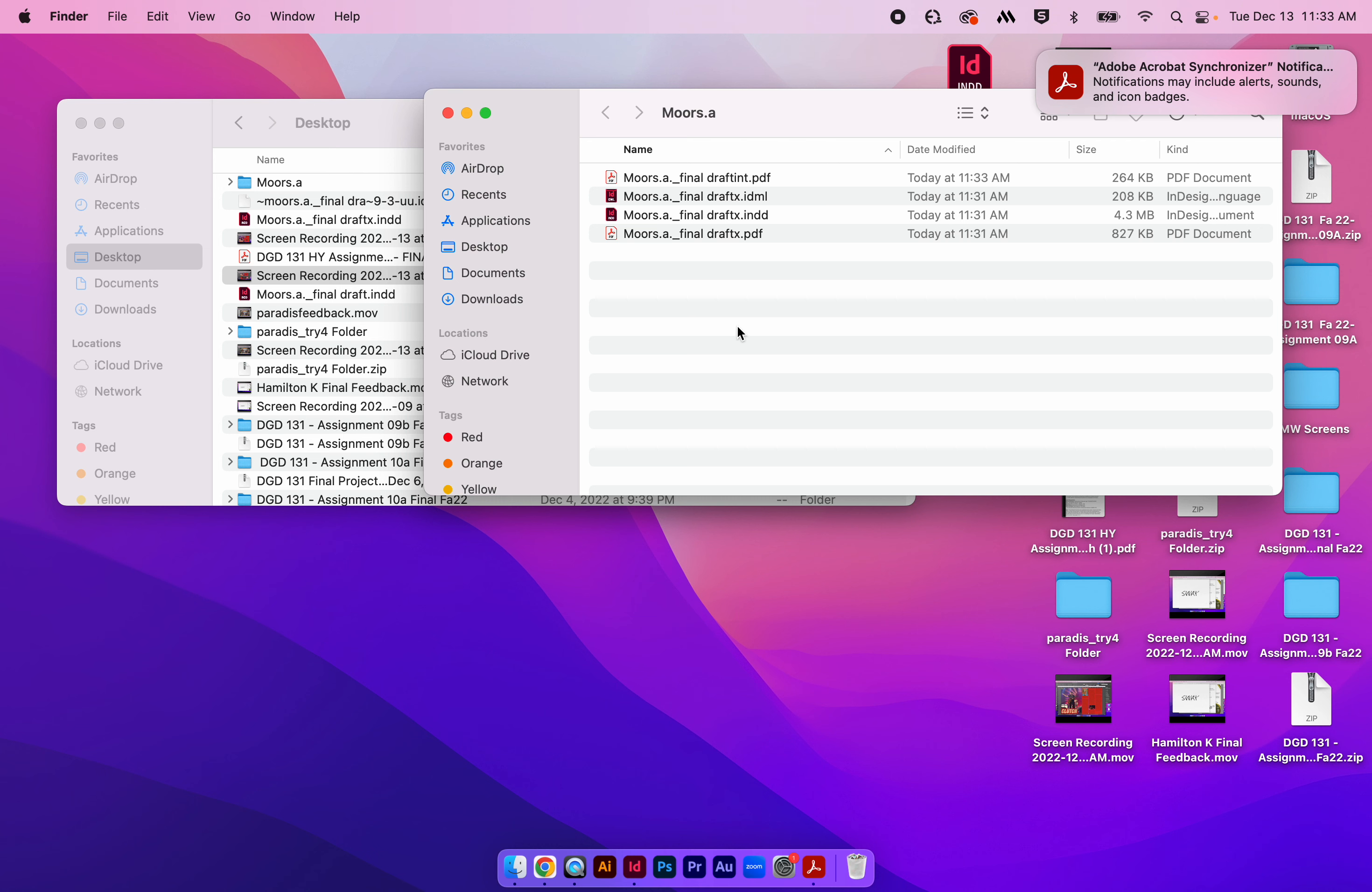
left_click(448, 113)
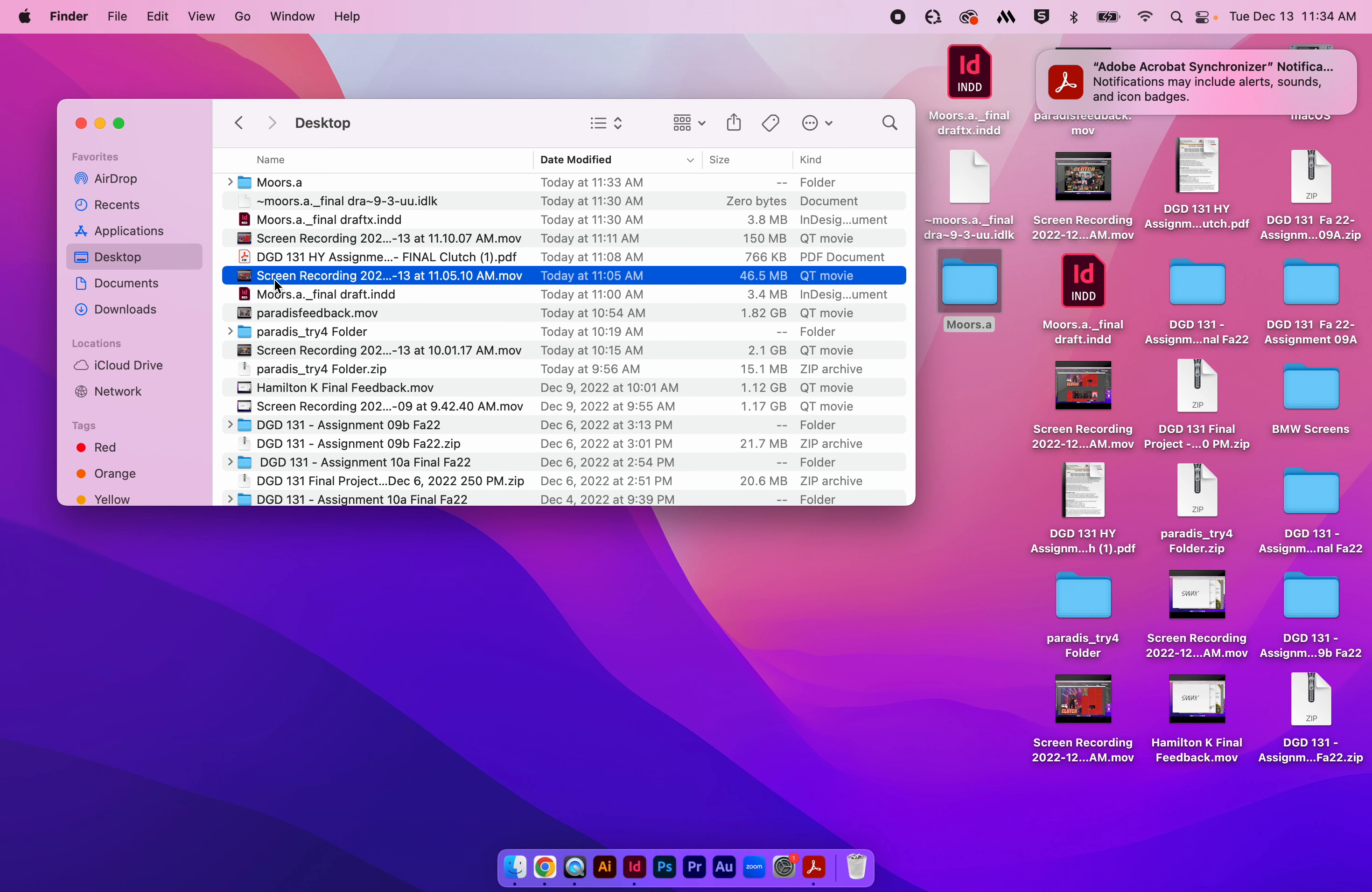
left_click(278, 257, "shift")
left_click(277, 239, "shift")
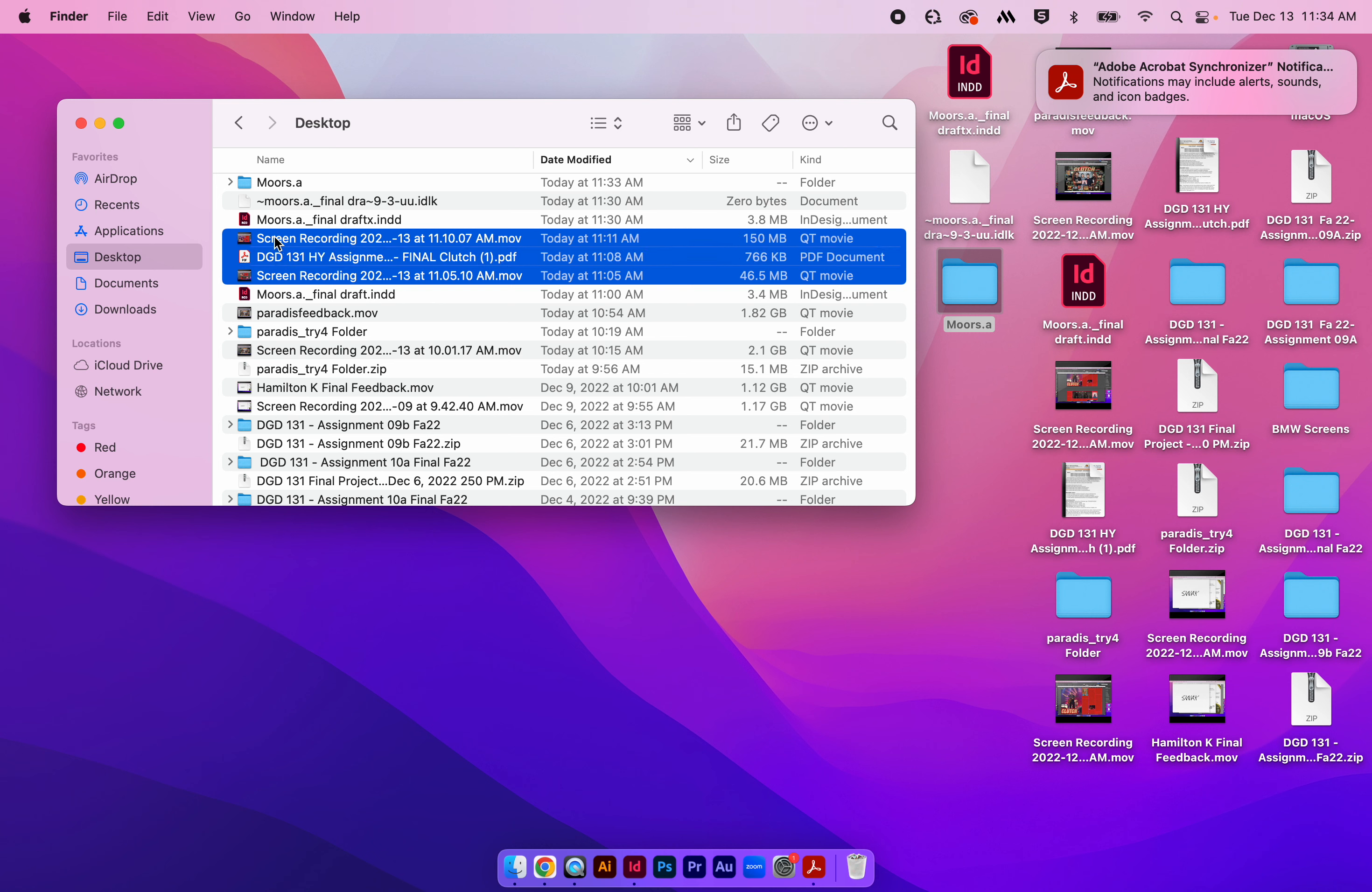
left_click(275, 220, "shift")
left_click(276, 203, "shift")
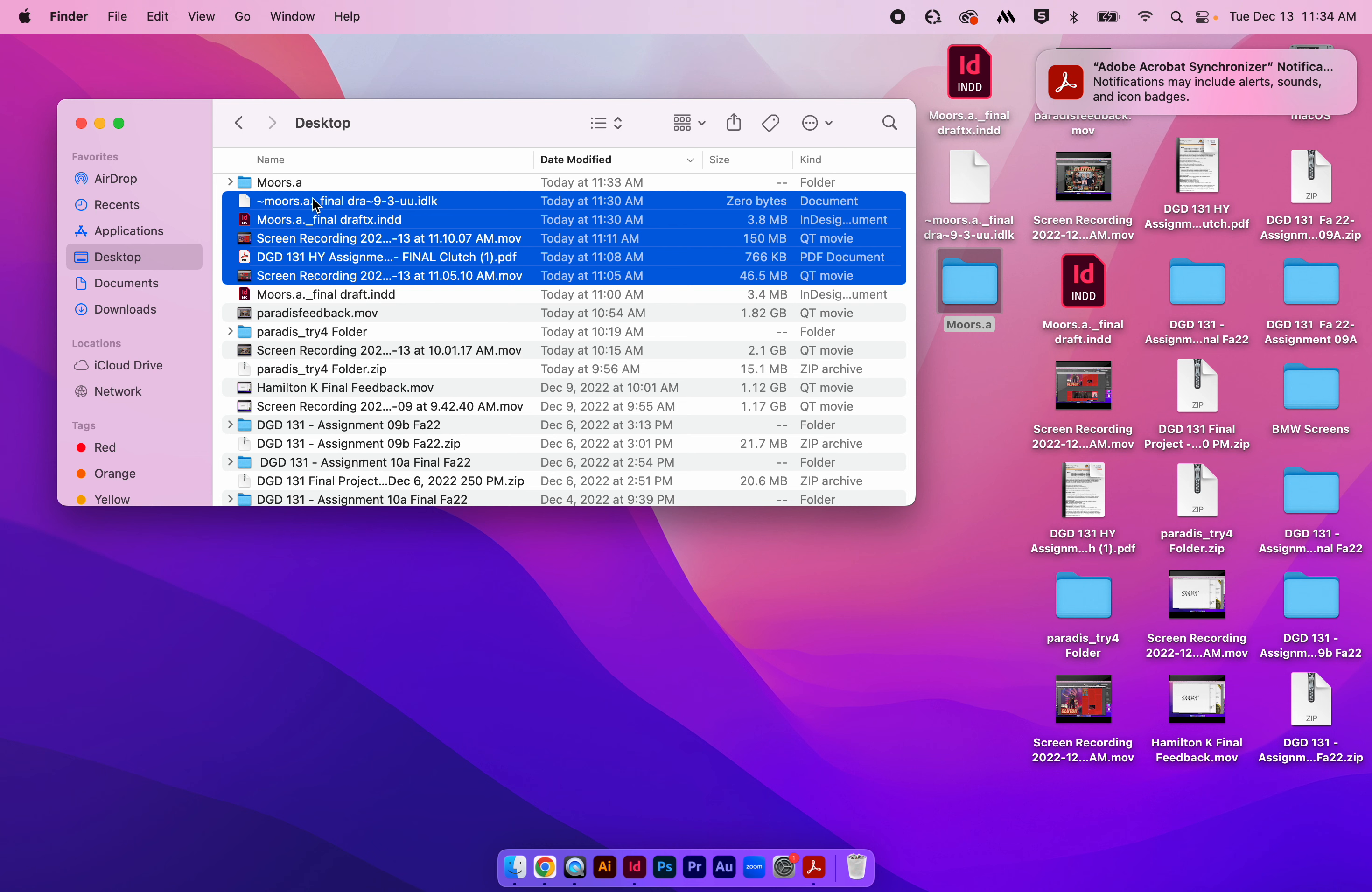
right_click(315, 199)
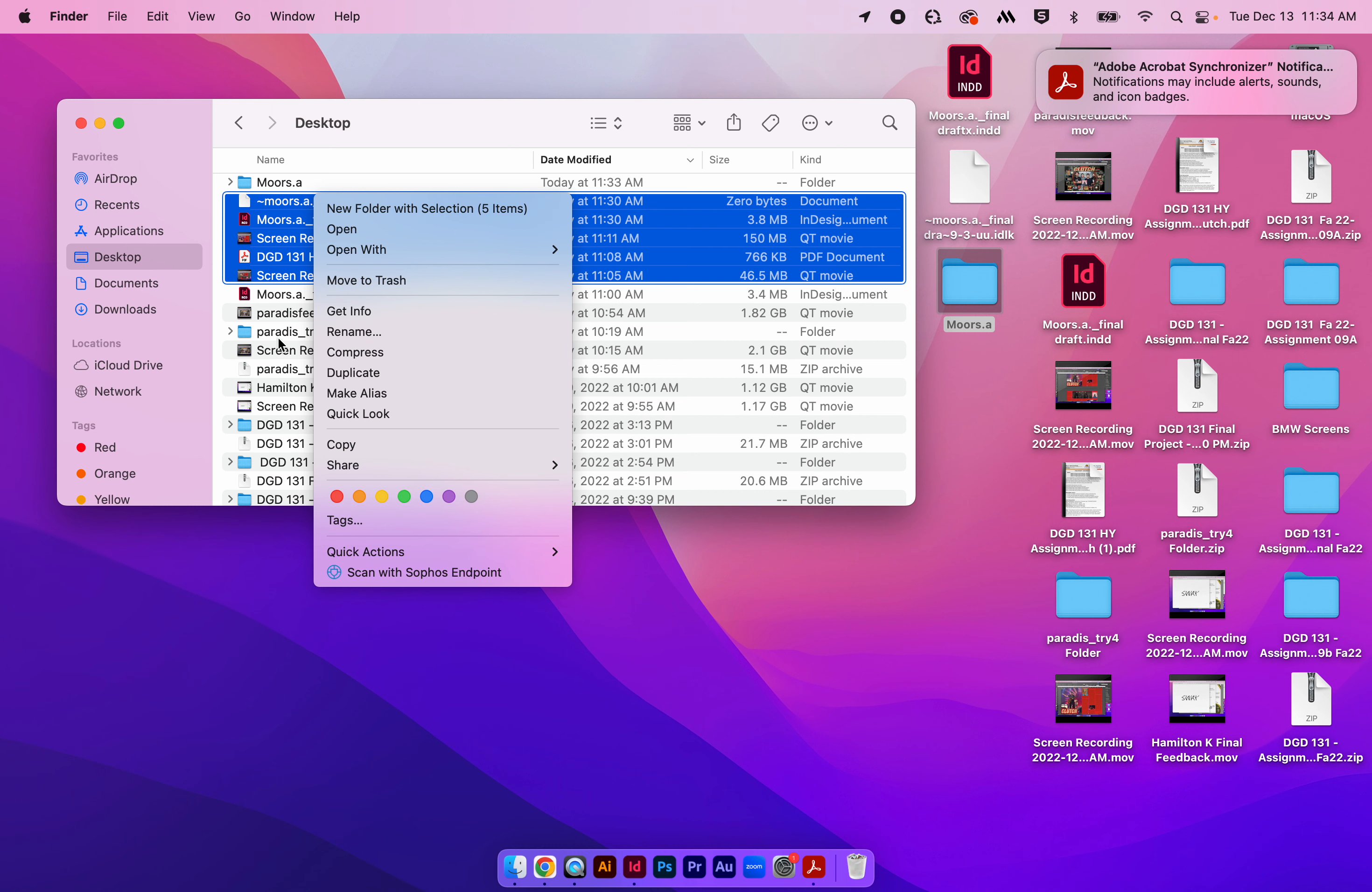
left_click(175, 116)
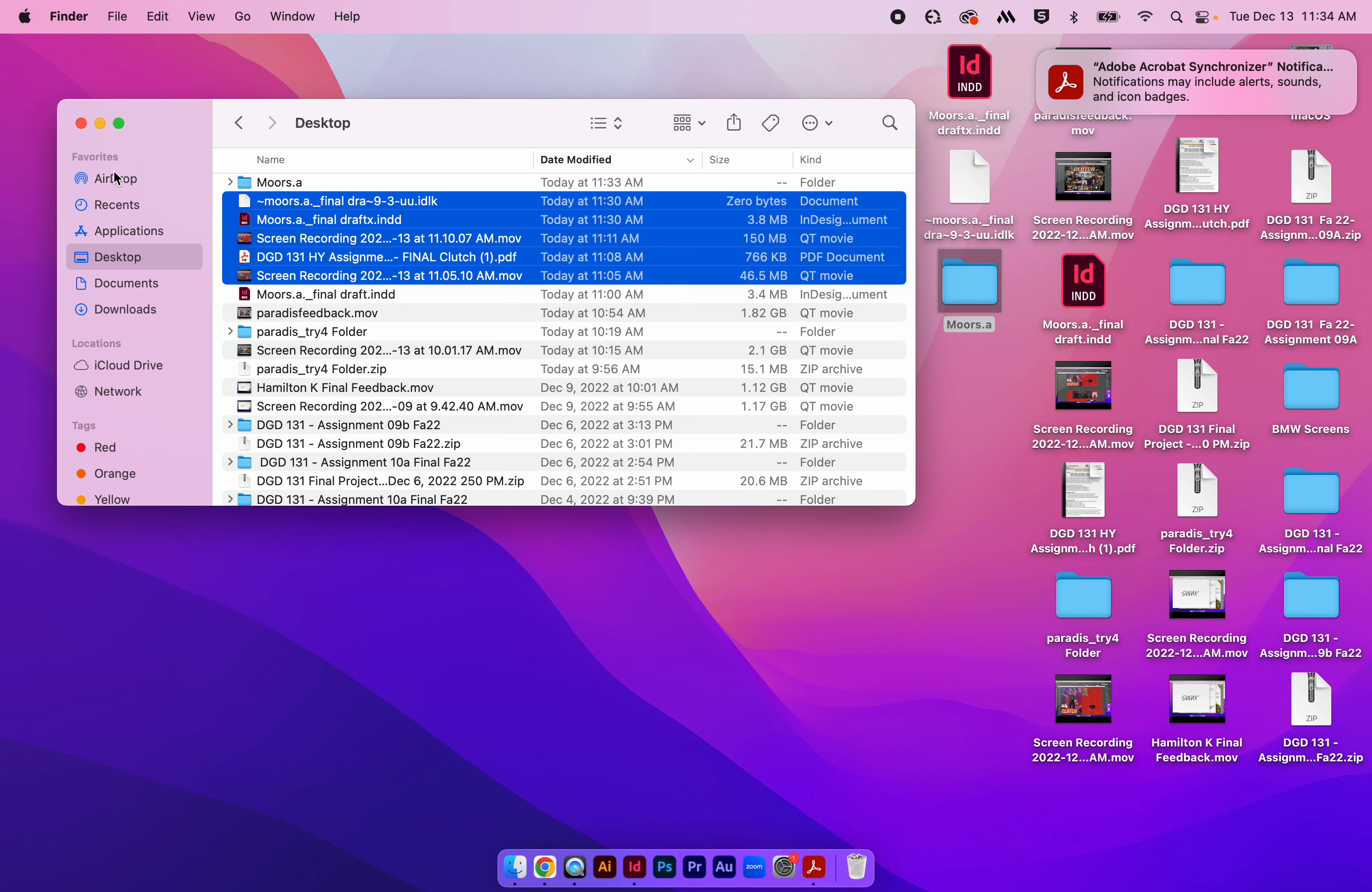
left_click(525, 617)
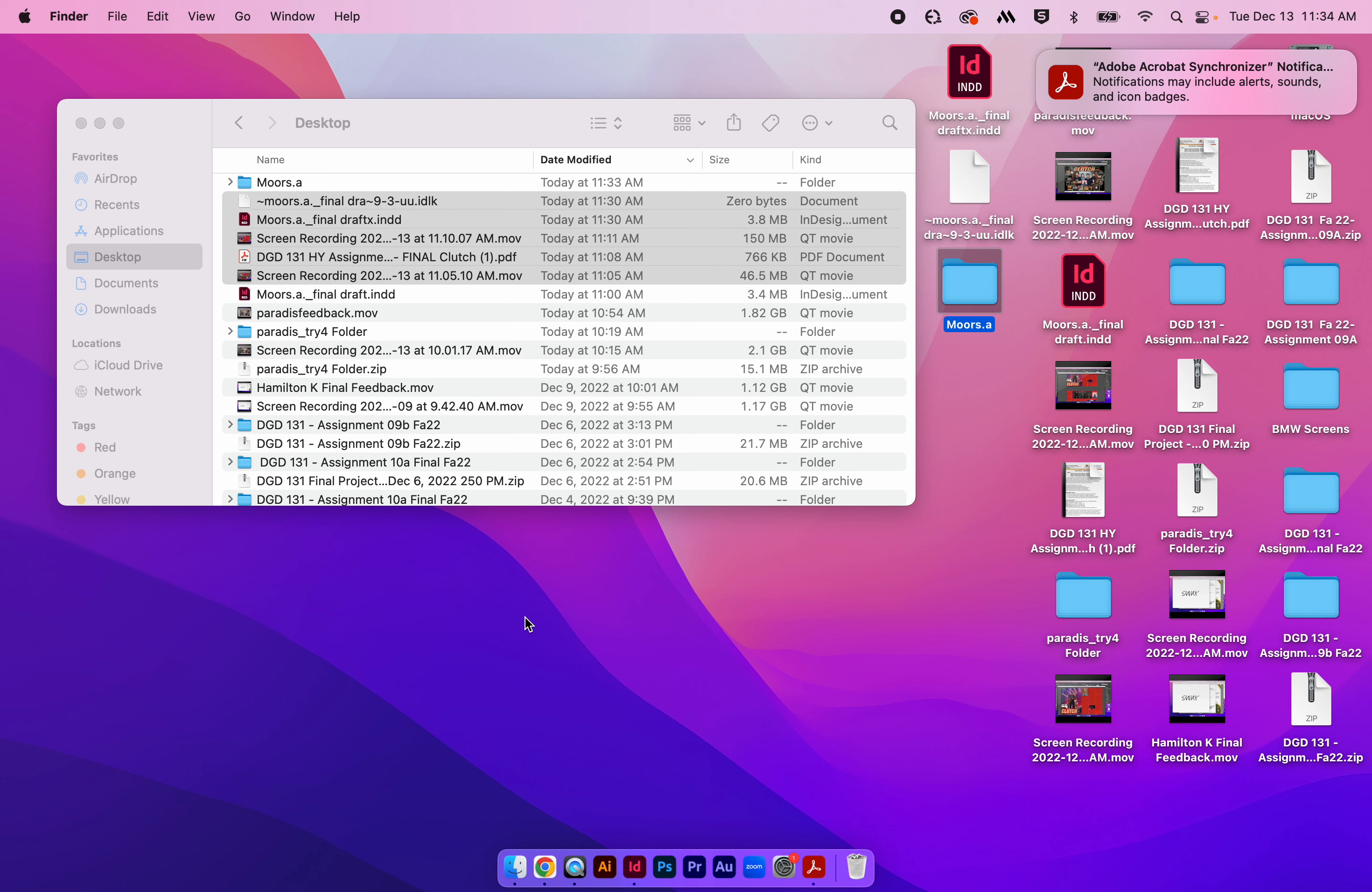
left_click(504, 576)
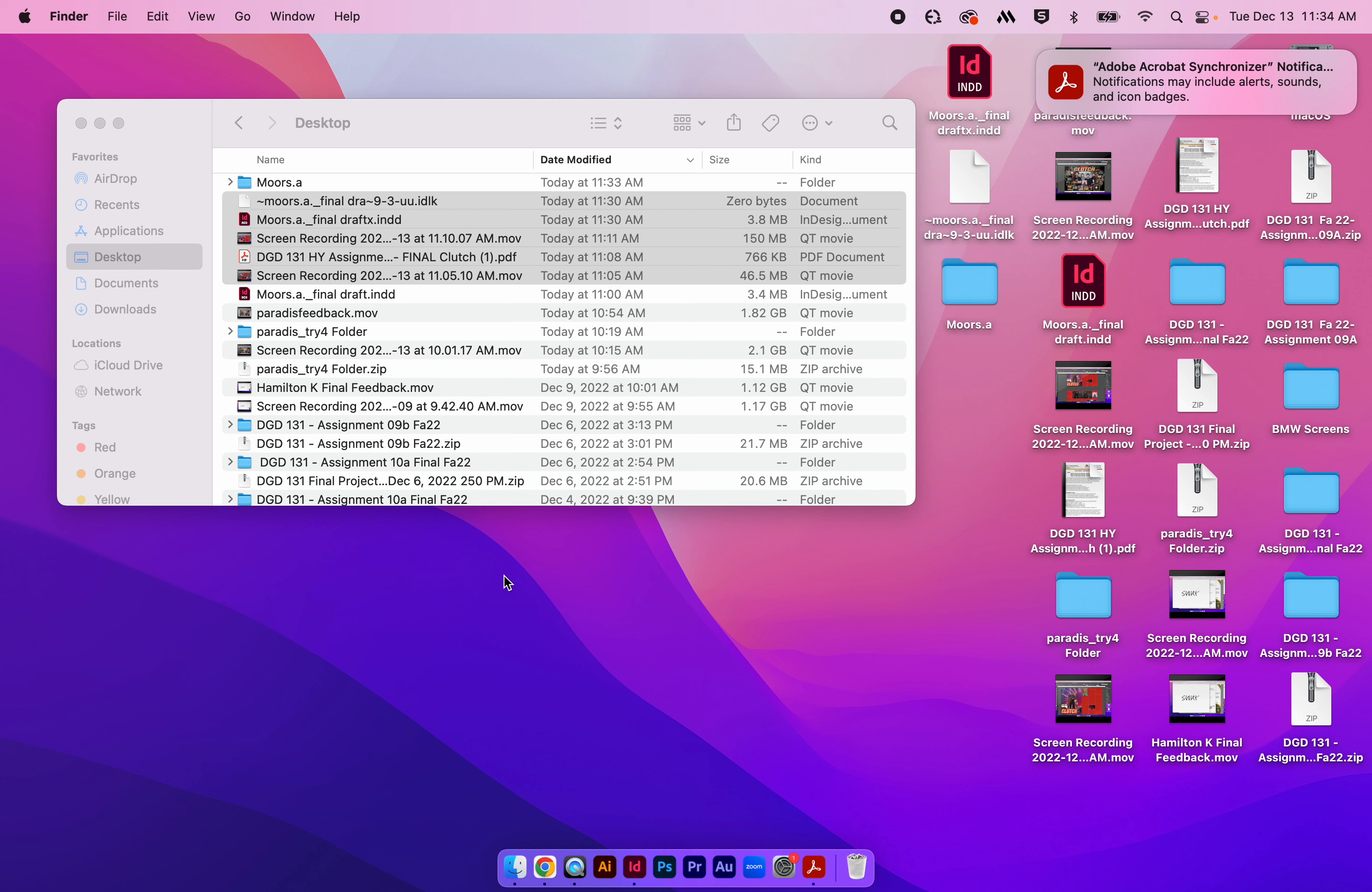